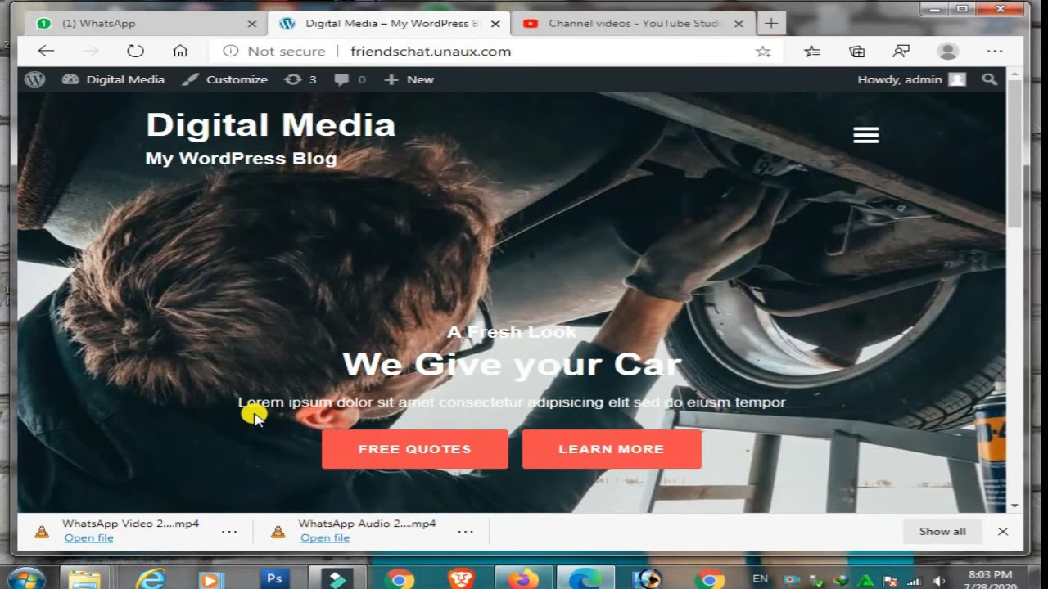
View the Digital Media site's admin dashboard and return to the site's front page.
mouse_move(125, 82)
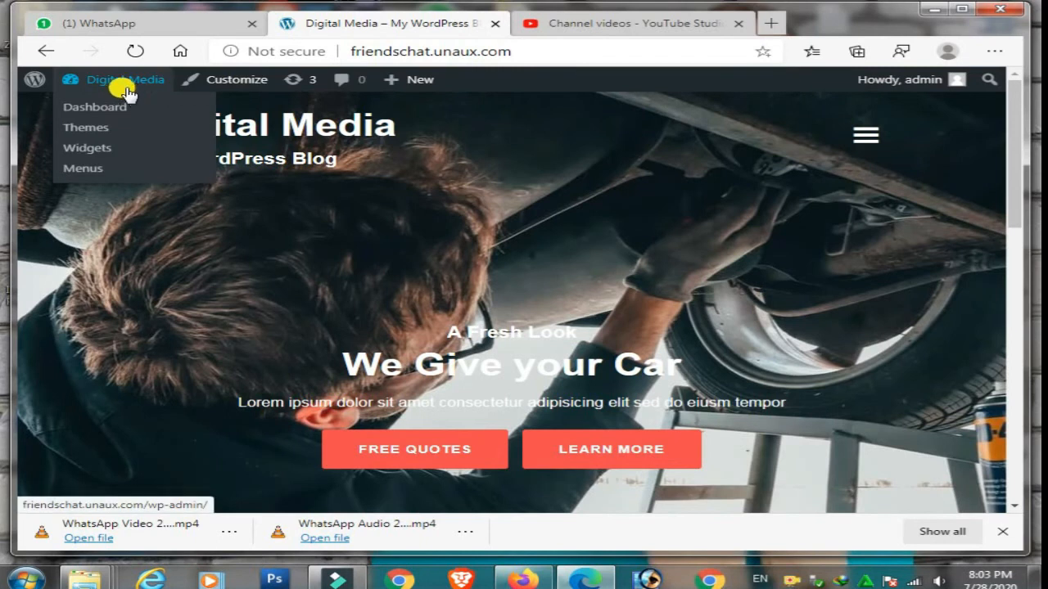
click(82, 109)
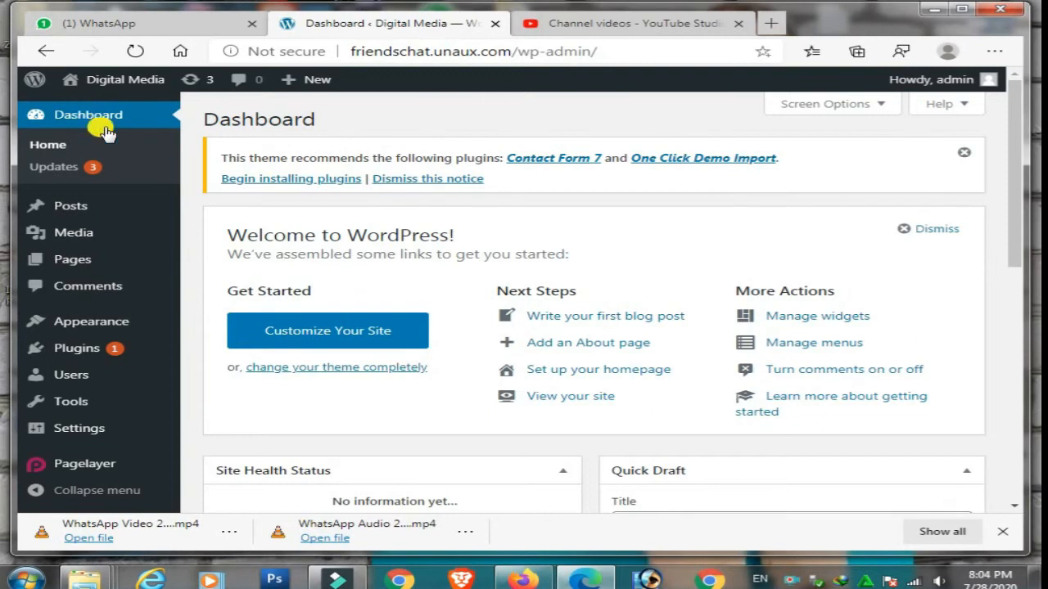
click(107, 130)
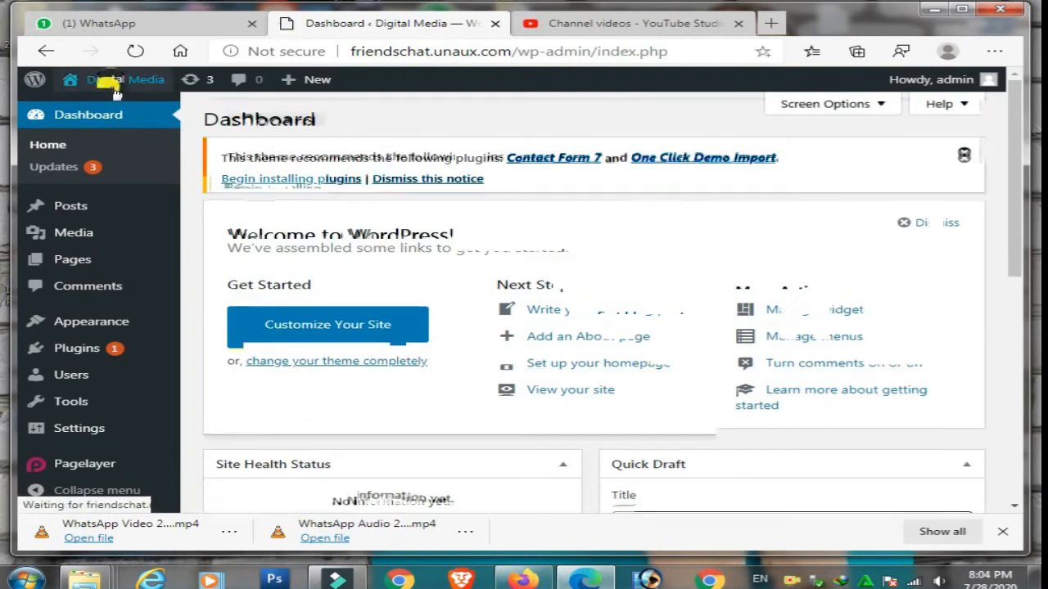
click(115, 81)
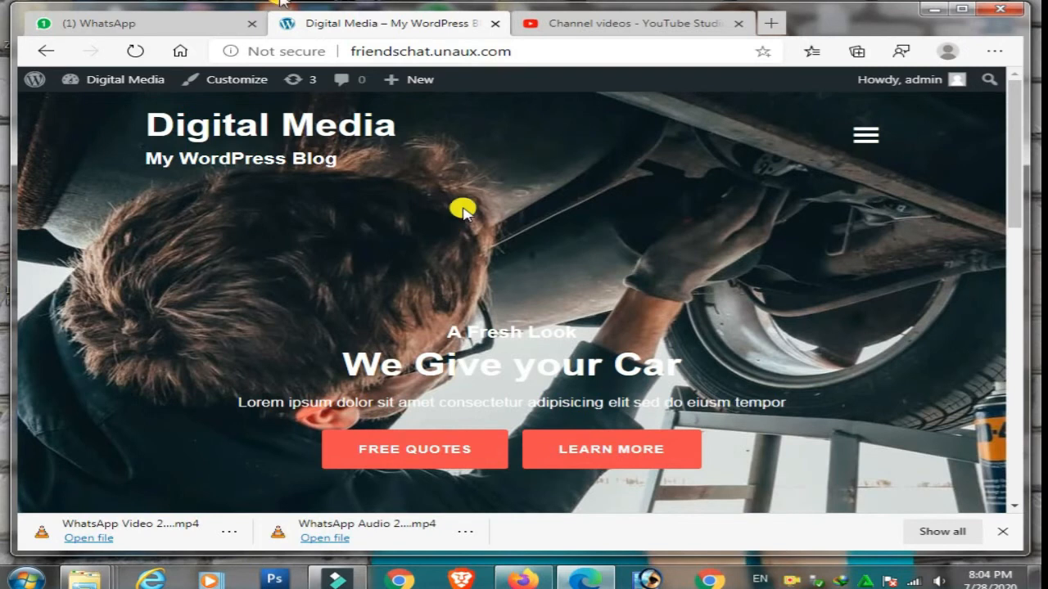
Open the page for adding new themes from the site's admin dashboard.
mouse_move(115, 79)
click(99, 108)
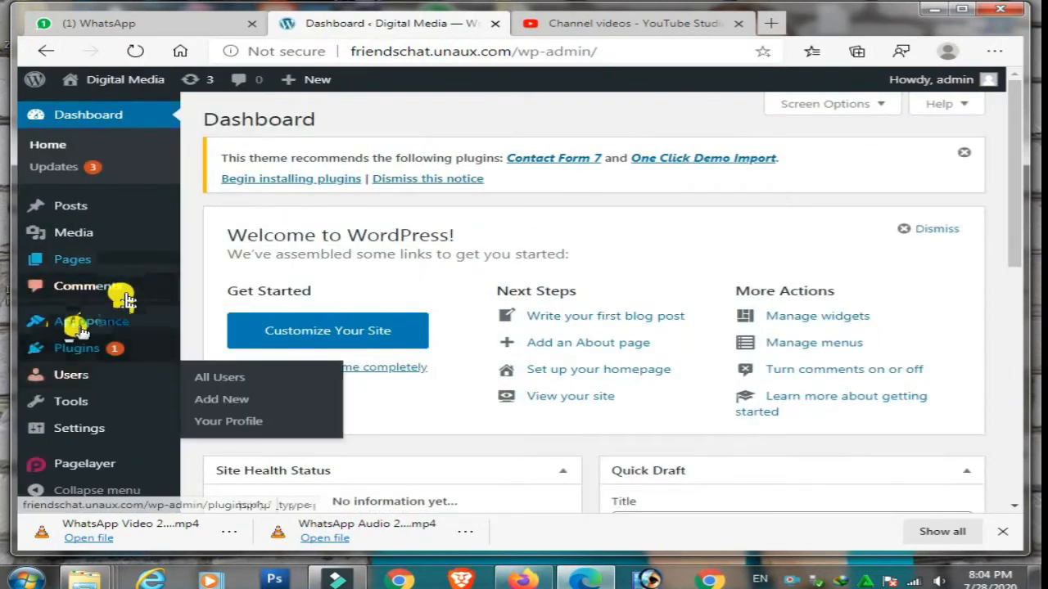
mouse_move(169, 320)
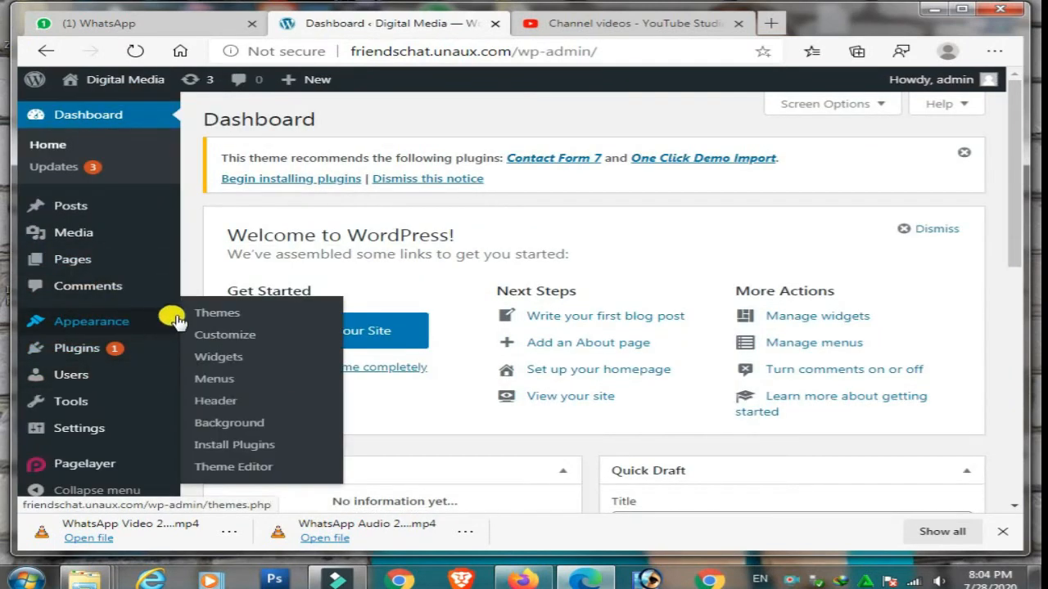
click(218, 315)
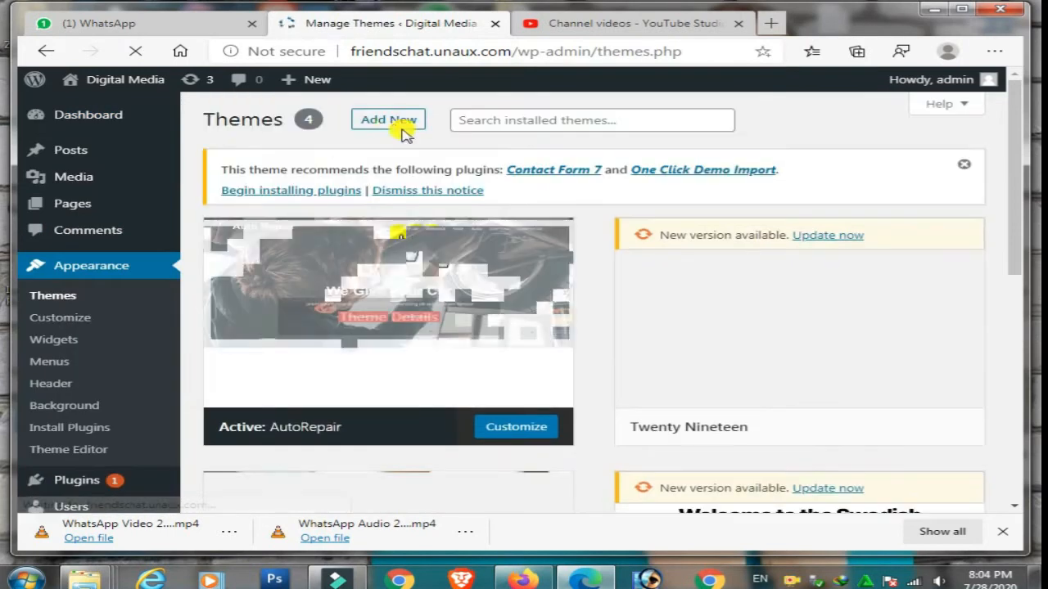
click(394, 130)
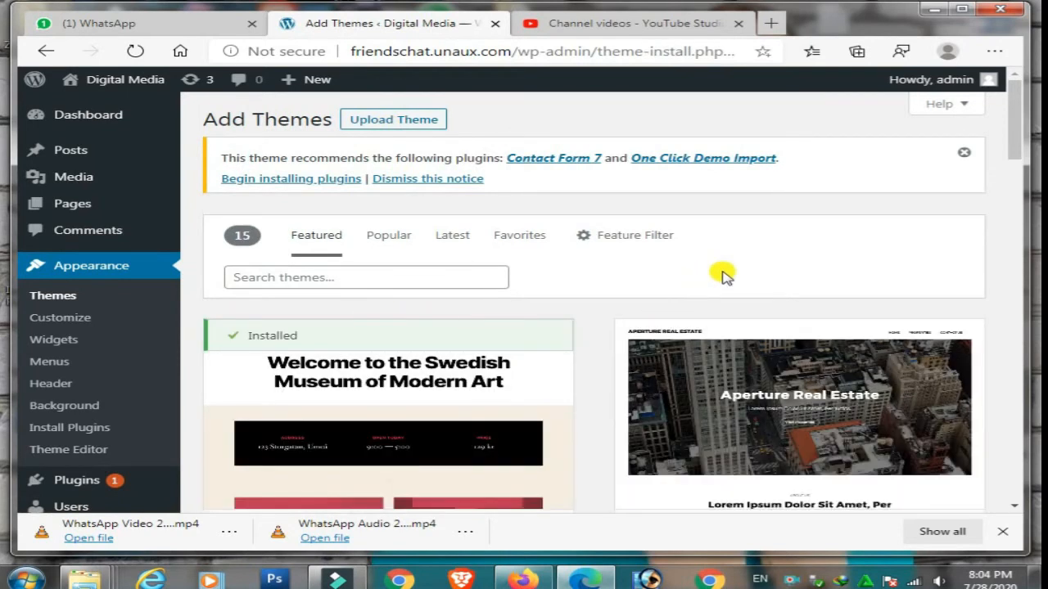
Search the theme directory for "colormag".
scroll(720, 271, down, 3)
scroll(721, 271, up, 3)
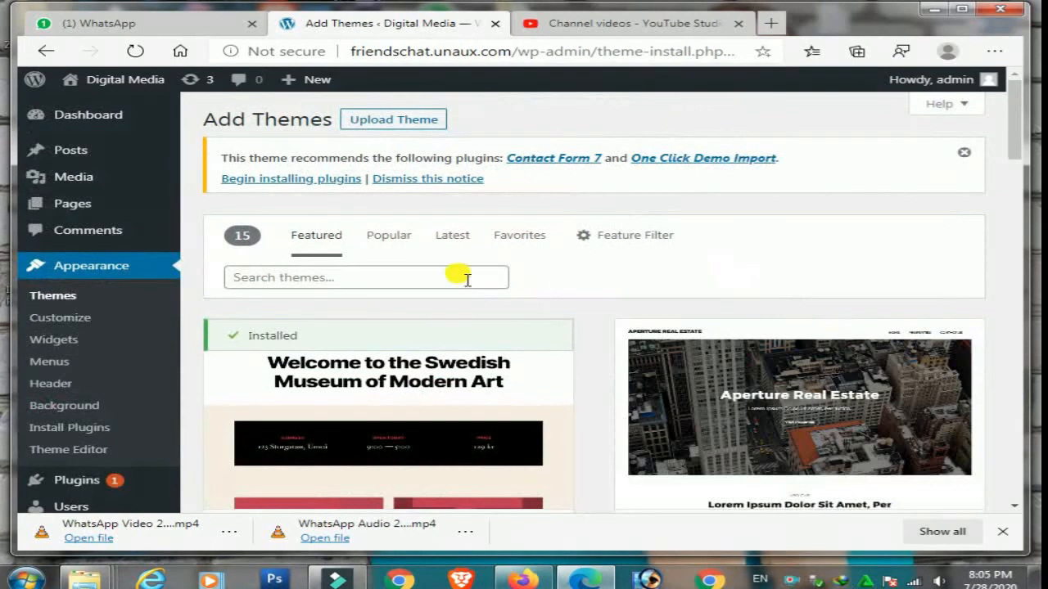
click(335, 278)
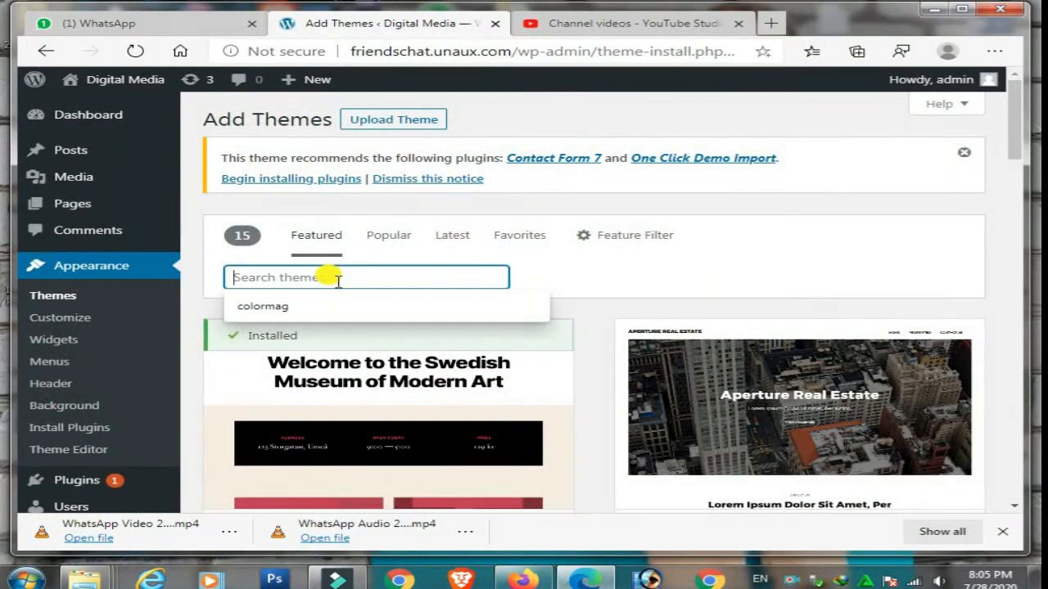
text(colormag)
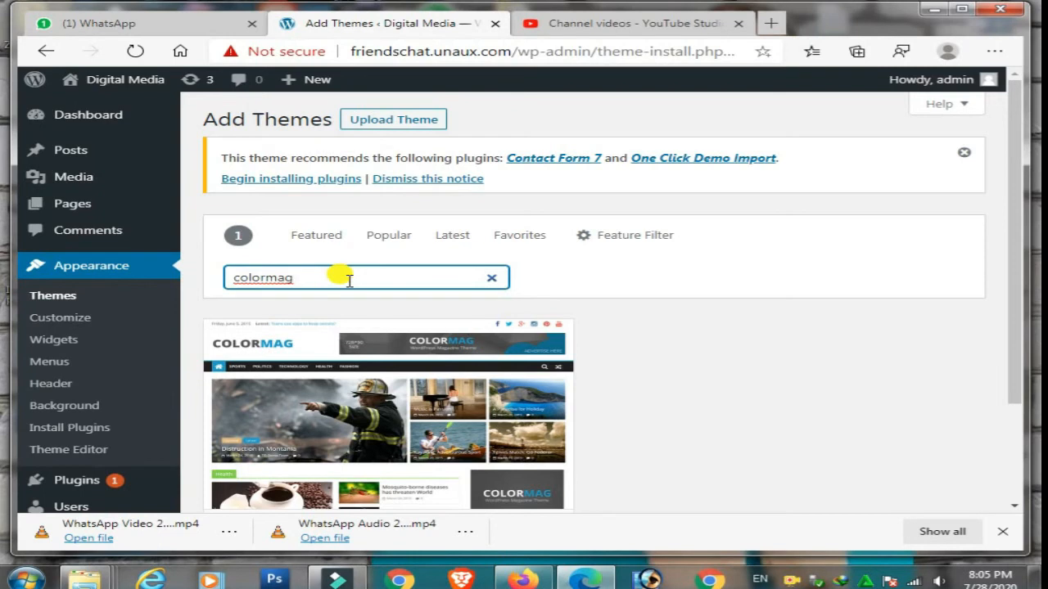
Install the ColorMag theme and activate it on the site.
mouse_move(327, 320)
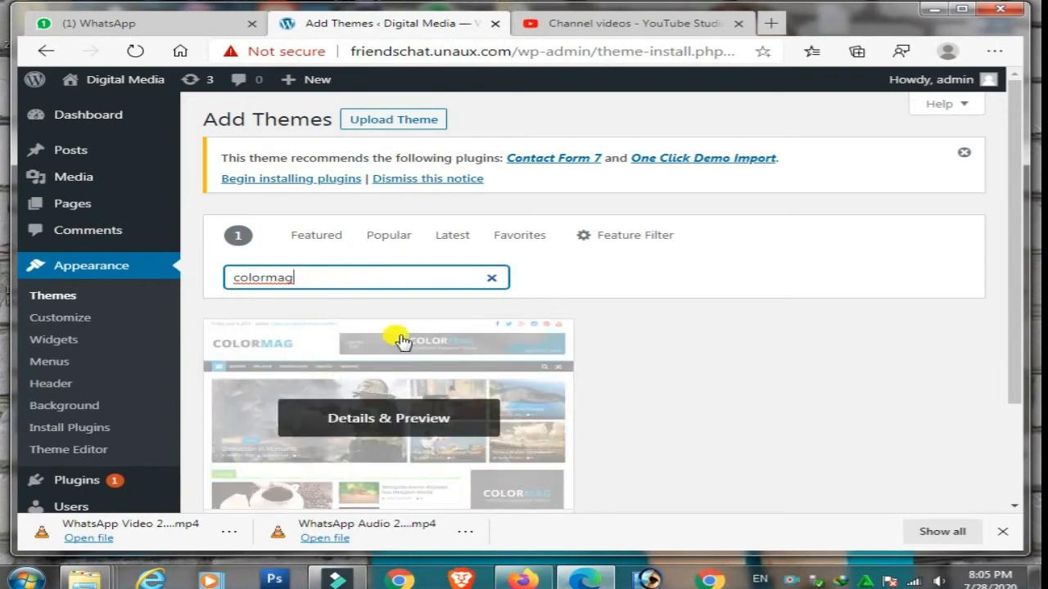
scroll(416, 351, down, 1)
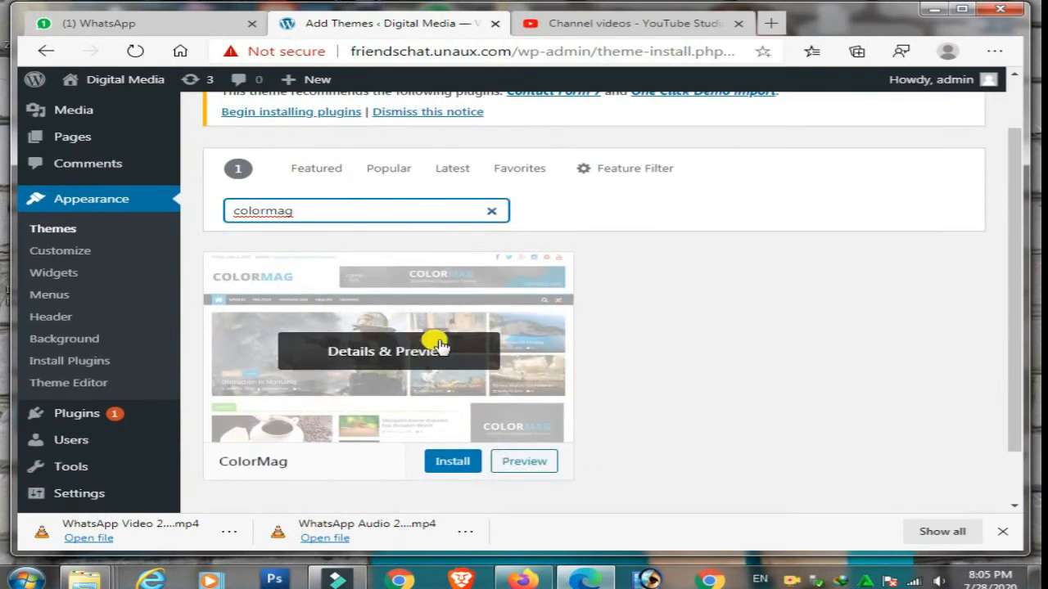
click(446, 463)
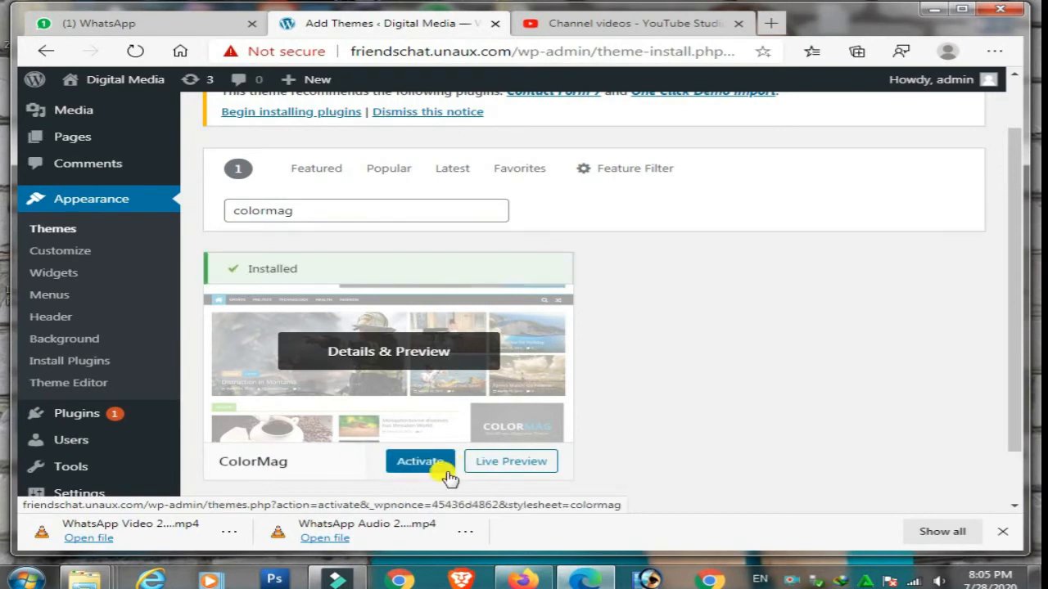
click(425, 471)
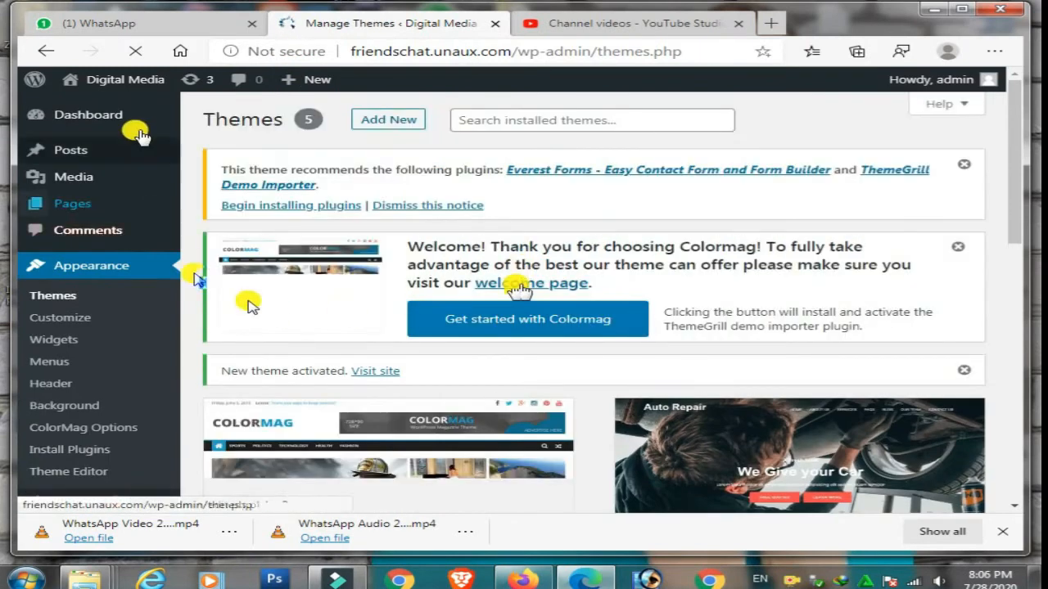
Visit the site's front page and examine its layout with the ColorMag theme.
mouse_move(121, 79)
click(96, 108)
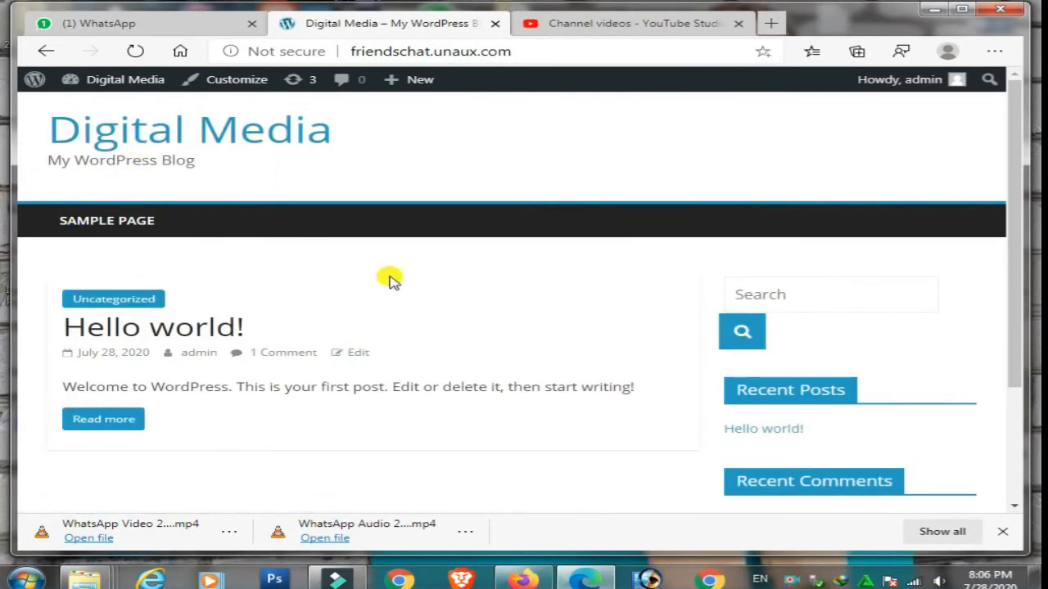
scroll(393, 279, down, 2)
scroll(620, 297, up, 2)
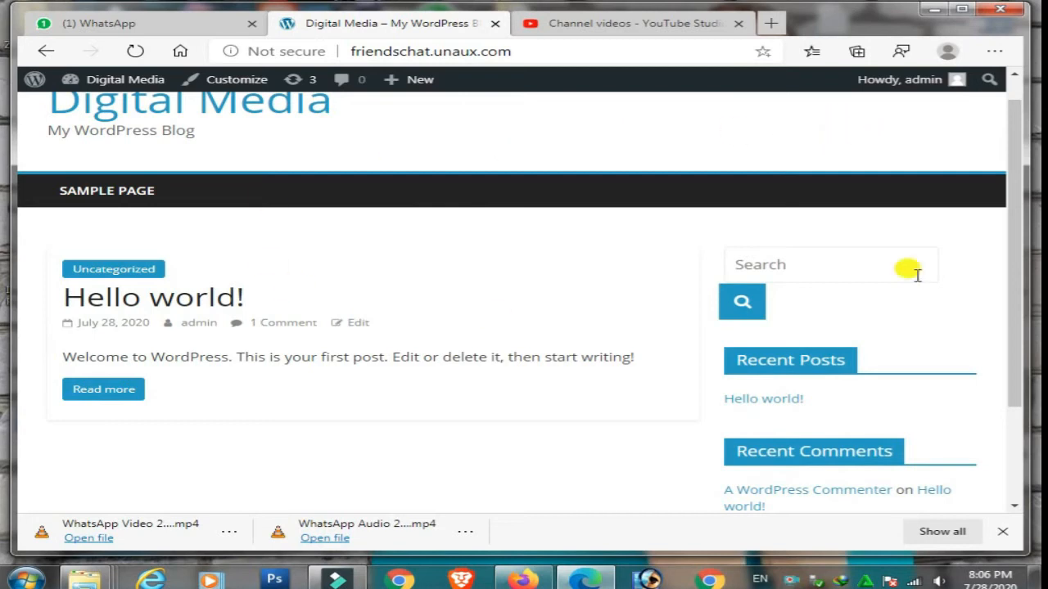
scroll(401, 278, up, 1)
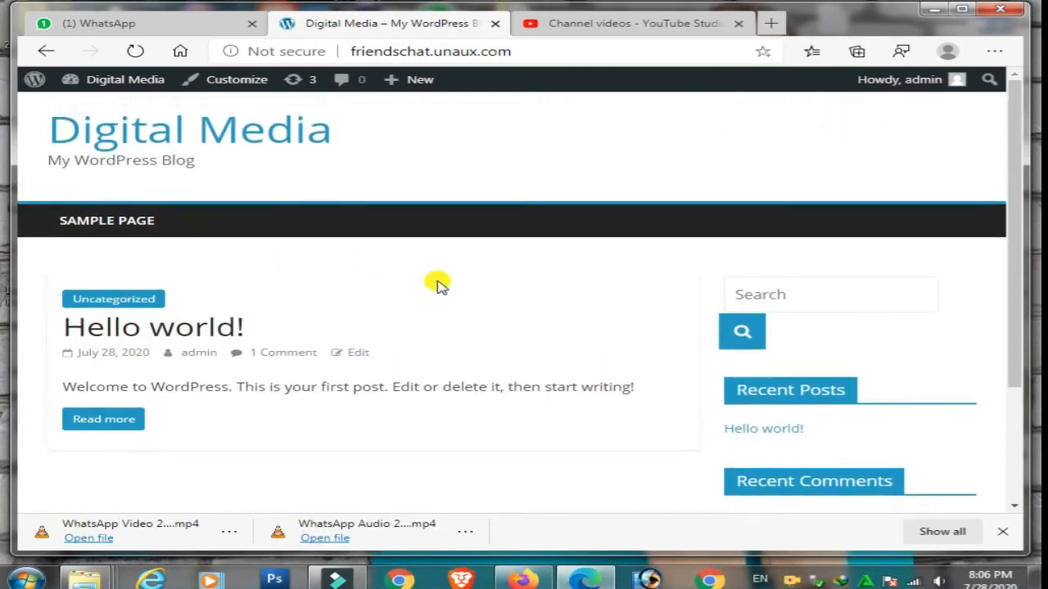
Open the page for adding new plugins from the admin dashboard, reloading it if it does not load.
mouse_move(123, 82)
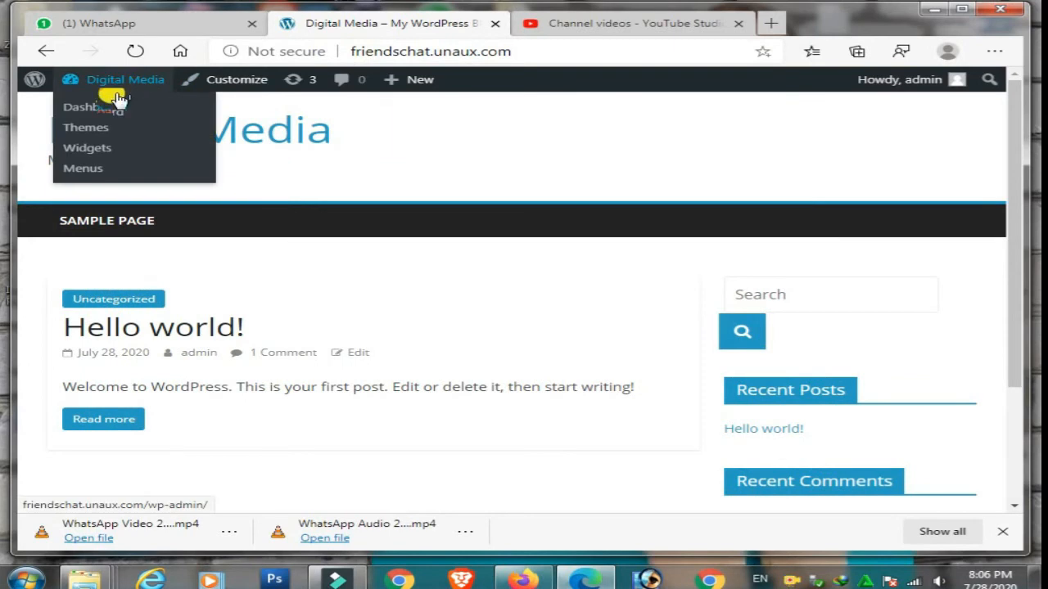
click(112, 105)
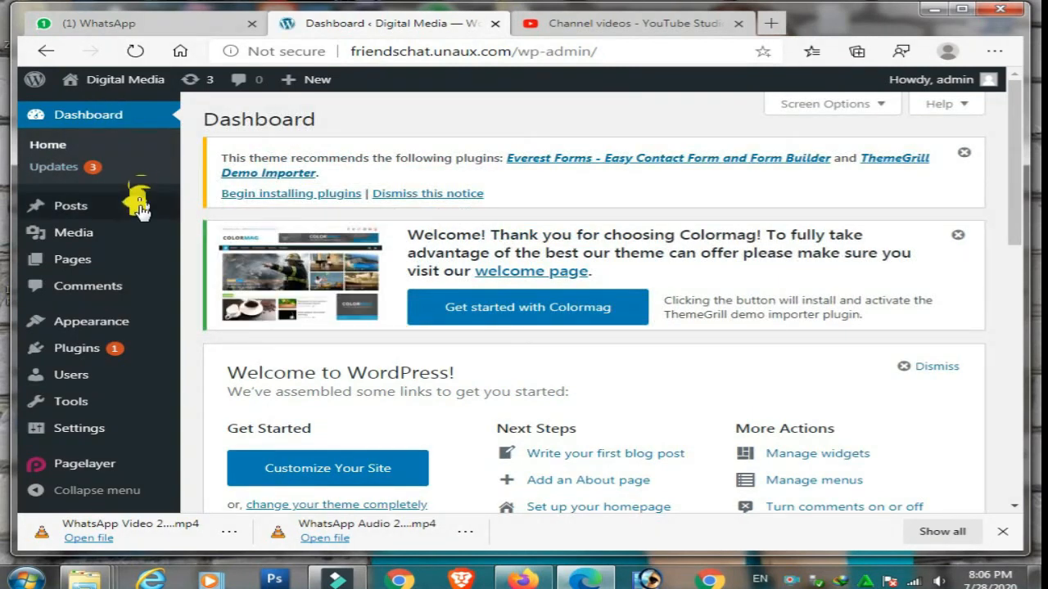
mouse_move(60, 351)
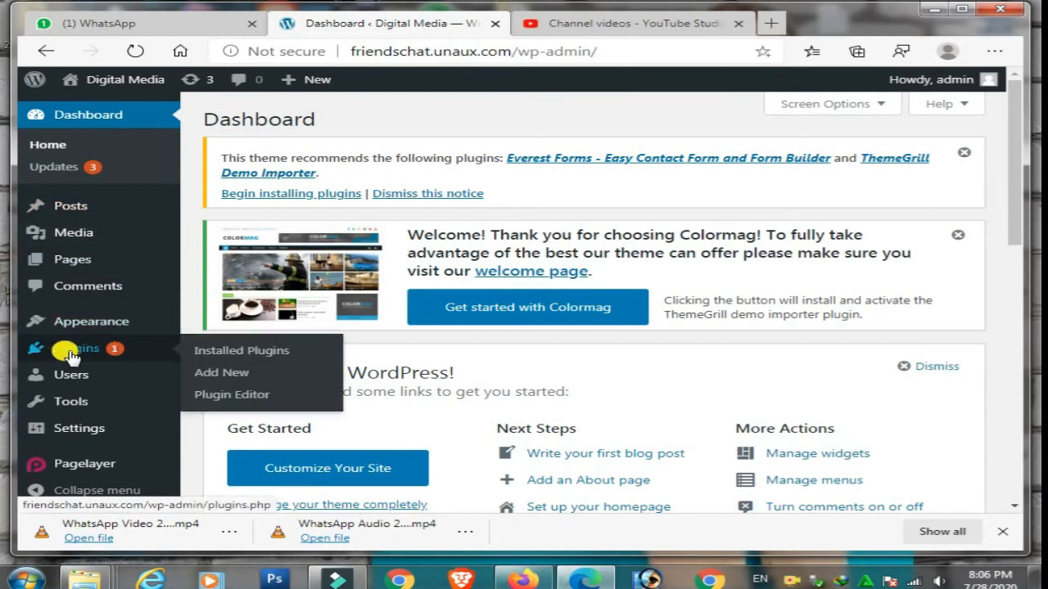
click(226, 370)
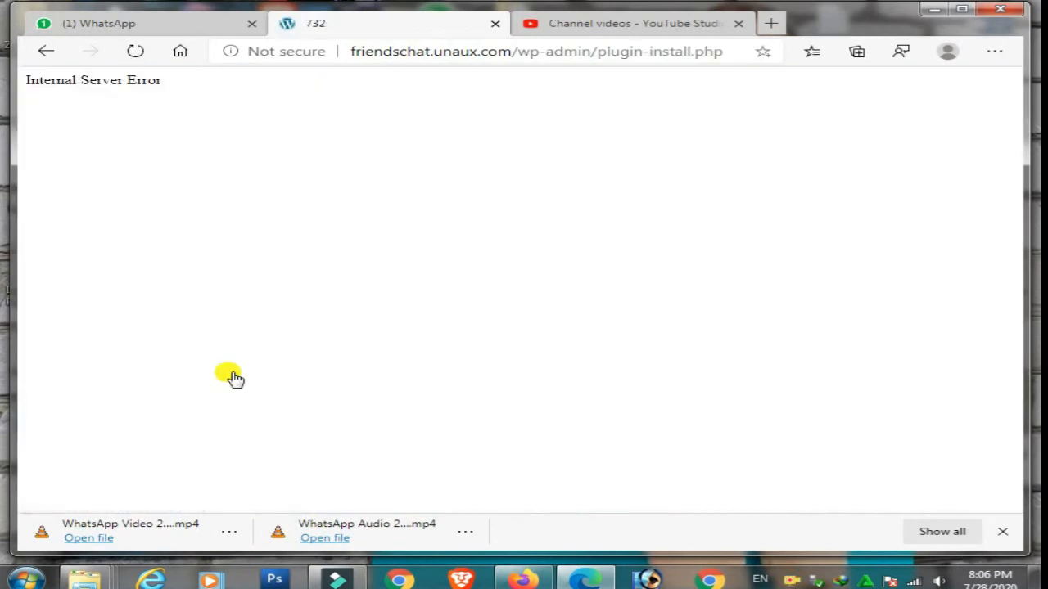
click(136, 53)
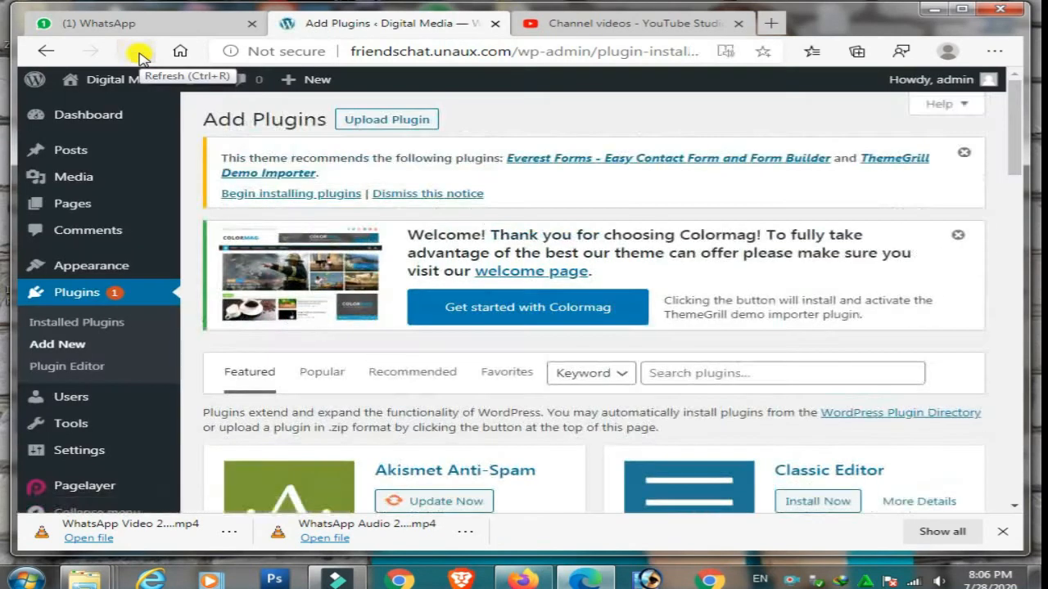
Search the plugin directory for "buddypress".
scroll(720, 279, down, 2)
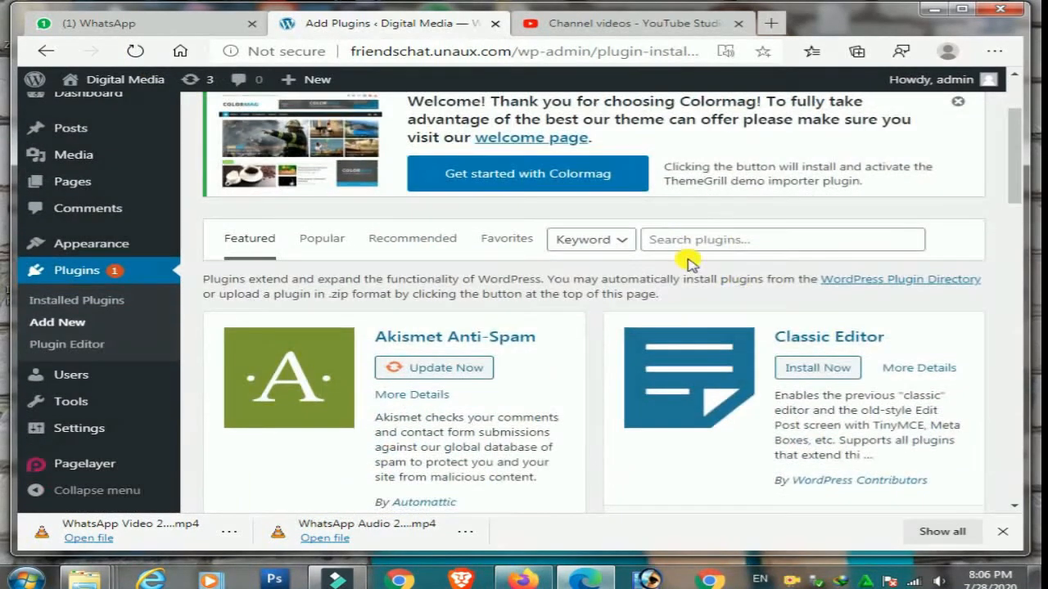
click(696, 239)
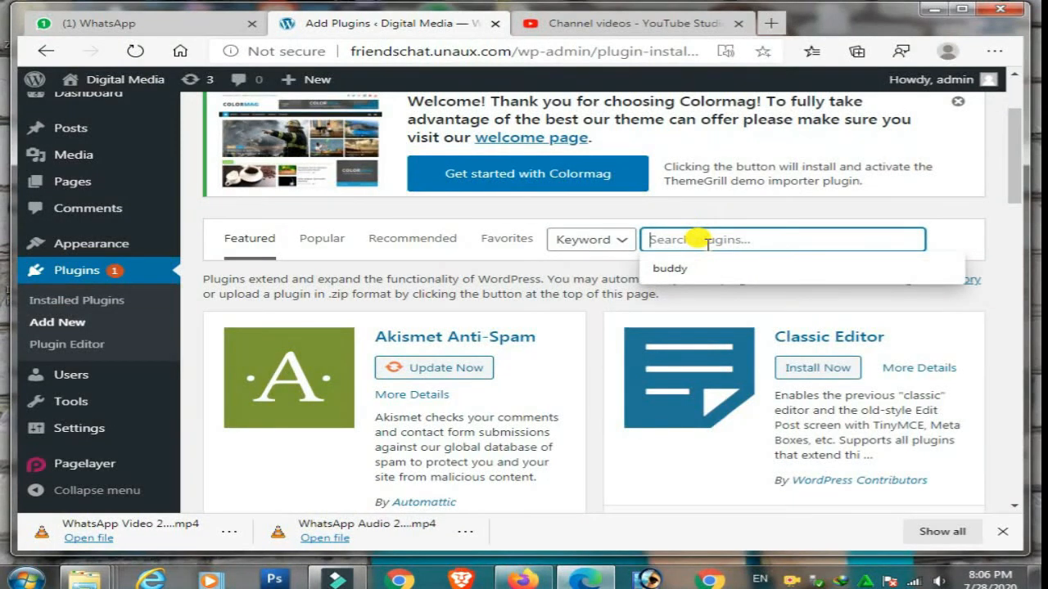
text(bu)
text(ddy)
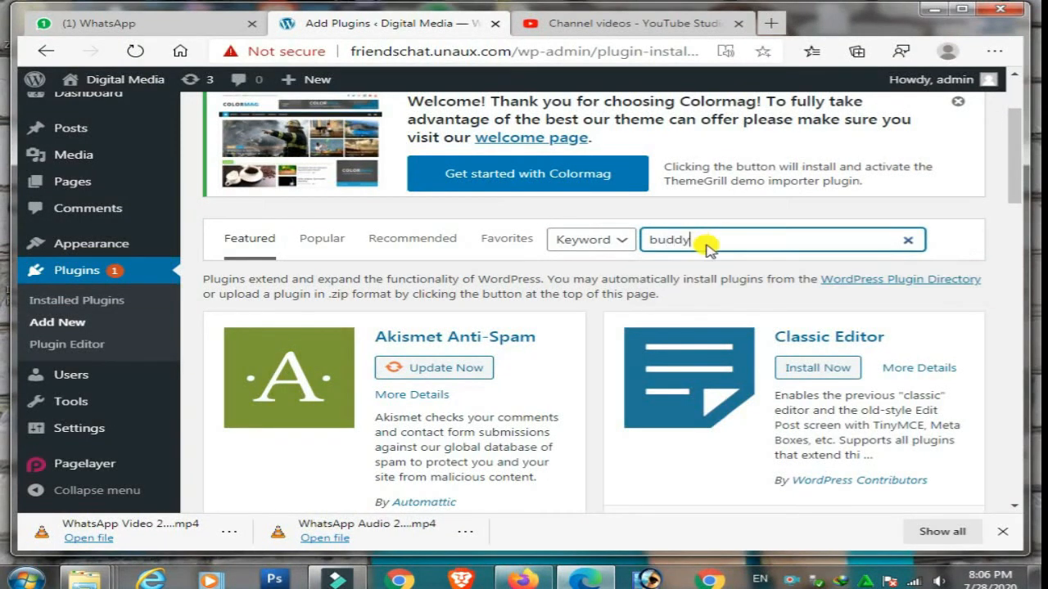
text(press)
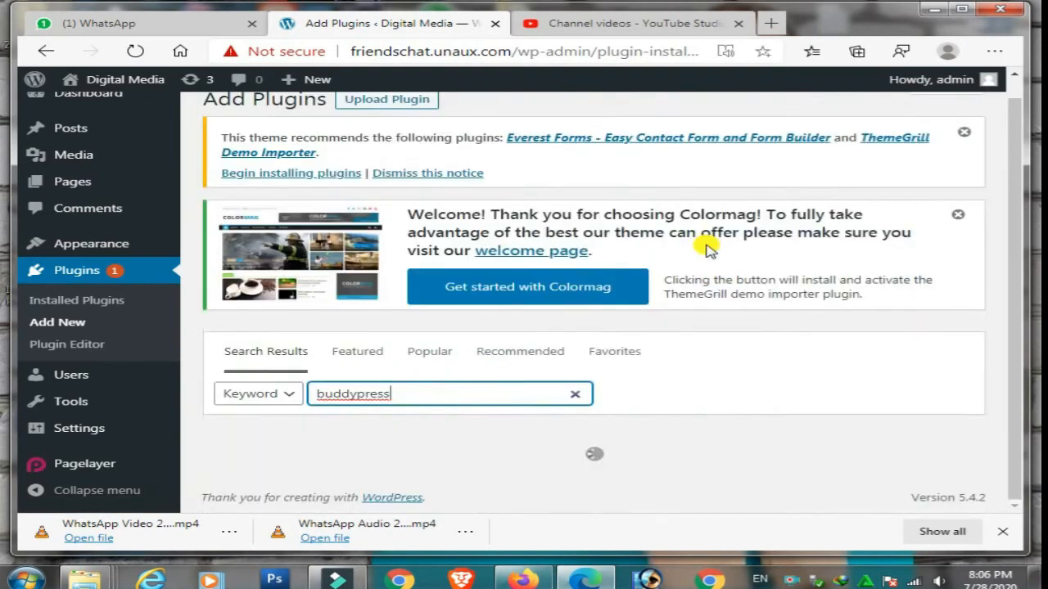
Install the BuddyPress plugin by The BuddyPress Community and activate it.
scroll(709, 249, down, 2)
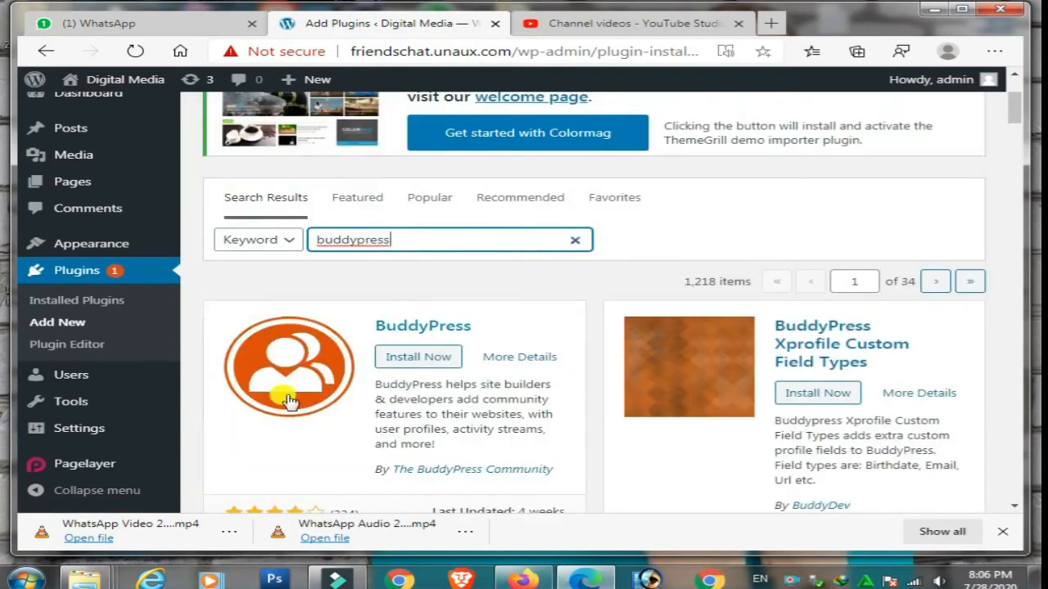
click(427, 365)
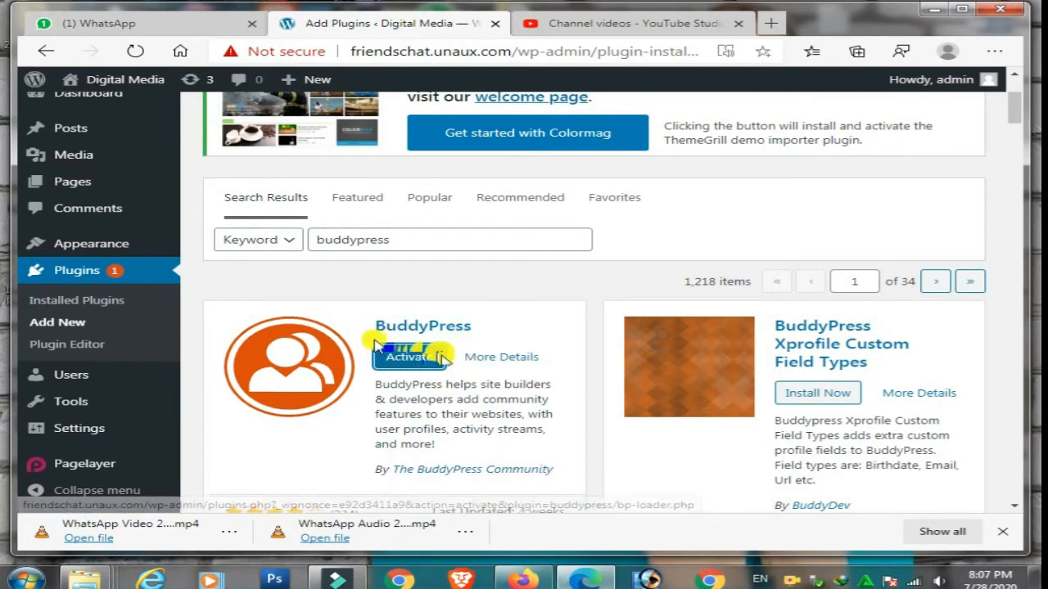
click(405, 359)
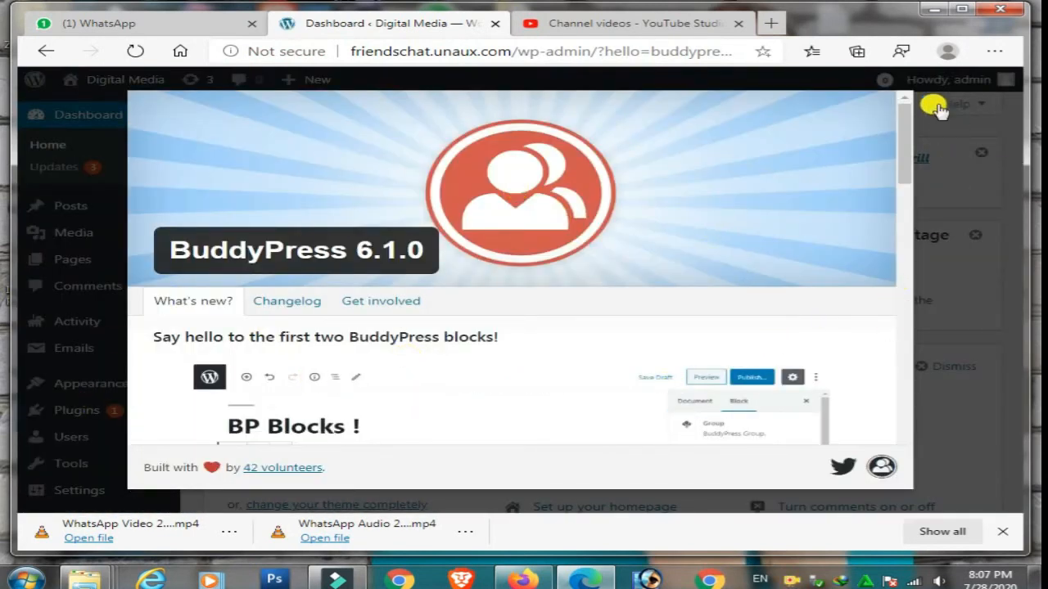
Skim the BuddyPress 6.1.0 "What's new?" notes and close them.
scroll(592, 328, down, 4)
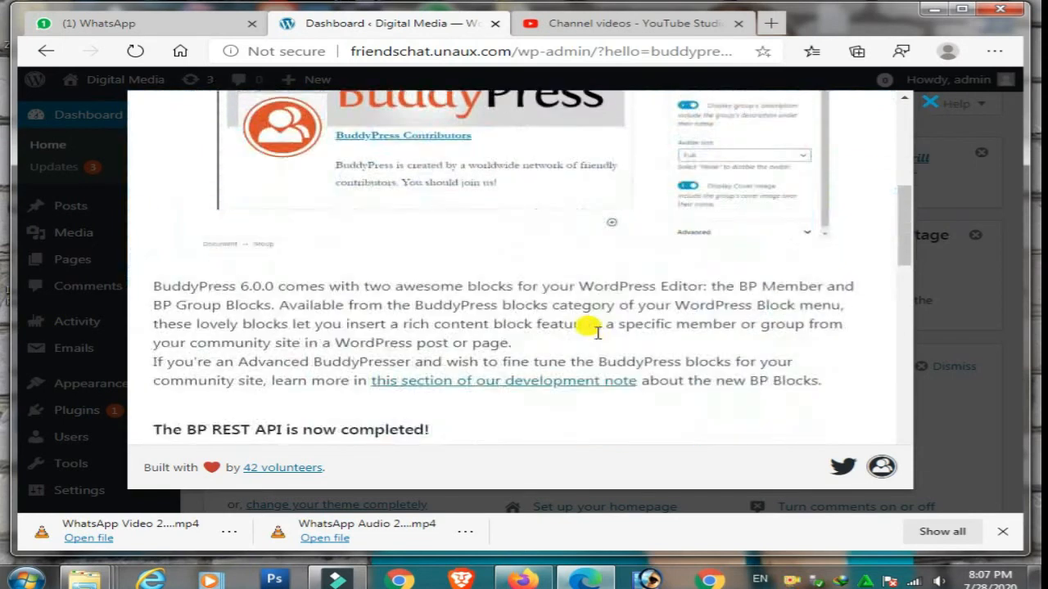
scroll(593, 331, down, 4)
scroll(595, 336, down, 4)
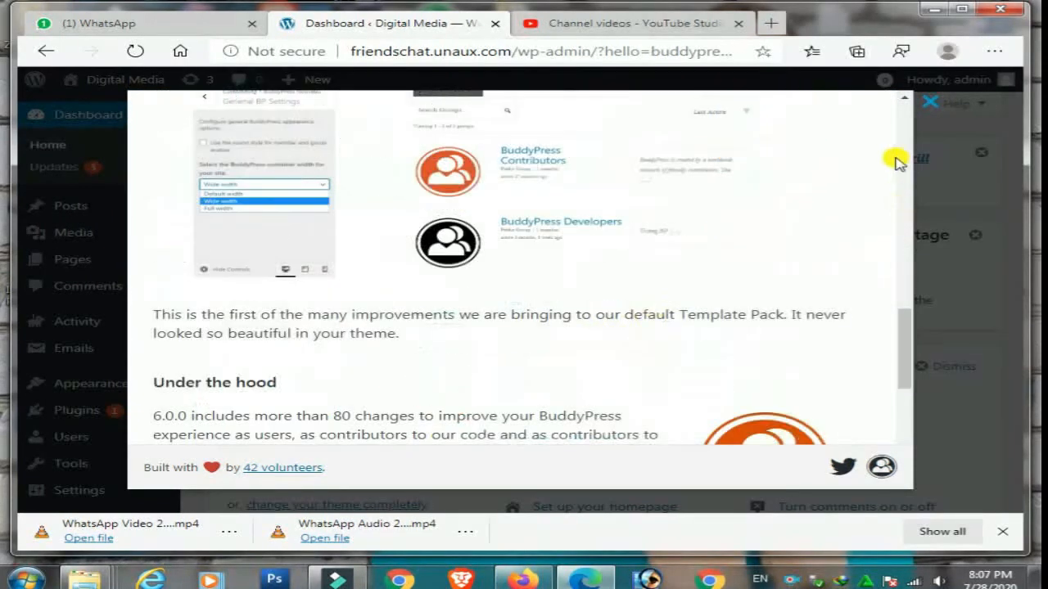
click(923, 102)
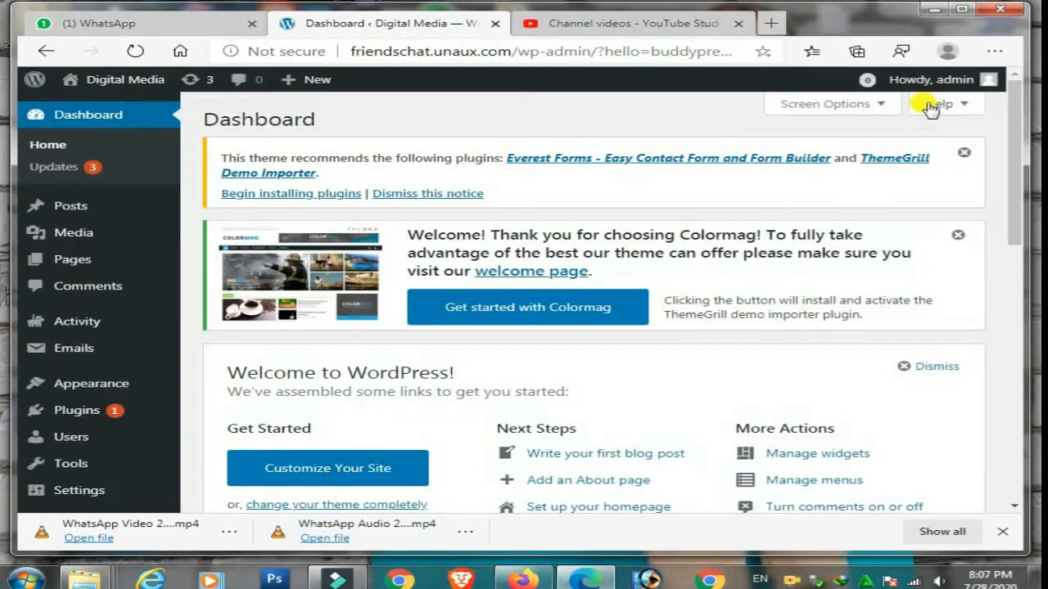
Open the site's general settings from the admin dashboard.
scroll(128, 311, down, 1)
scroll(129, 311, down, 3)
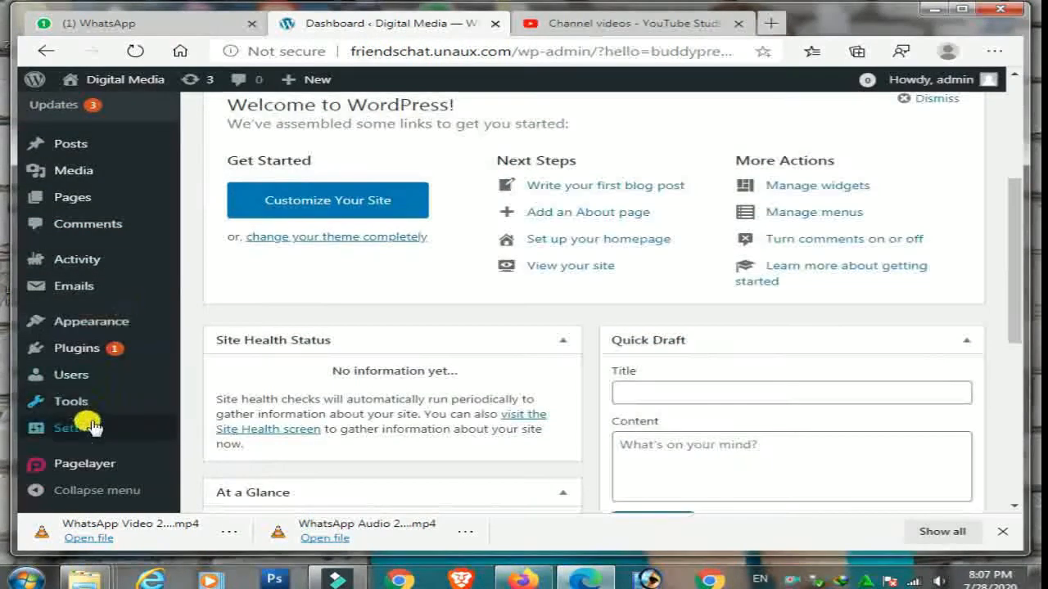
mouse_move(92, 428)
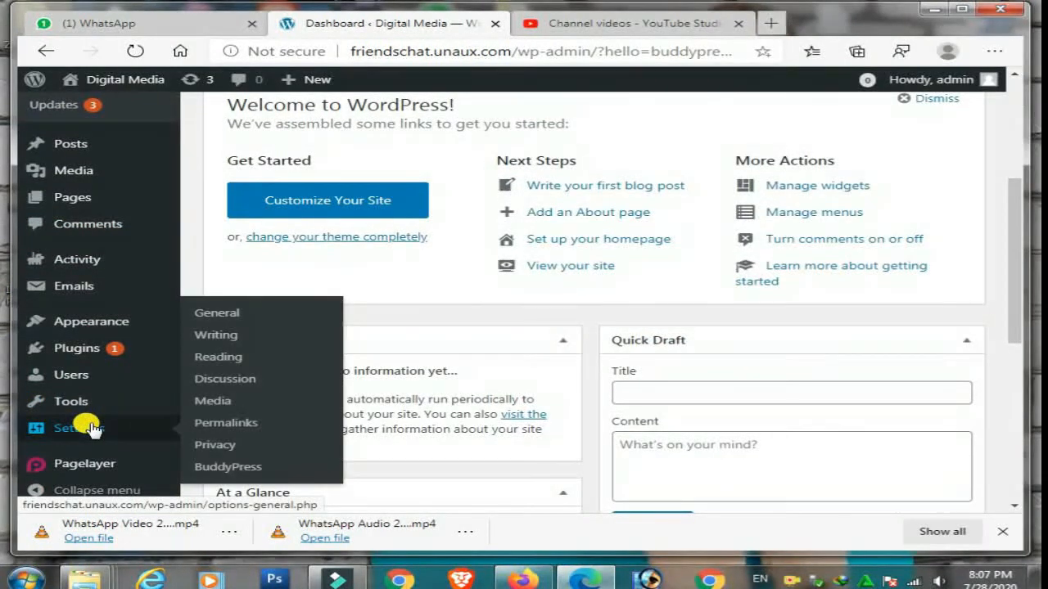
mouse_move(98, 293)
scroll(99, 293, up, 3)
scroll(104, 287, down, 1)
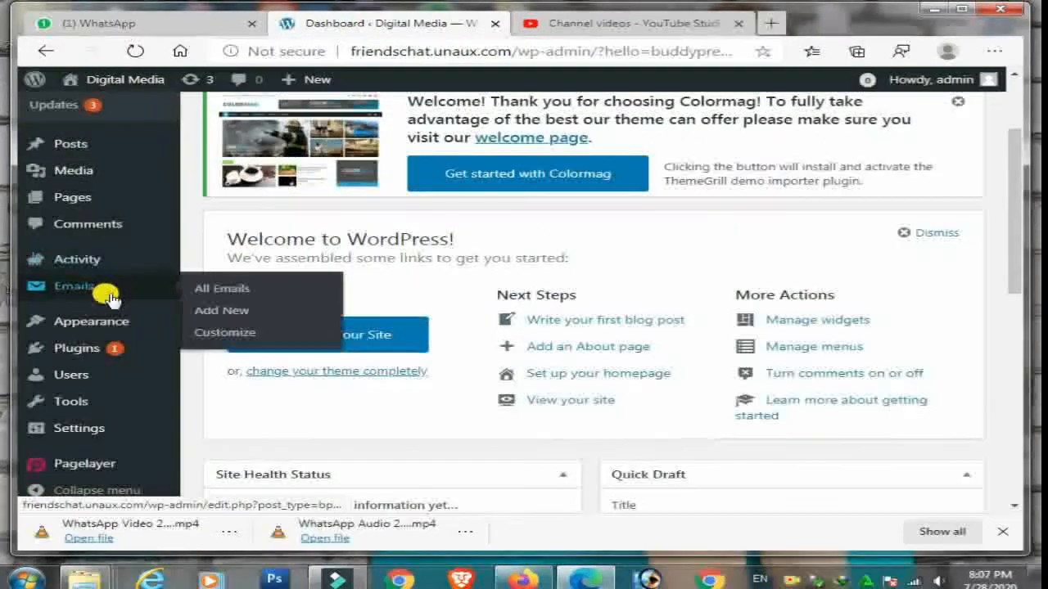
mouse_move(58, 428)
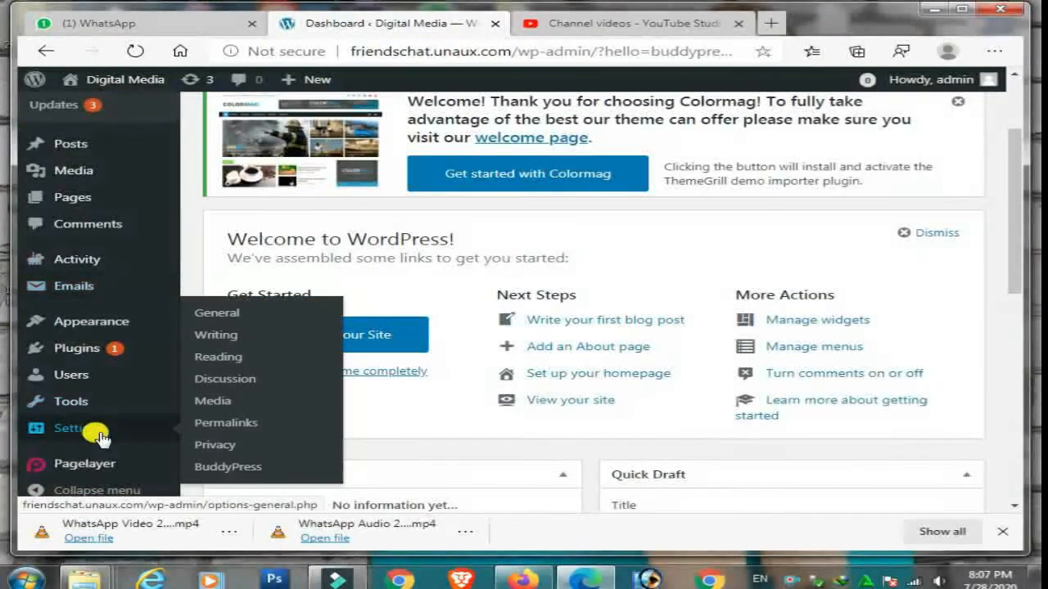
click(235, 318)
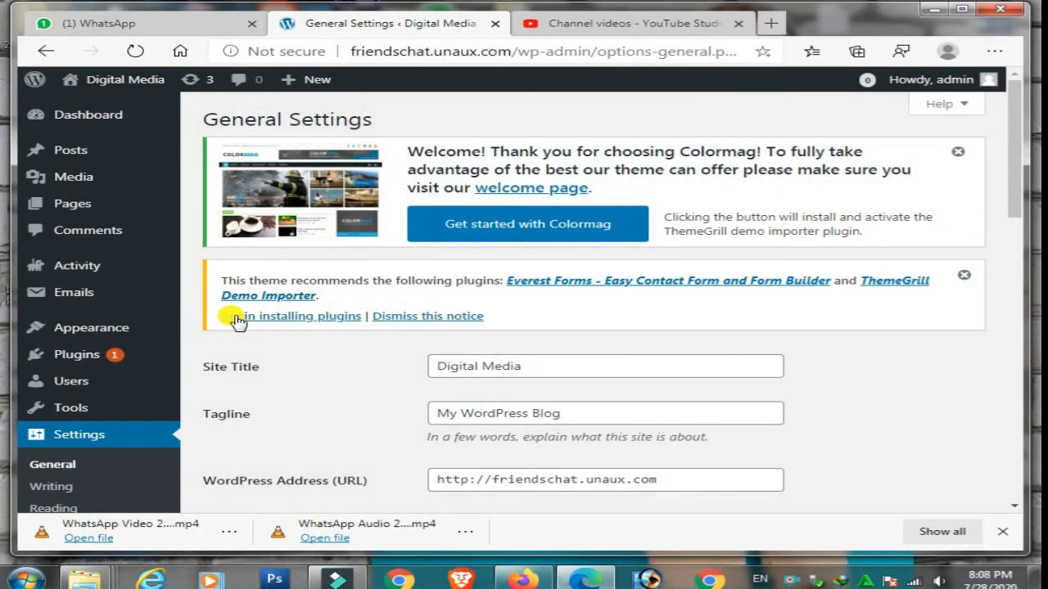
Enable "Anyone can register" under Membership and save the general settings, reloading the page if it does not load.
scroll(235, 320, down, 3)
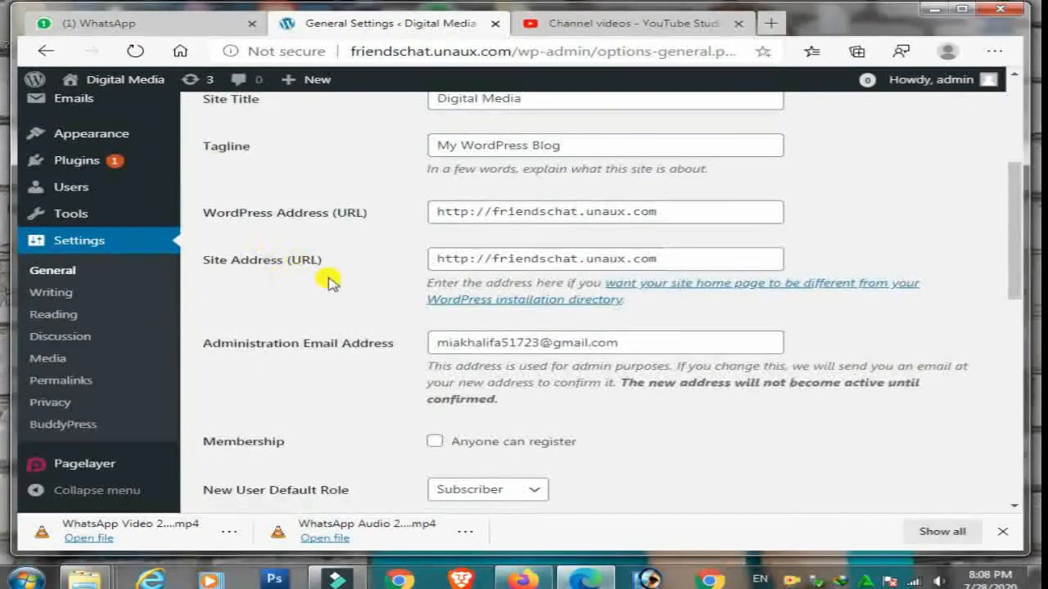
scroll(332, 281, down, 2)
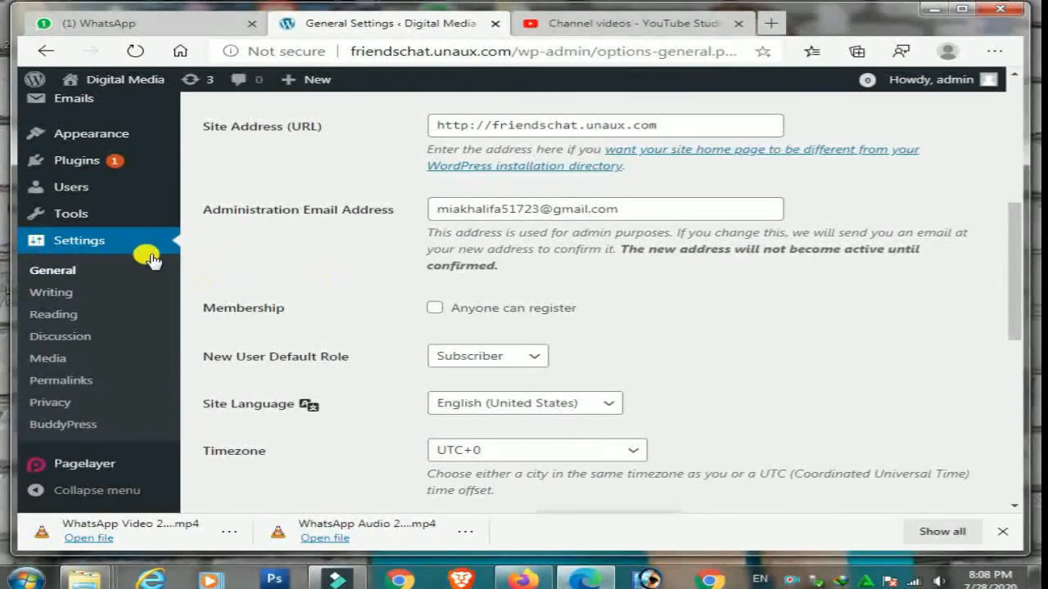
click(437, 315)
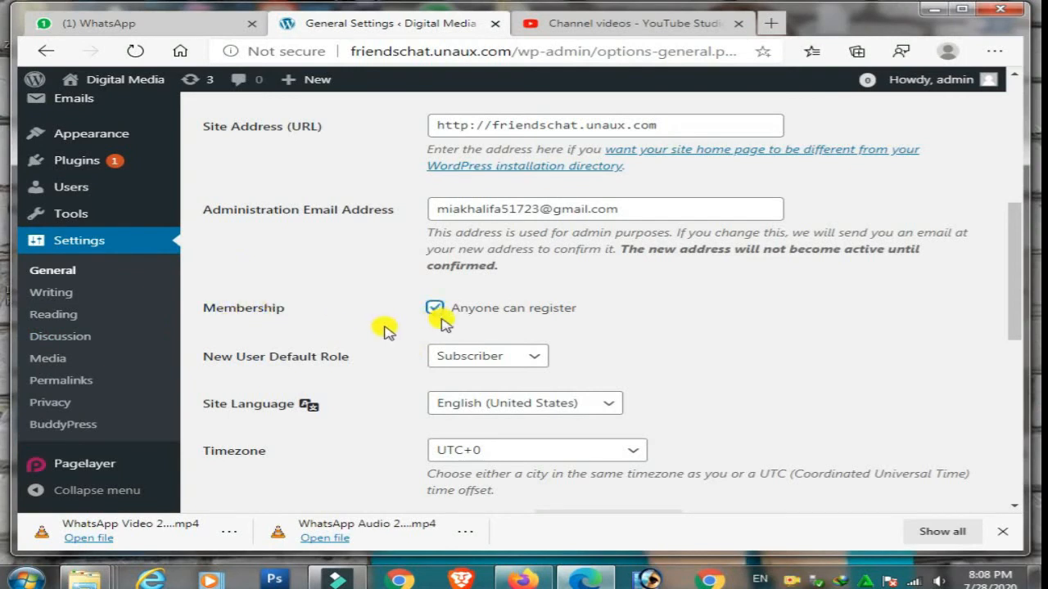
scroll(536, 288, down, 6)
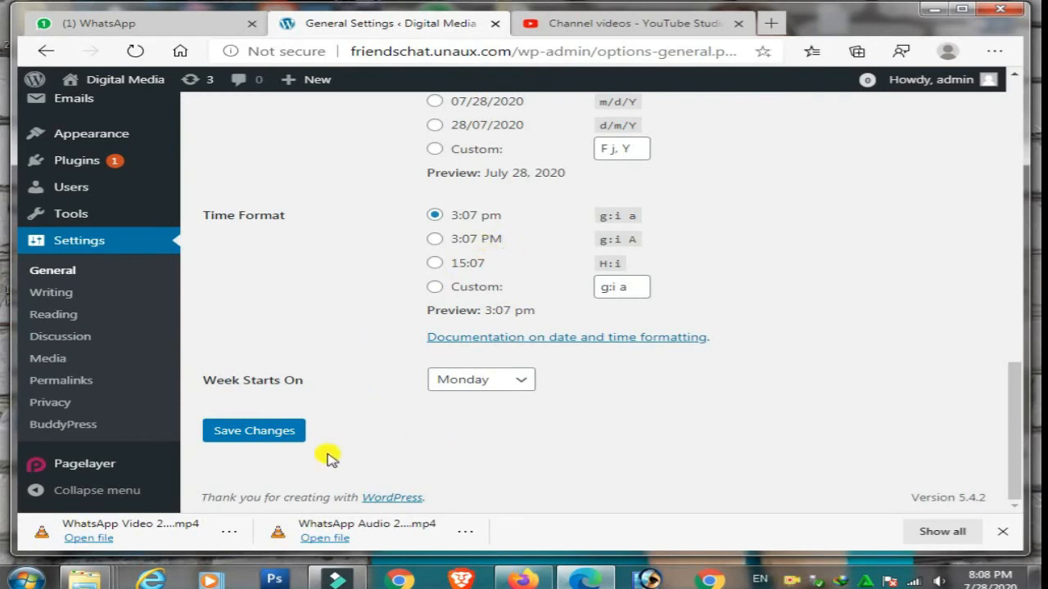
click(279, 438)
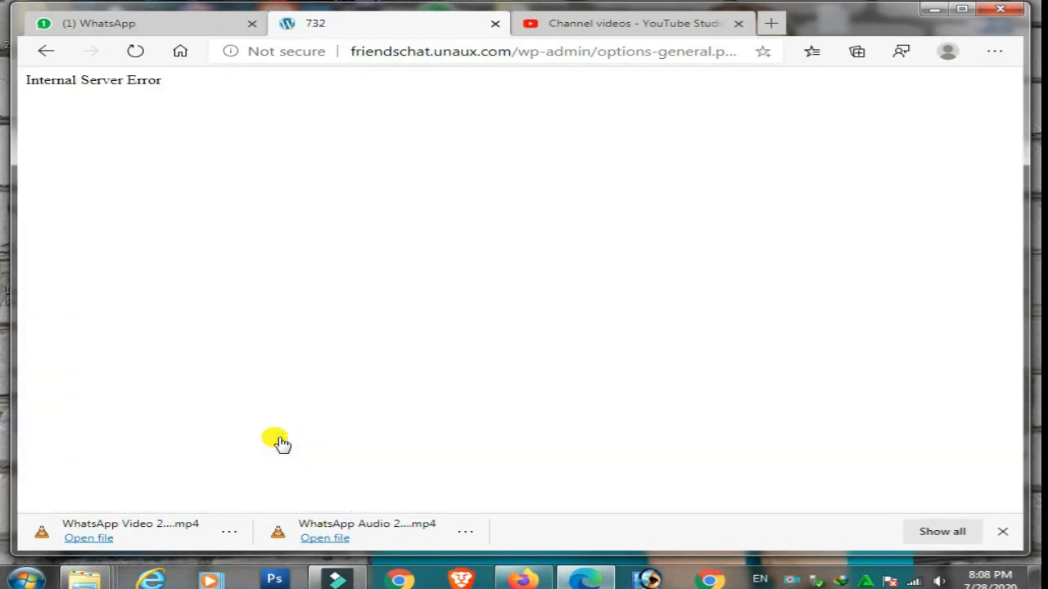
click(133, 52)
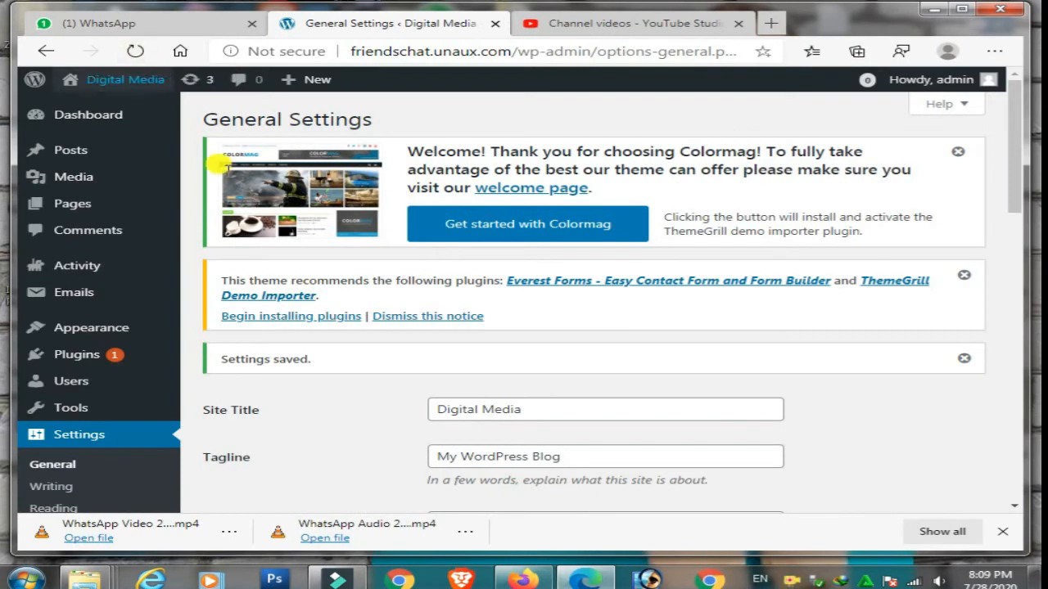
Check the saved general settings and open the BuddyPress settings.
scroll(131, 320, down, 3)
scroll(352, 227, up, 2)
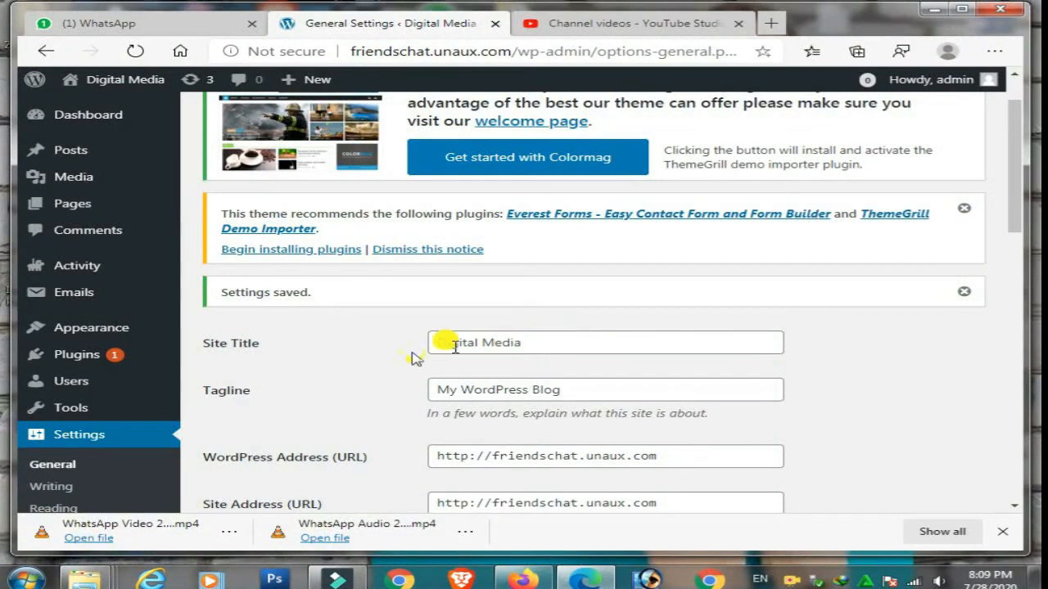
scroll(276, 292, down, 2)
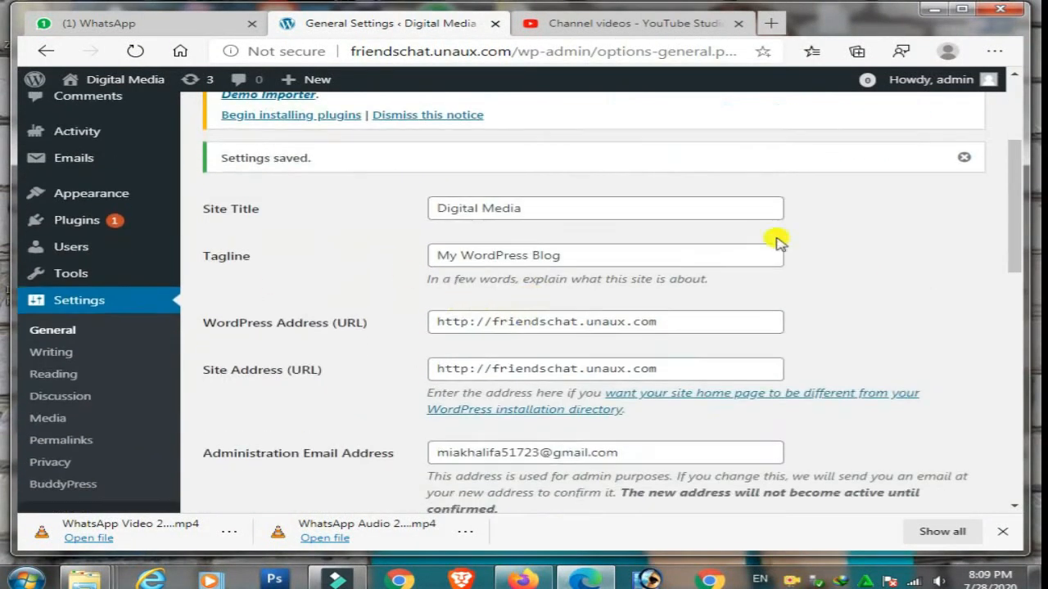
scroll(180, 290, down, 1)
scroll(174, 287, down, 2)
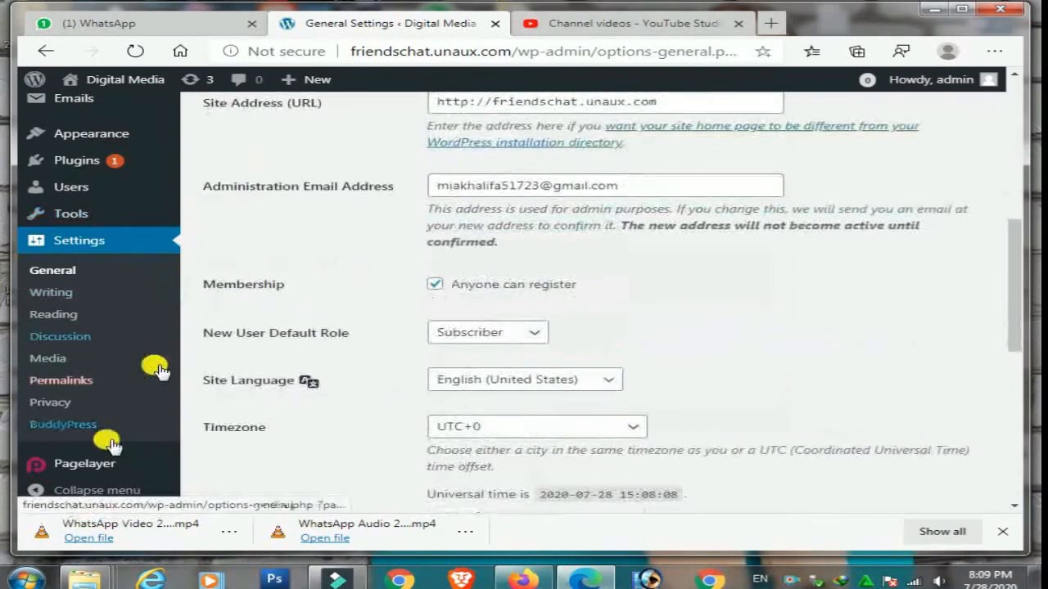
click(51, 427)
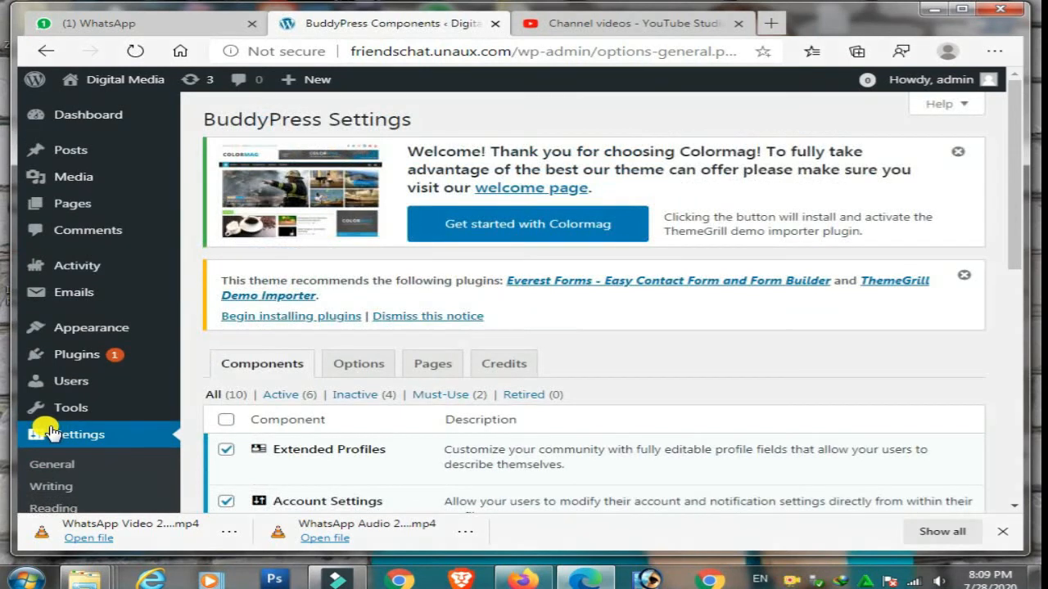
Enable the Friend Connections and Private Messaging components of BuddyPress and save the settings.
scroll(346, 385, down, 3)
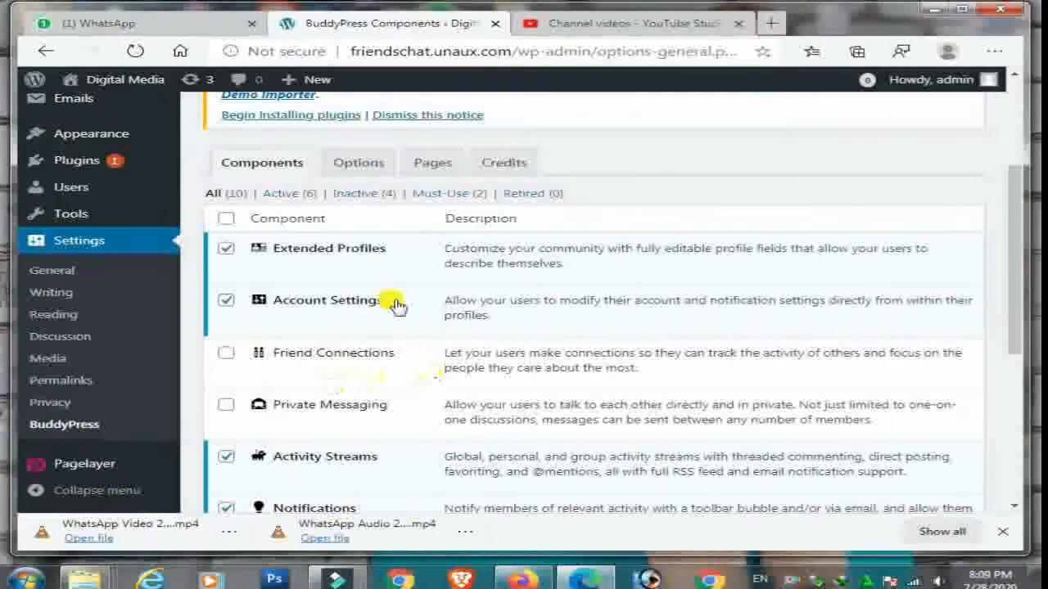
click(226, 357)
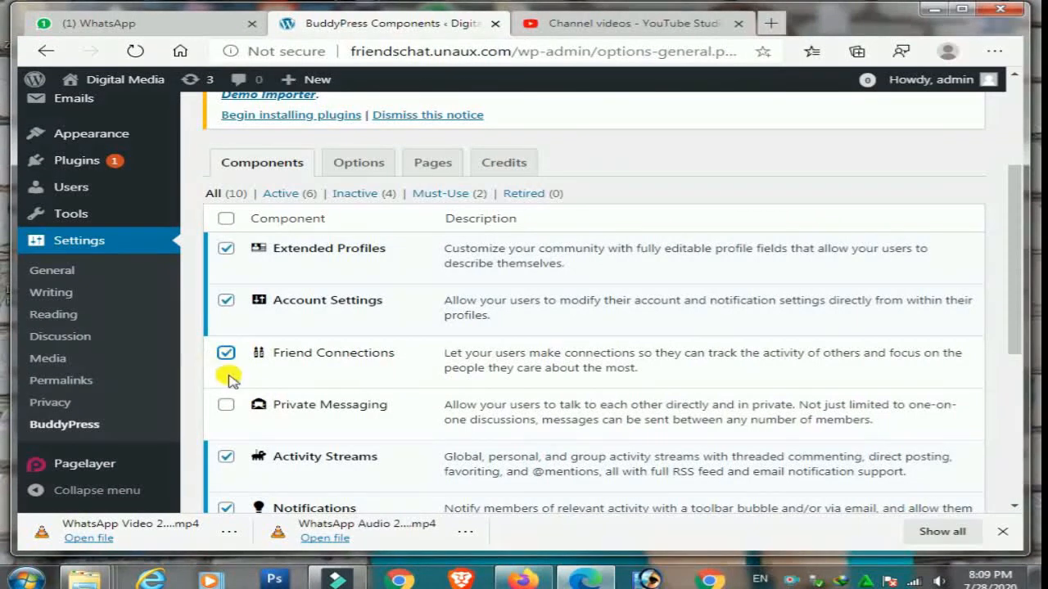
click(226, 406)
scroll(308, 360, down, 5)
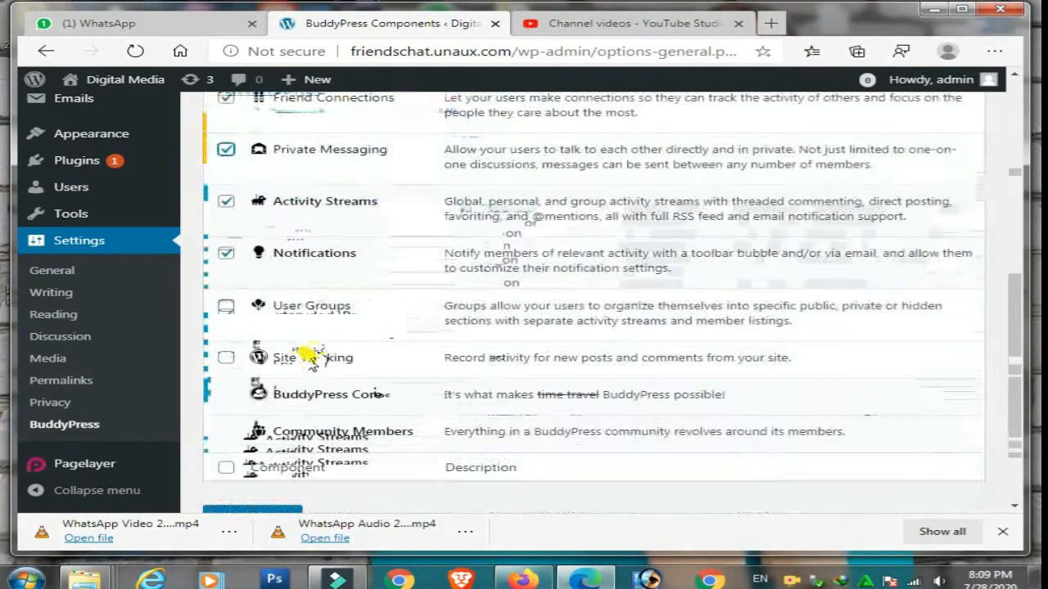
click(262, 428)
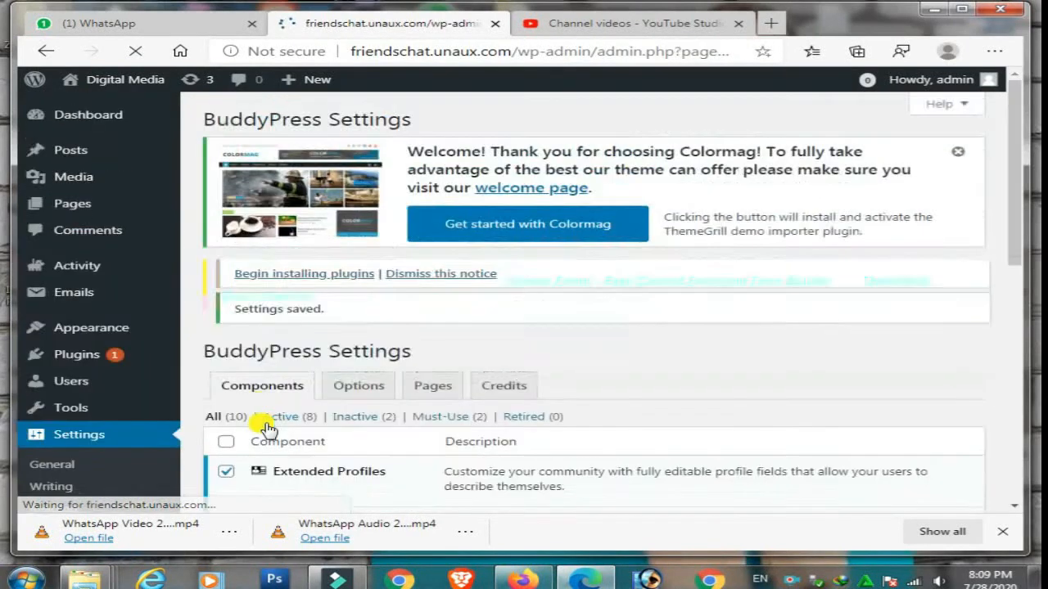
Enable the User Groups component of BuddyPress and save the settings.
scroll(407, 437, down, 5)
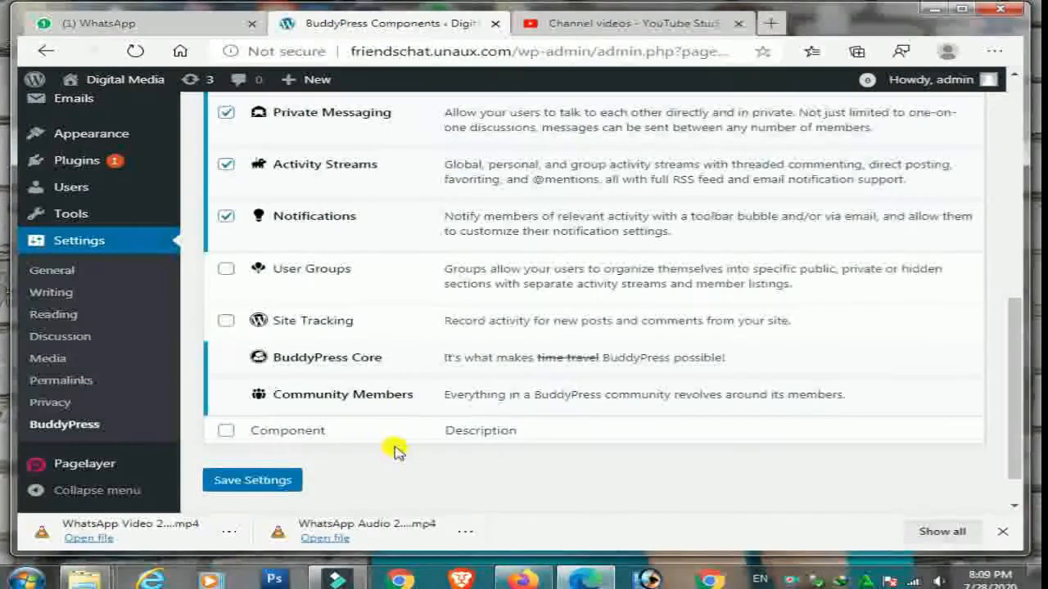
click(226, 269)
click(255, 480)
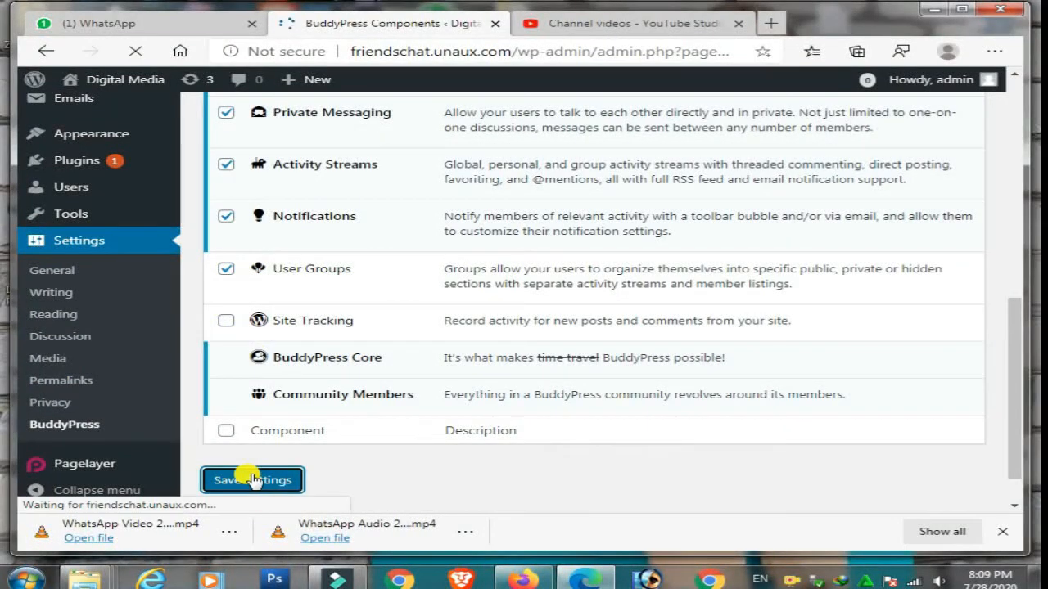
scroll(138, 352, down, 5)
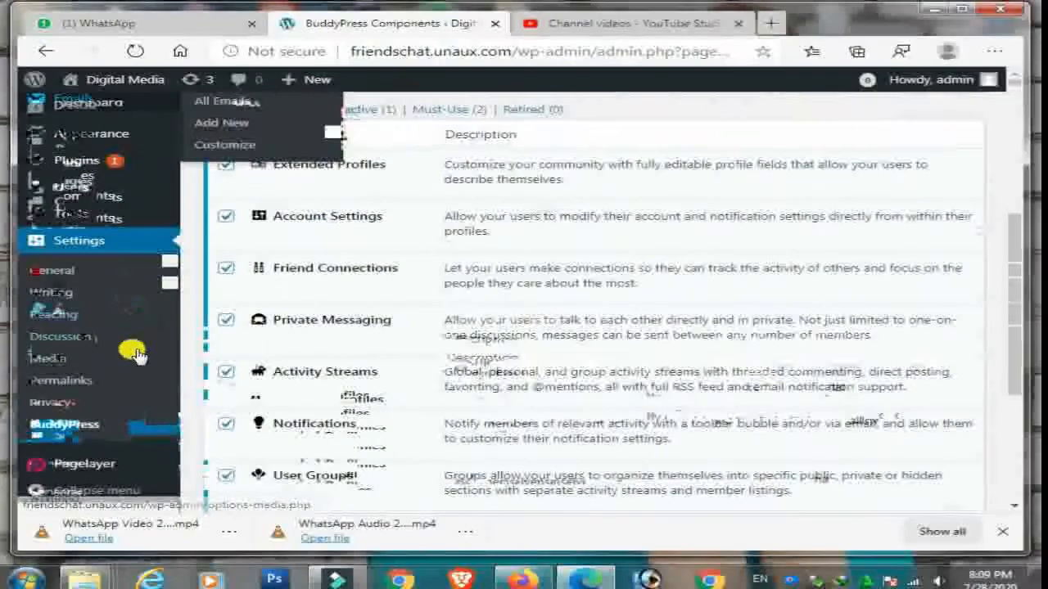
Visit the site's front page, reload it, and examine its layout, navigation and the admin account menu.
mouse_move(106, 82)
click(104, 112)
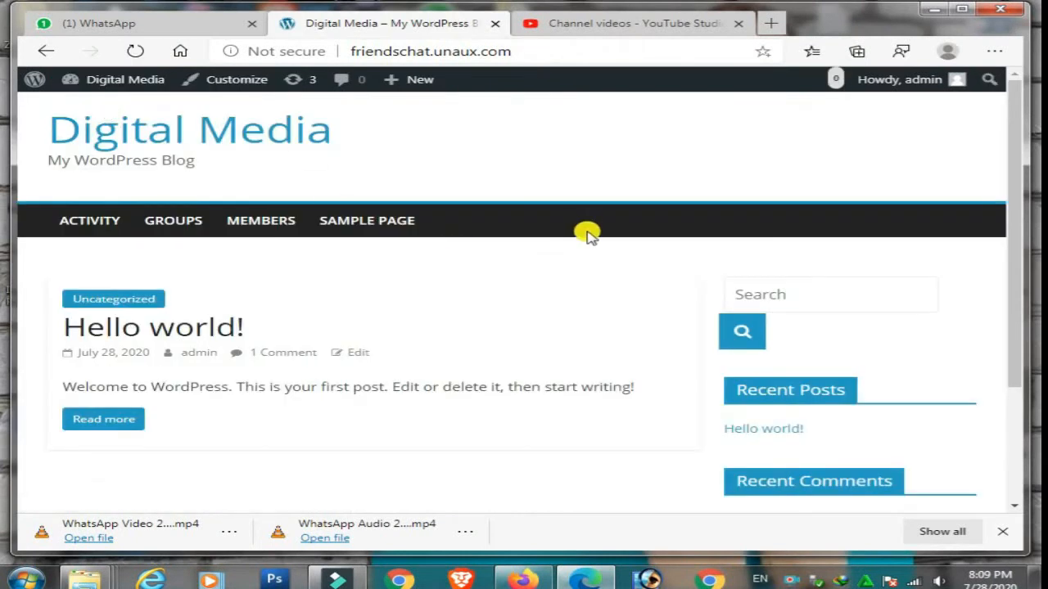
click(134, 53)
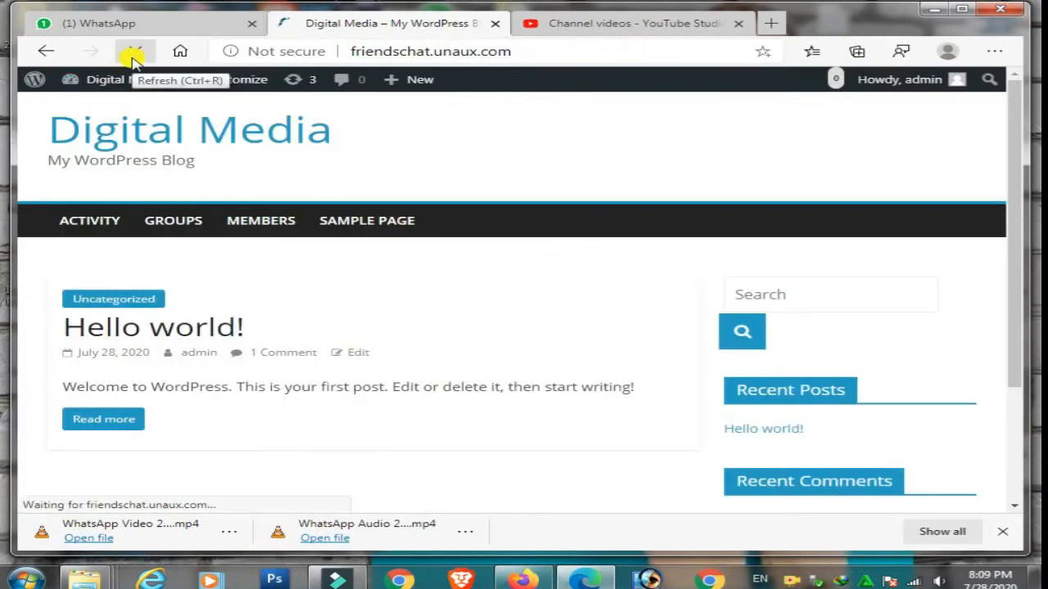
scroll(548, 201, down, 2)
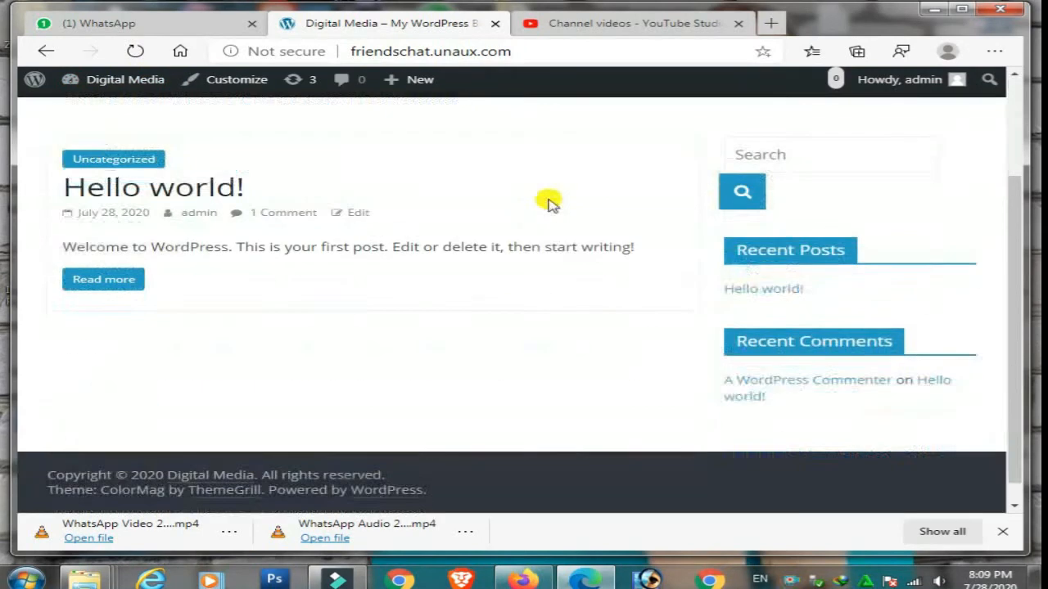
scroll(507, 209, up, 2)
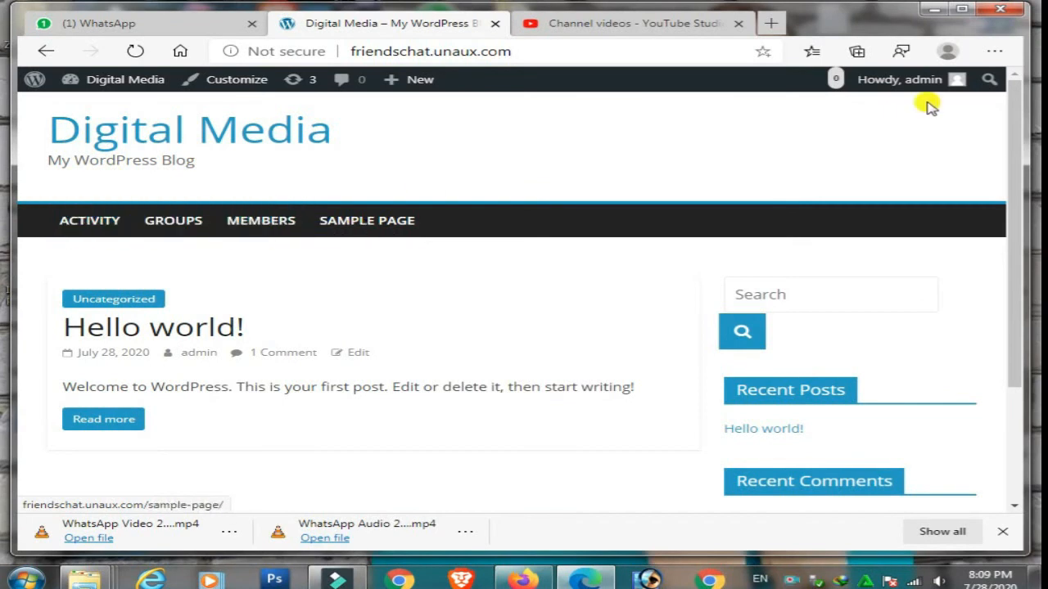
mouse_move(954, 90)
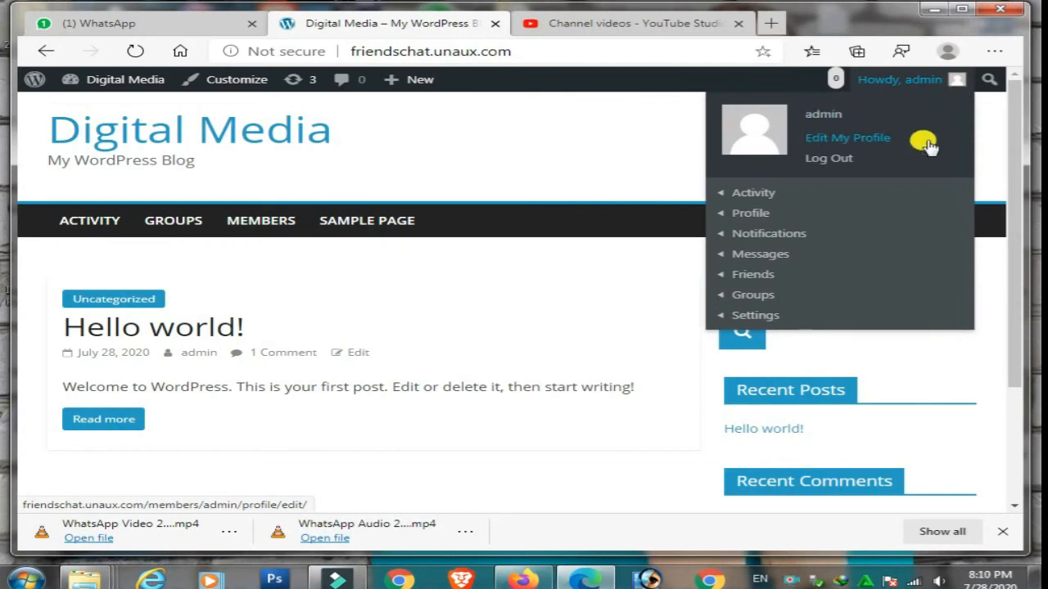
mouse_move(755, 213)
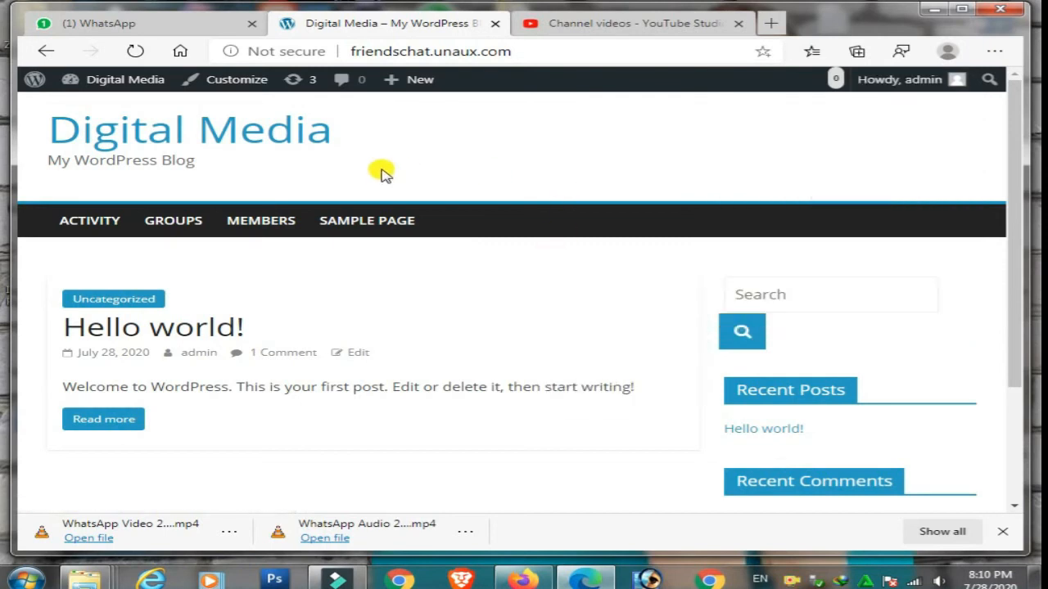
scroll(827, 263, down, 3)
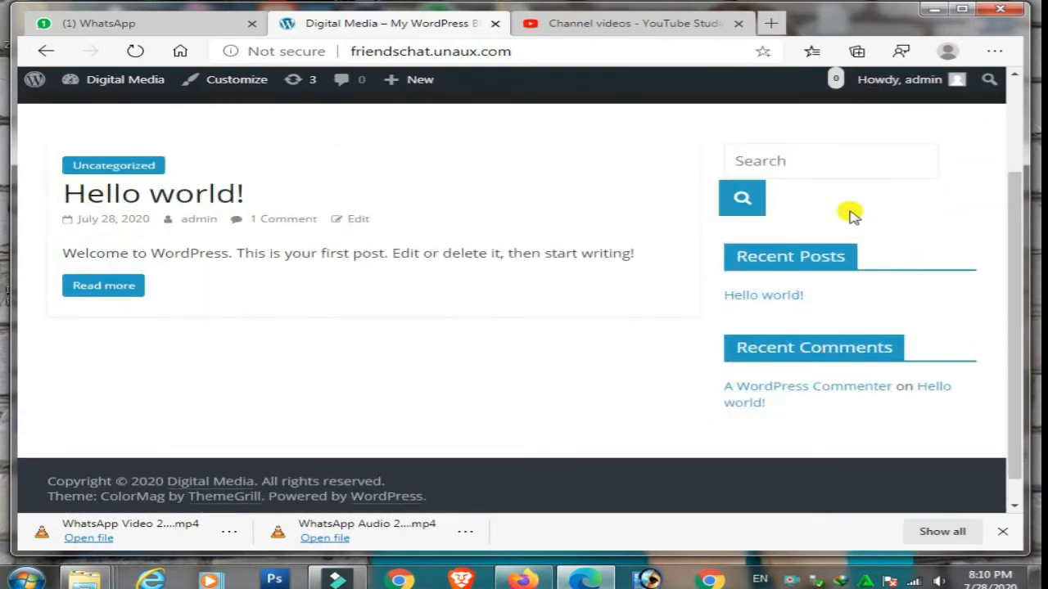
scroll(870, 291, up, 3)
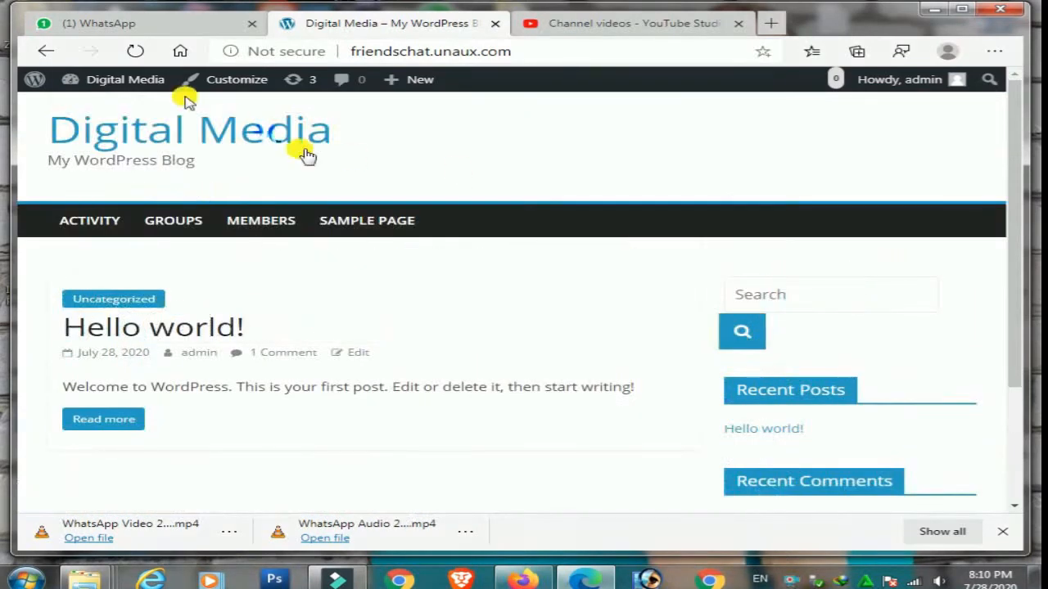
Return to the admin dashboard and open the Widgets page of the theme.
mouse_move(115, 82)
click(106, 109)
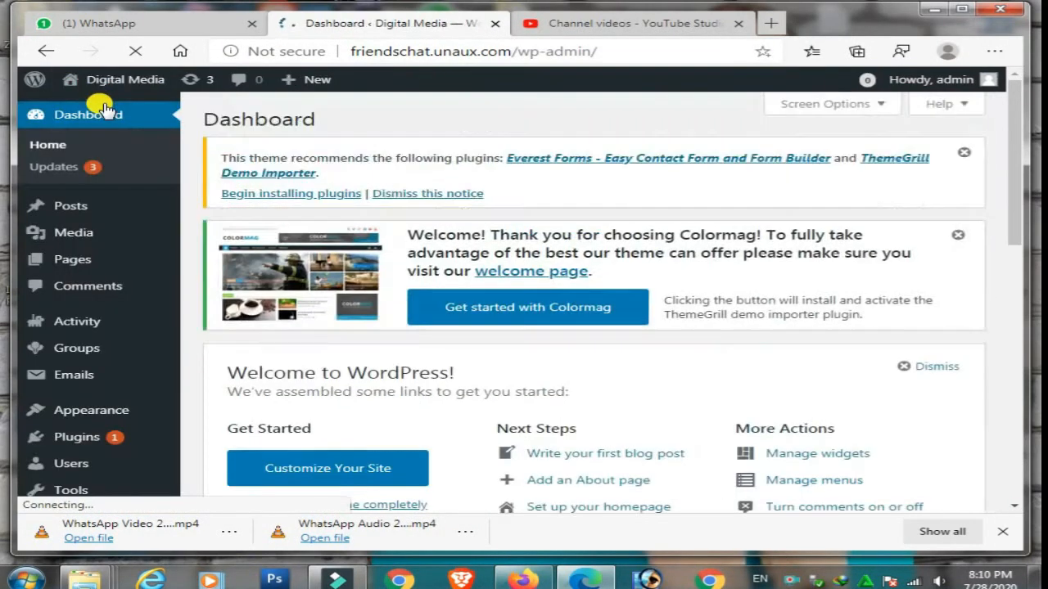
scroll(105, 176, down, 3)
scroll(101, 175, down, 5)
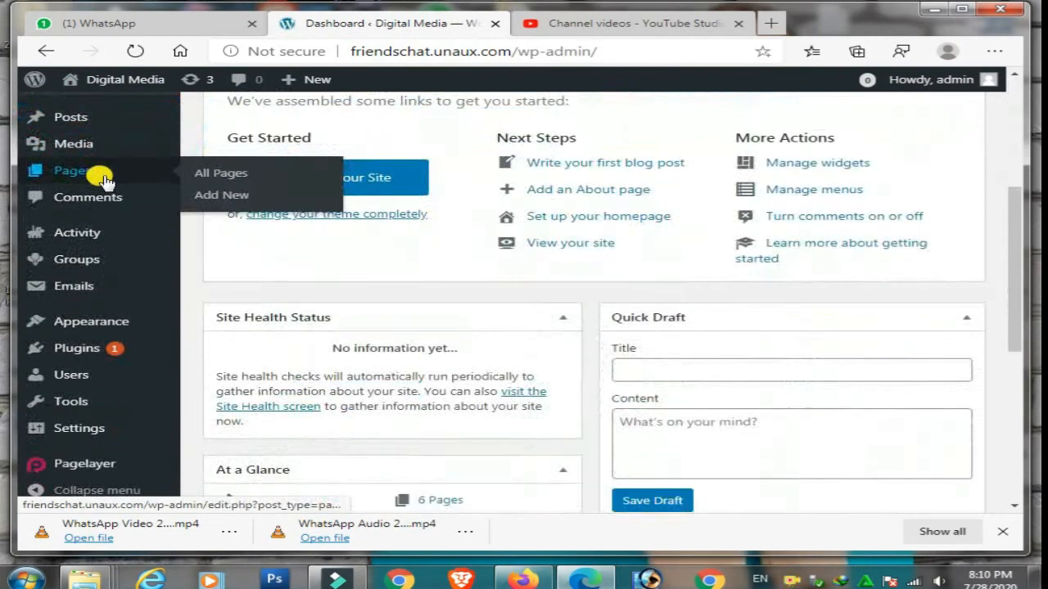
mouse_move(86, 374)
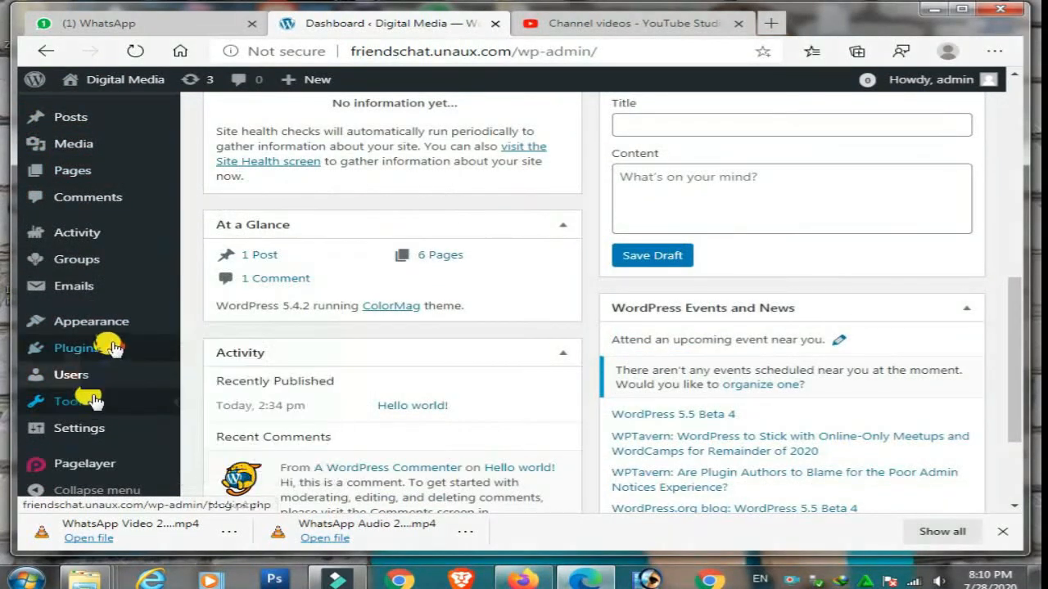
mouse_move(105, 324)
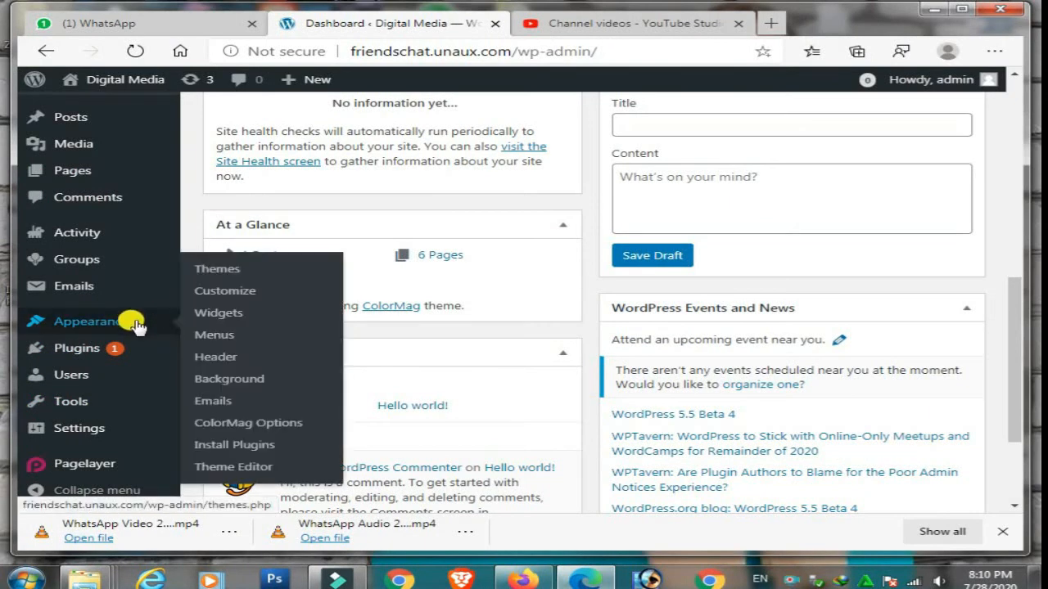
click(213, 314)
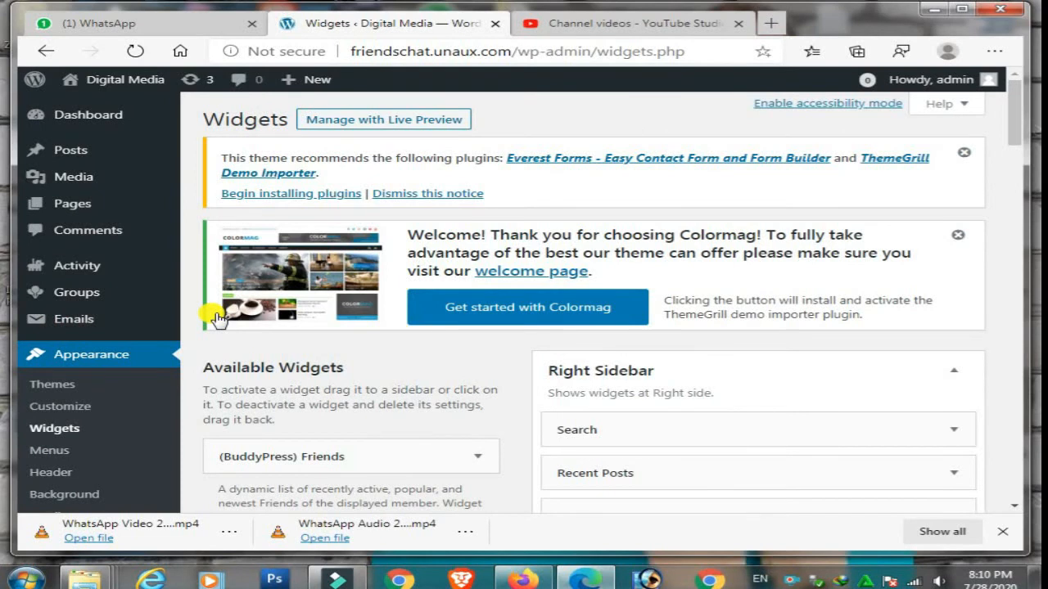
Delete the Recent Comments widget from the Right Sidebar and review the settings of the Recent Posts widget.
scroll(479, 224, down, 3)
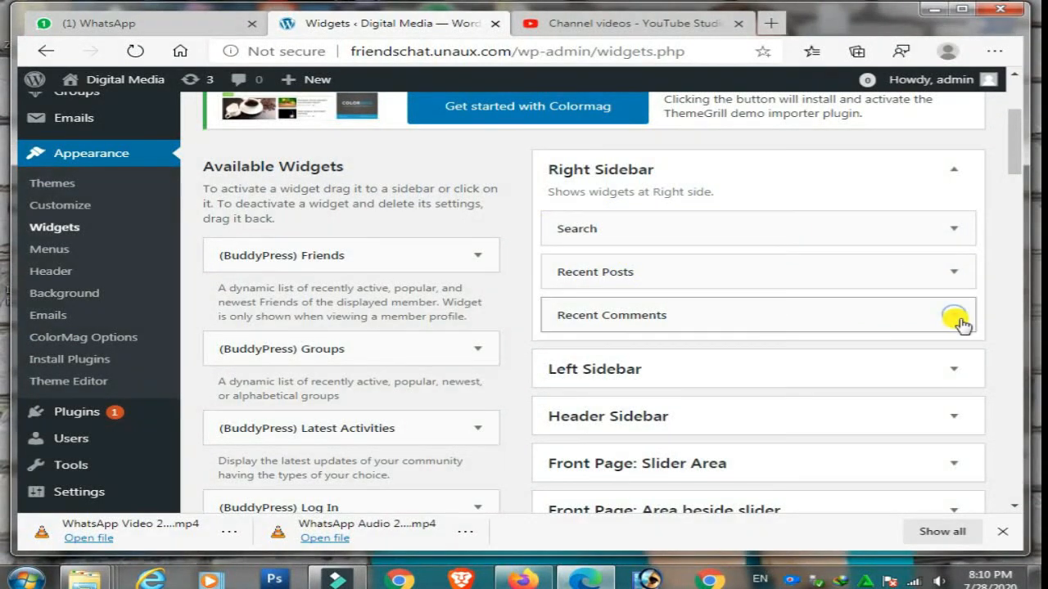
click(958, 321)
click(575, 436)
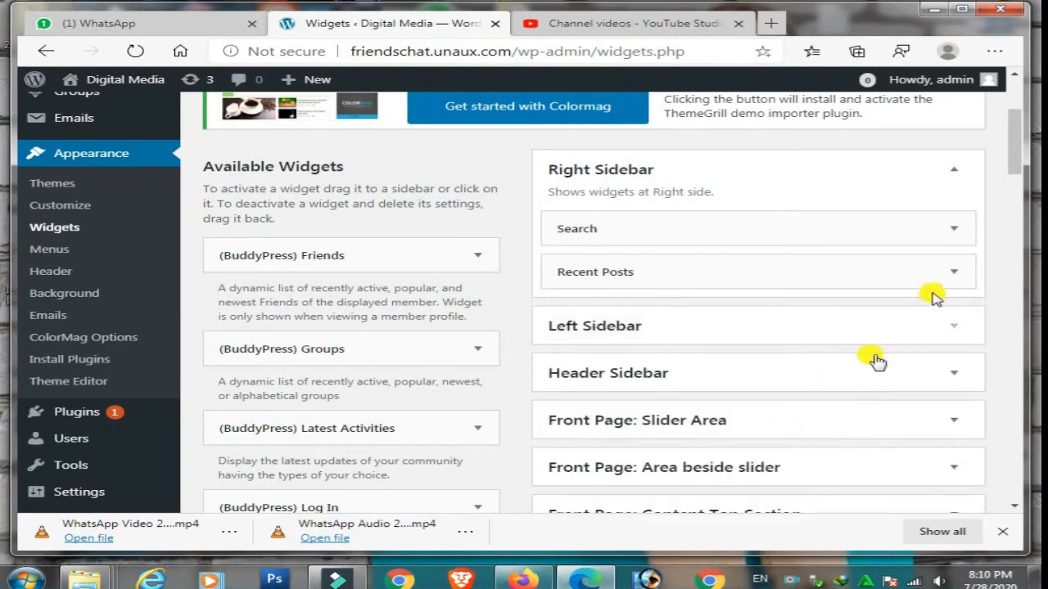
click(954, 273)
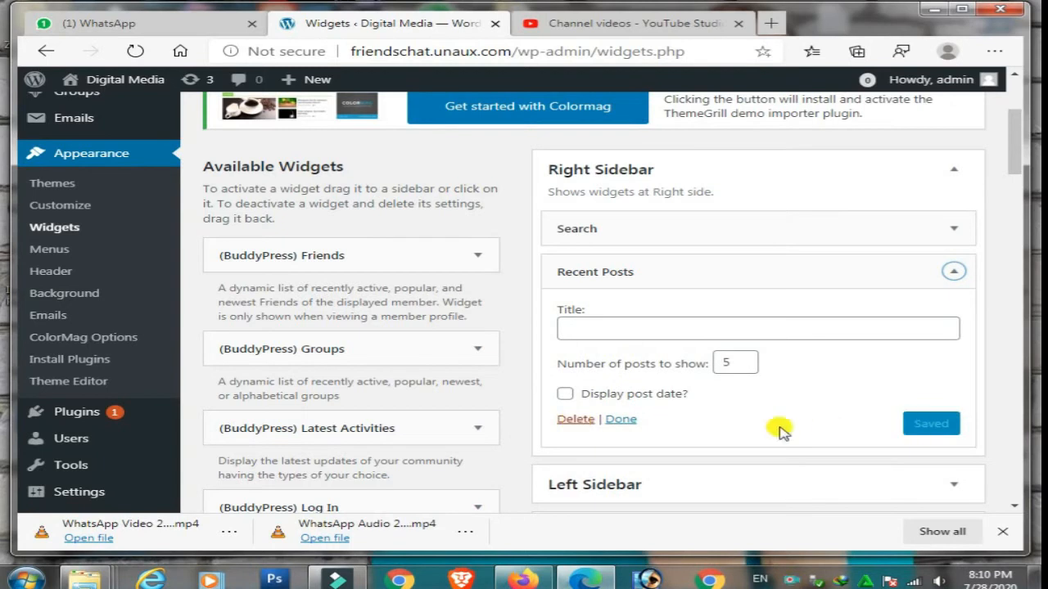
click(622, 421)
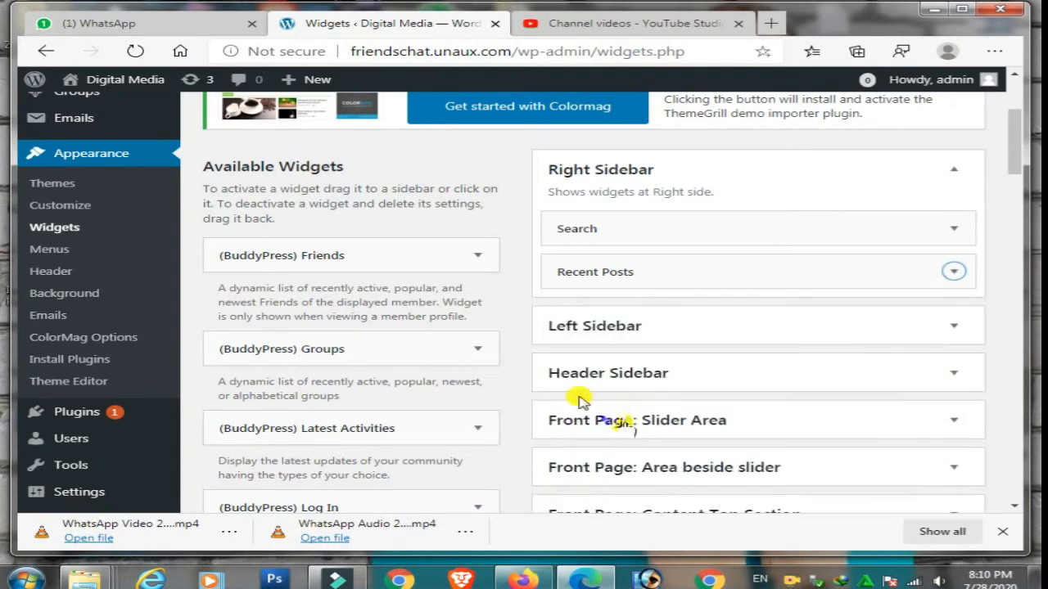
Add the BuddyPress Who's Online widget below Recent Posts in the Right Sidebar, keeping its default settings.
scroll(346, 250, down, 5)
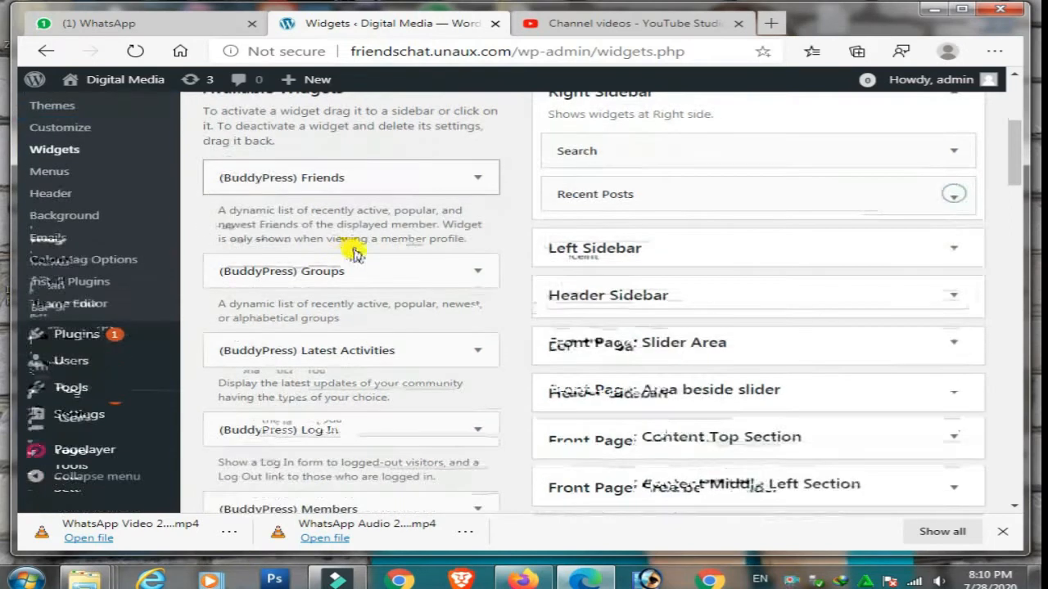
scroll(877, 224, up, 4)
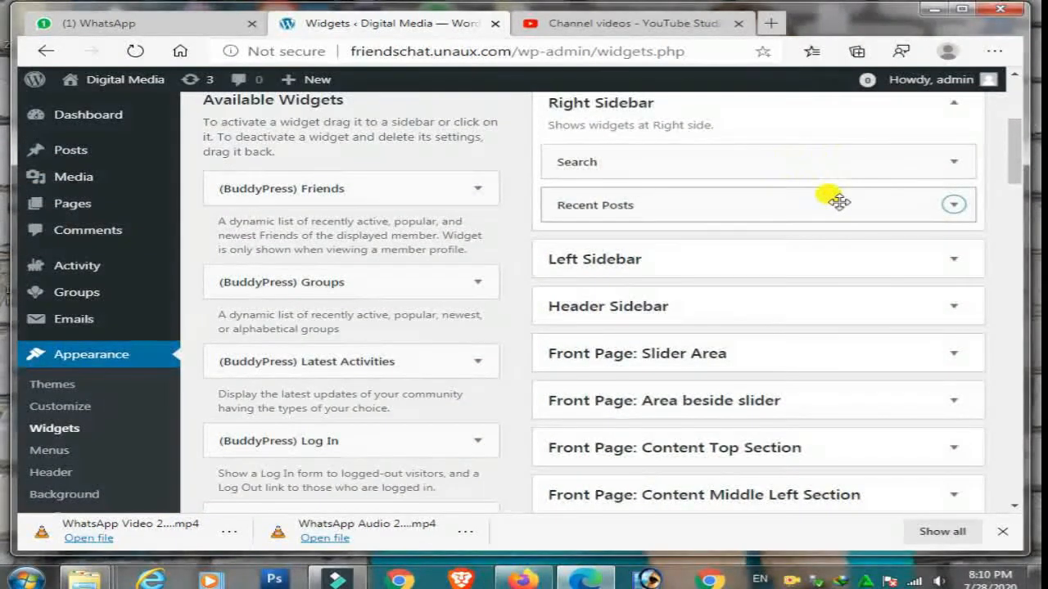
scroll(523, 302, up, 1)
scroll(510, 302, down, 3)
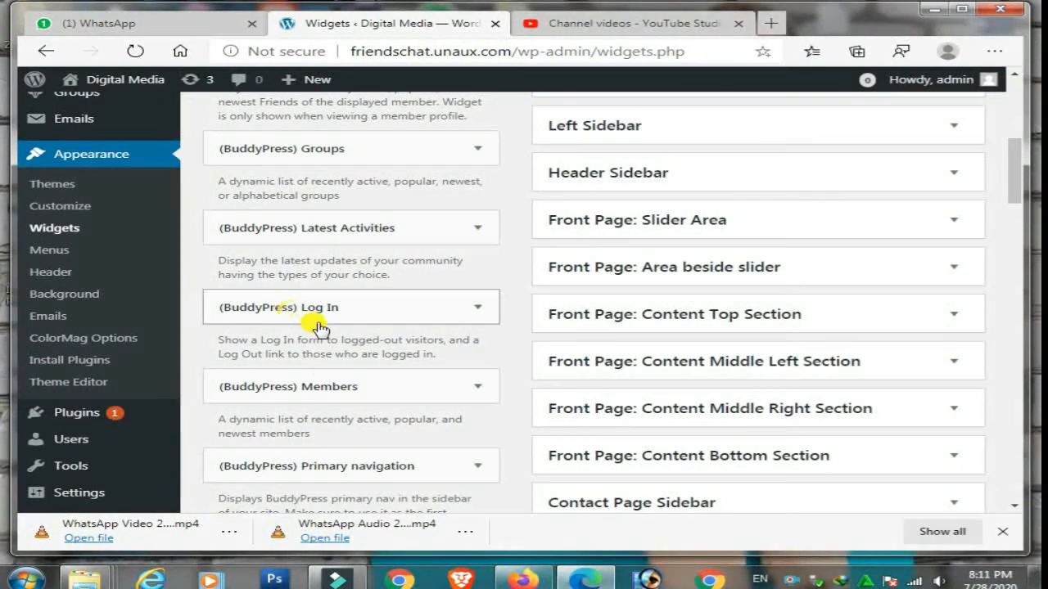
scroll(334, 374, down, 5)
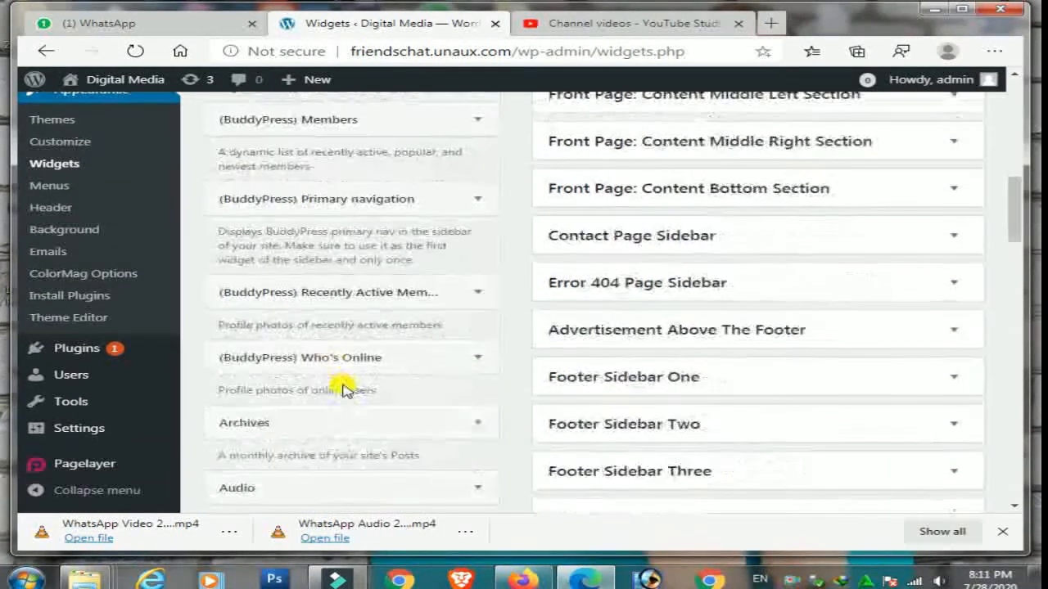
drag(323, 366, 660, 292)
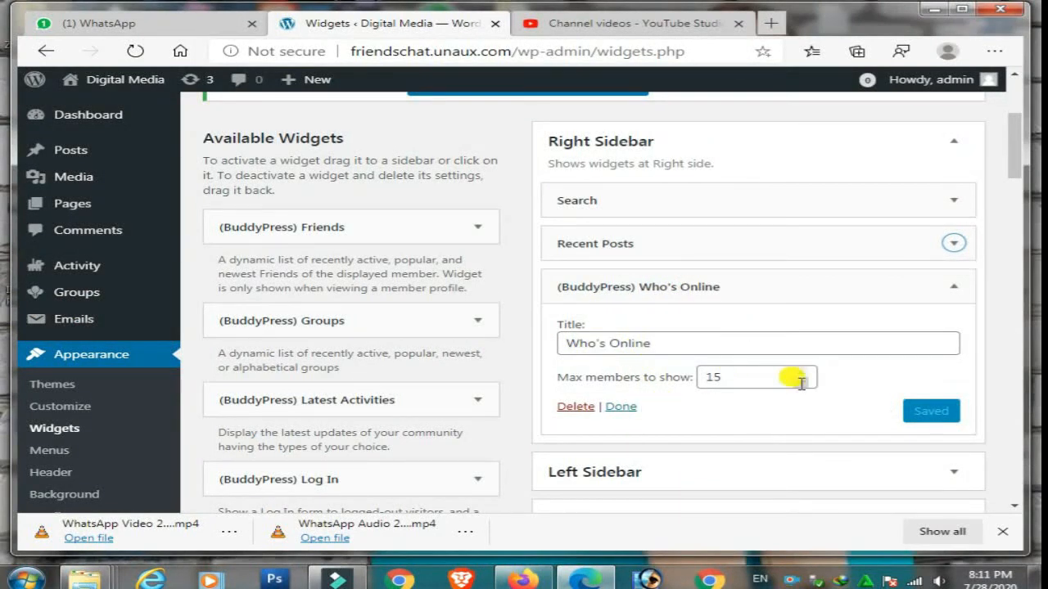
click(616, 409)
Add the BuddyPress Log In widget to the end of the Right Sidebar, title it "Login/Logout" and save it.
scroll(425, 307, down, 1)
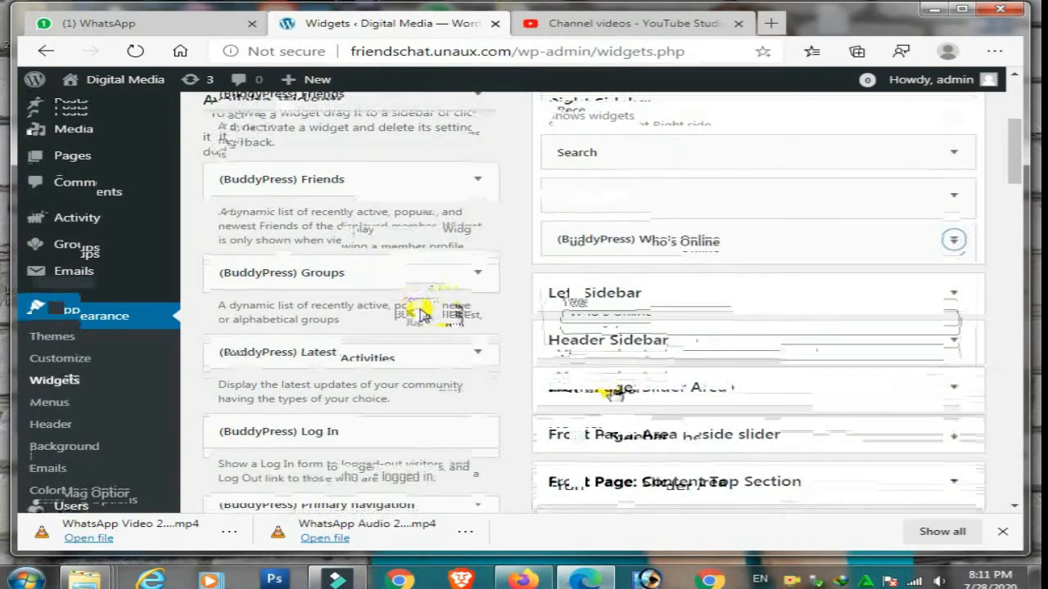
scroll(424, 307, down, 5)
scroll(421, 313, down, 3)
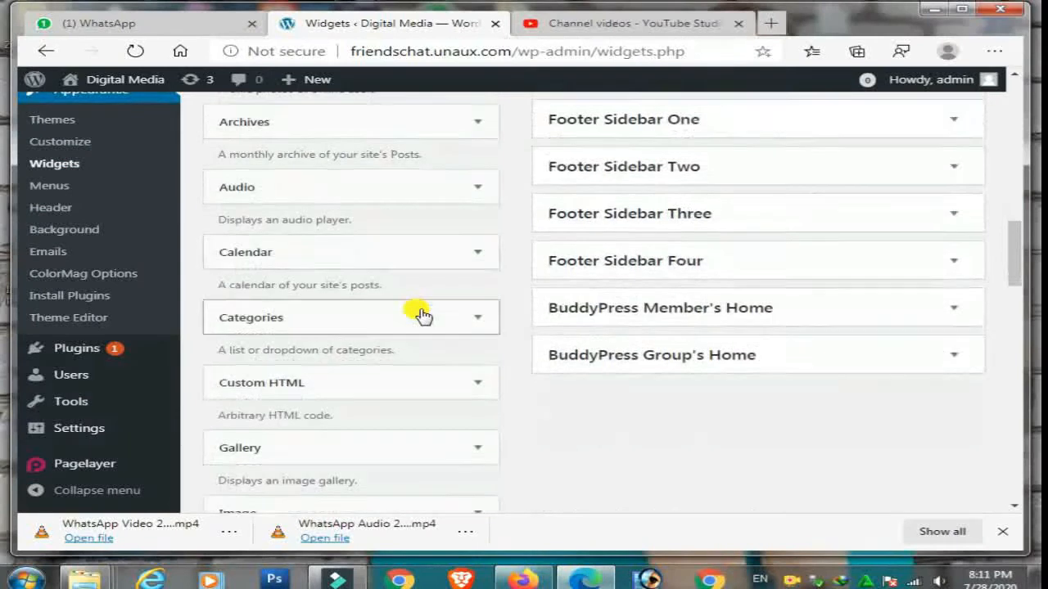
scroll(421, 313, down, 3)
scroll(420, 313, up, 3)
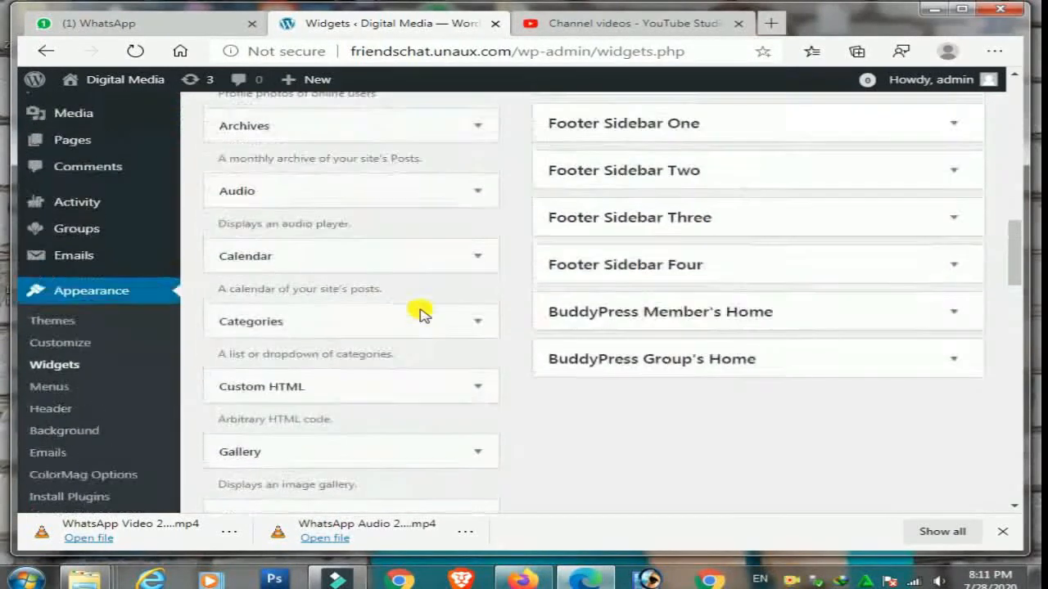
scroll(420, 313, up, 5)
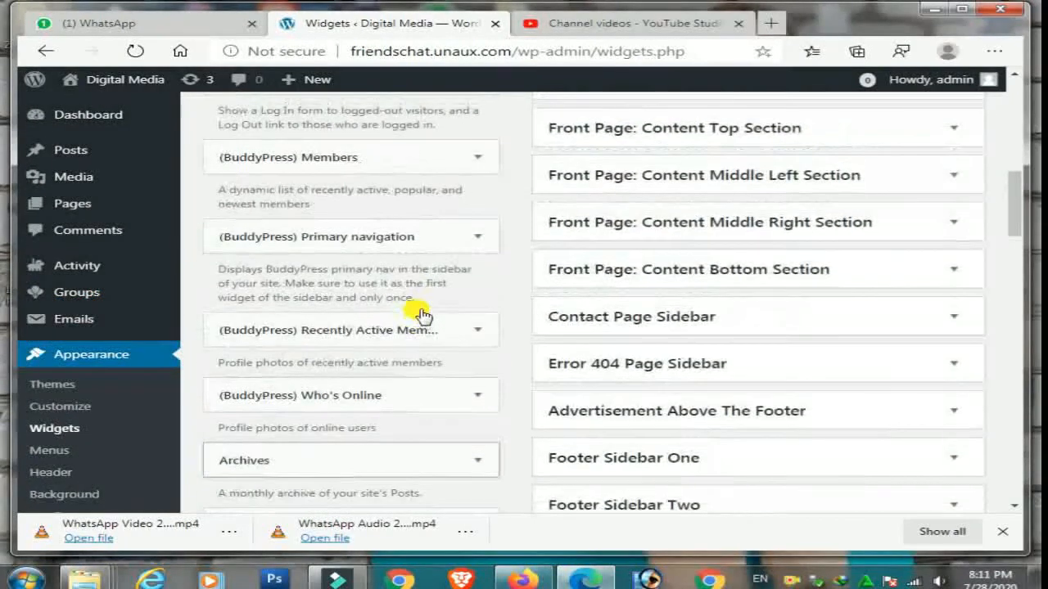
scroll(594, 215, up, 5)
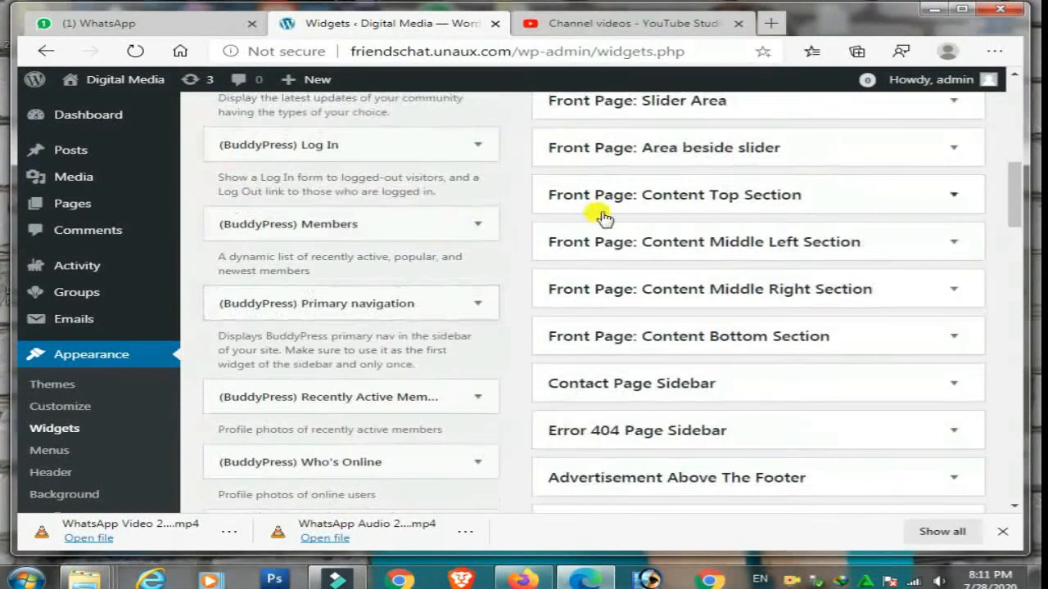
scroll(612, 218, up, 1)
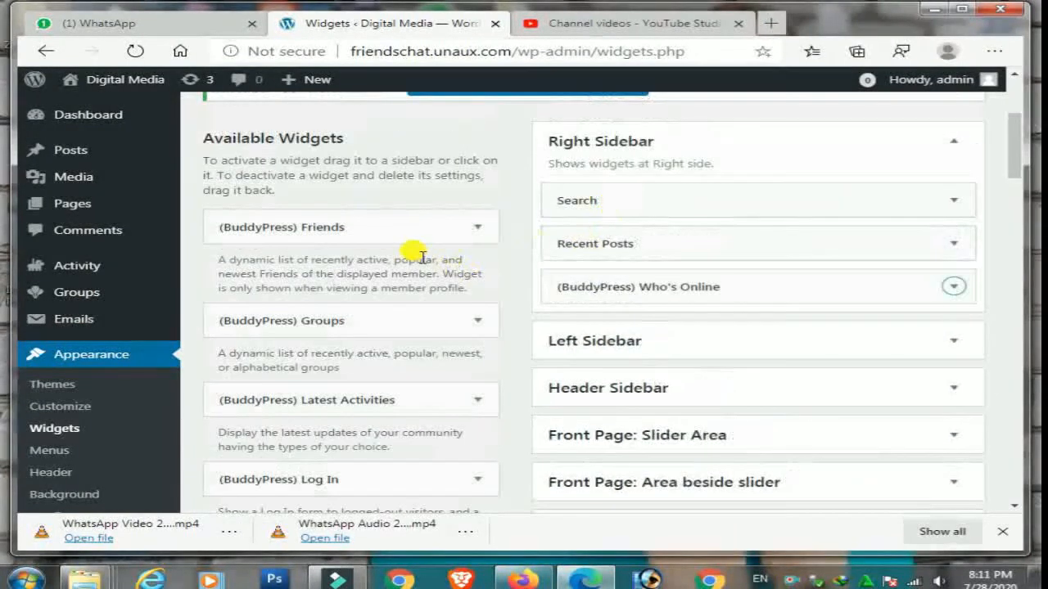
drag(366, 481, 706, 322)
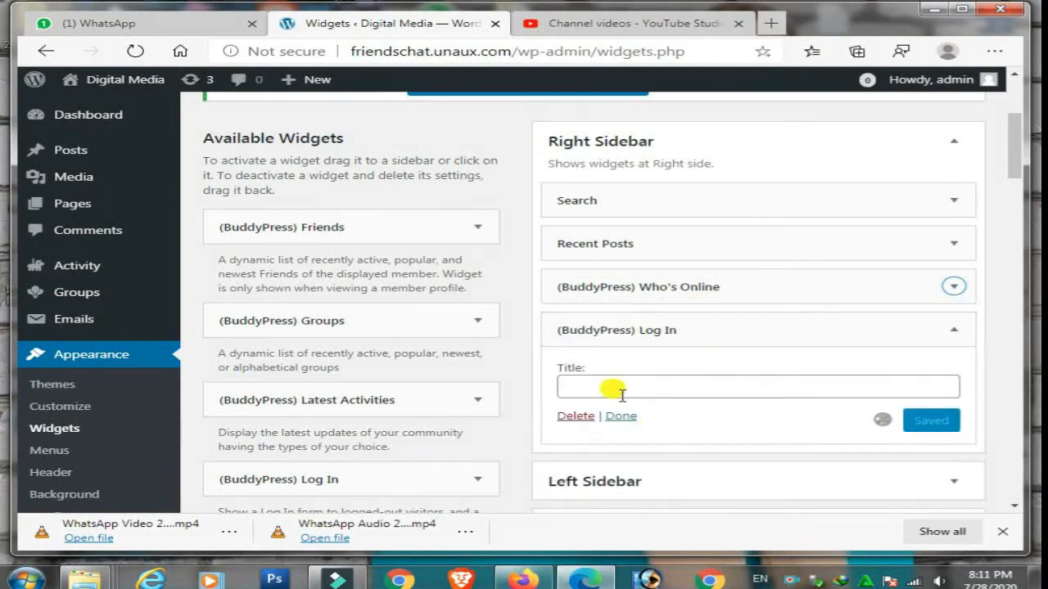
click(613, 390)
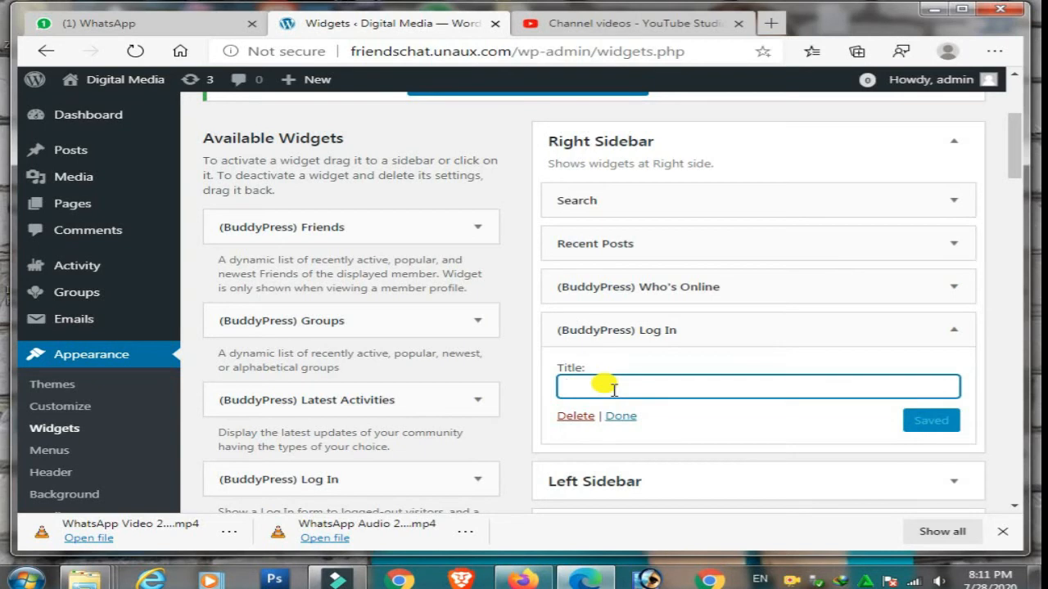
text(Login/Logout)
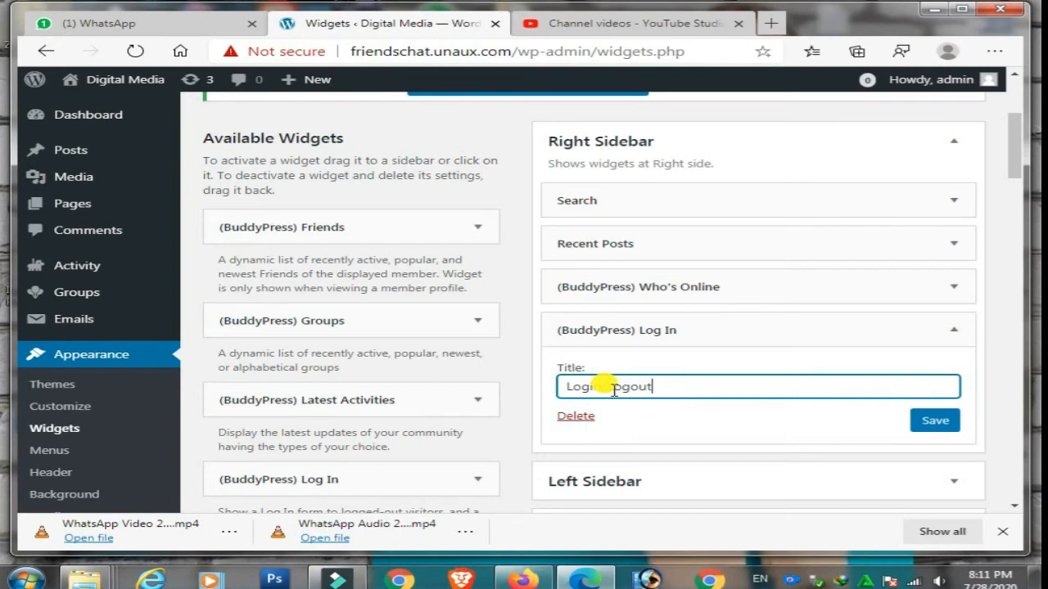
click(933, 422)
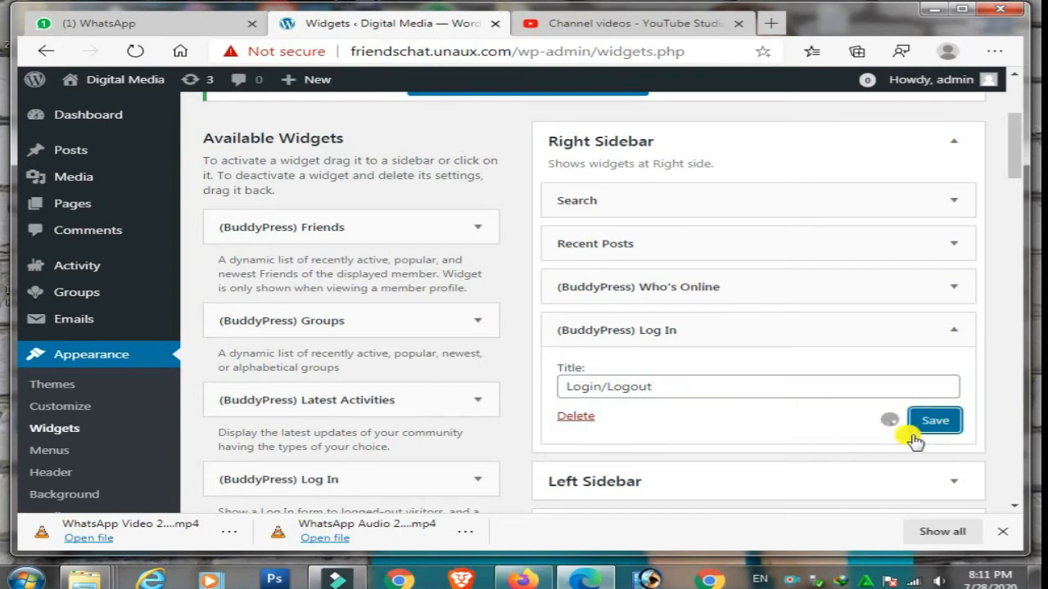
Visit the site's front page, reload it, and examine the widgets in its sidebar.
scroll(372, 338, down, 5)
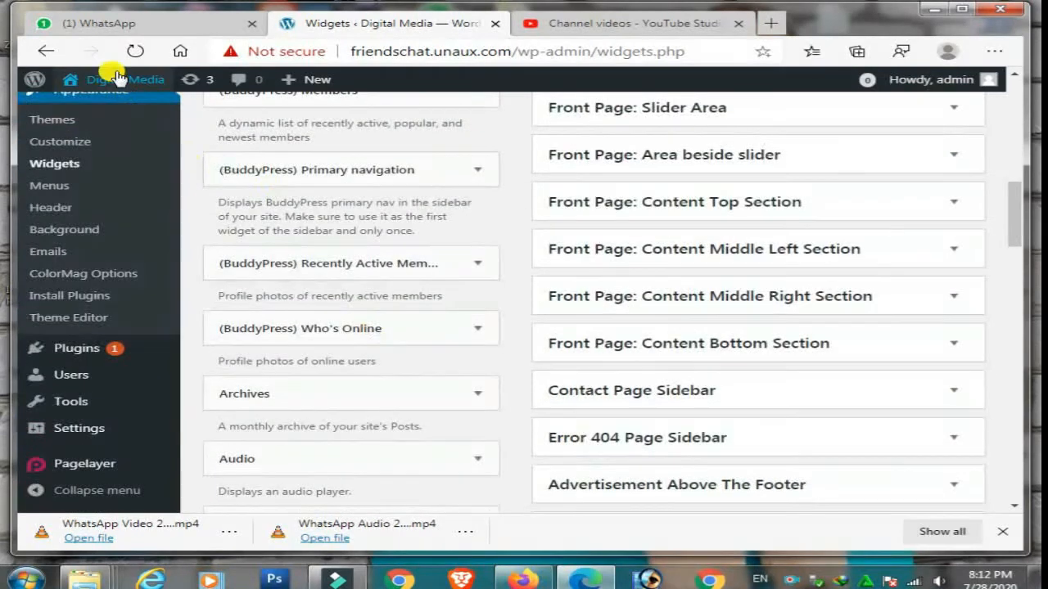
mouse_move(117, 79)
click(85, 115)
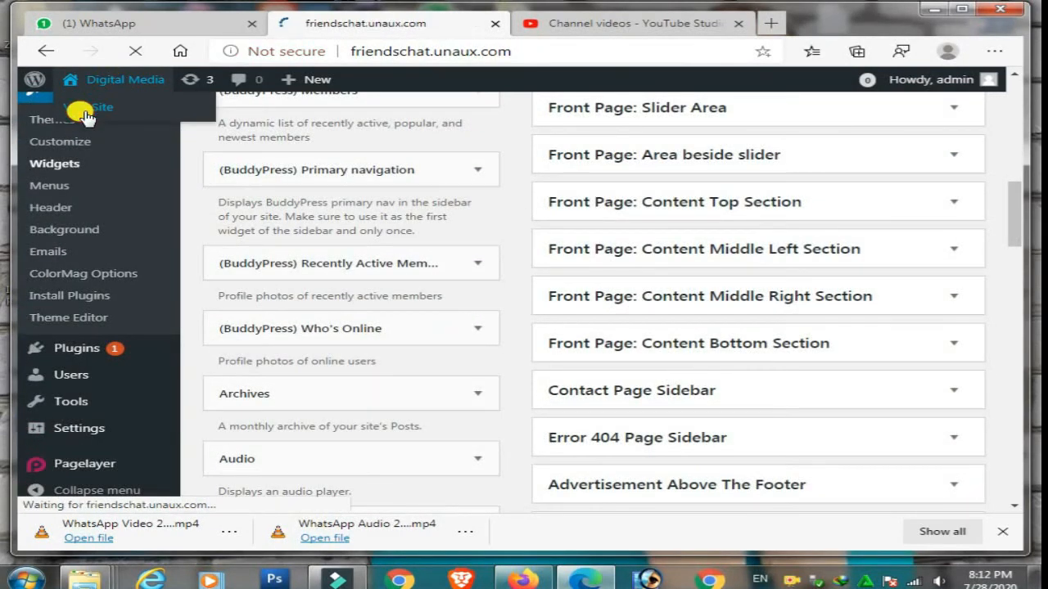
scroll(724, 261, down, 2)
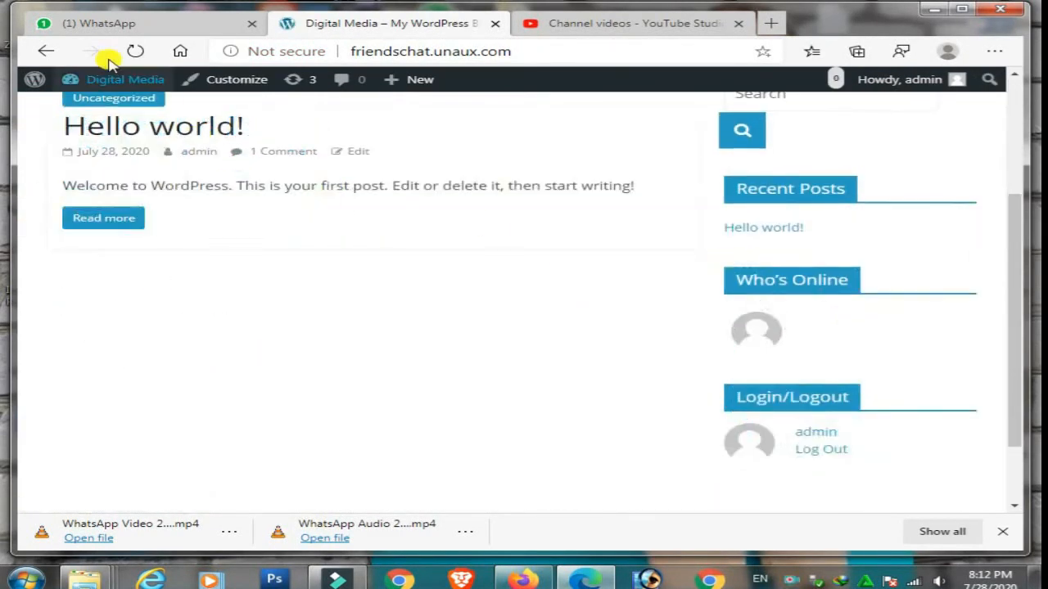
click(135, 52)
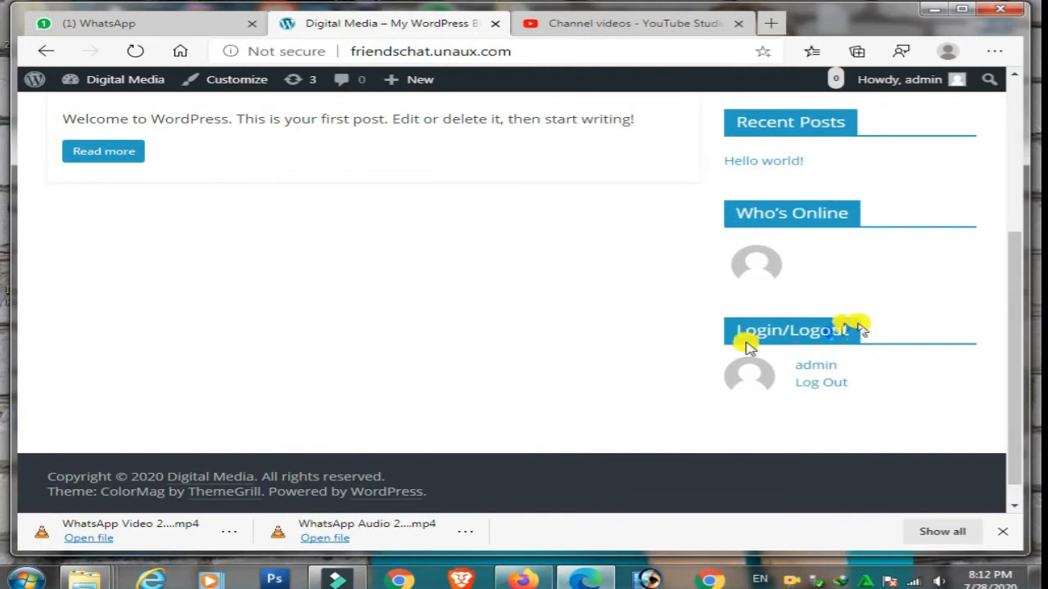
scroll(839, 365, up, 4)
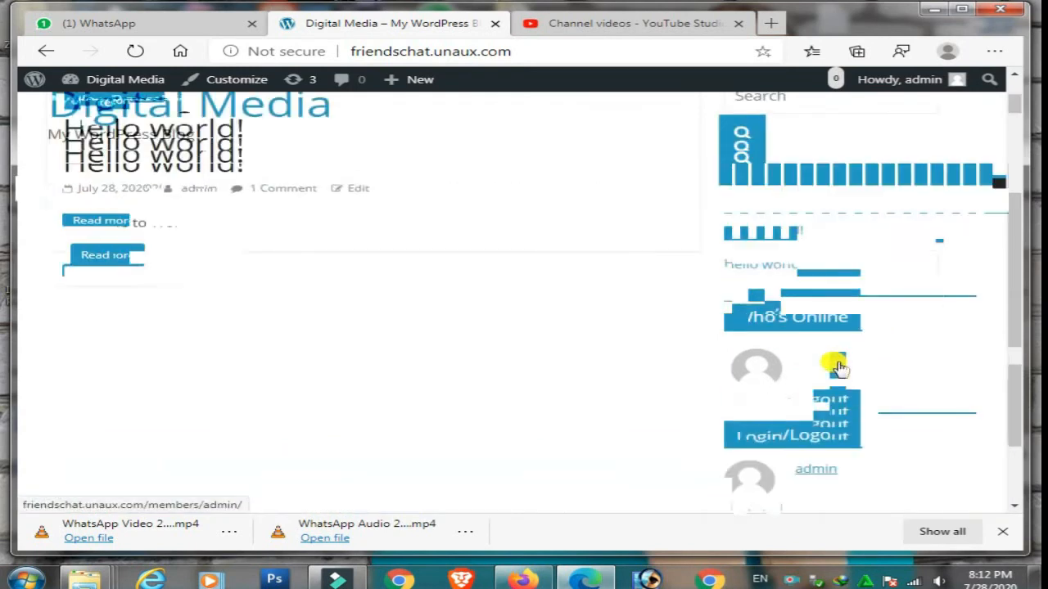
Go back to the admin dashboard and reopen the theme's Widgets page.
mouse_move(134, 72)
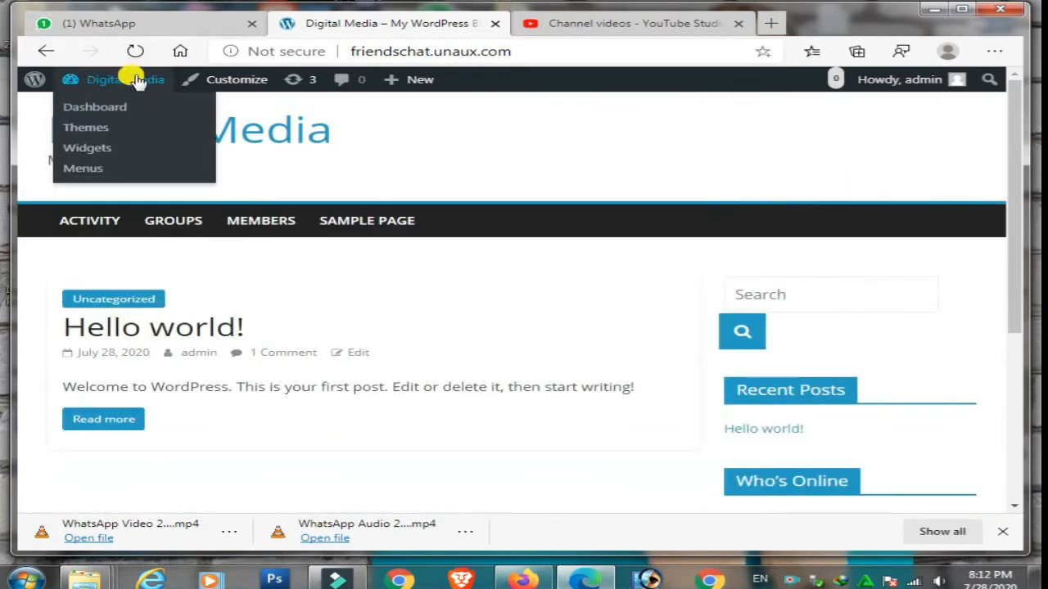
click(96, 107)
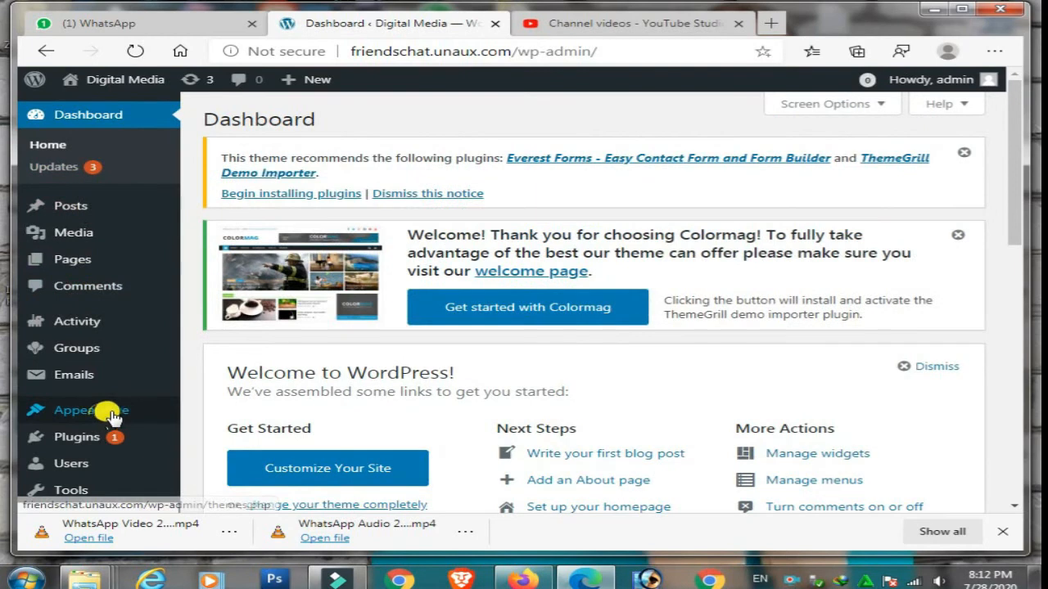
scroll(119, 412, down, 2)
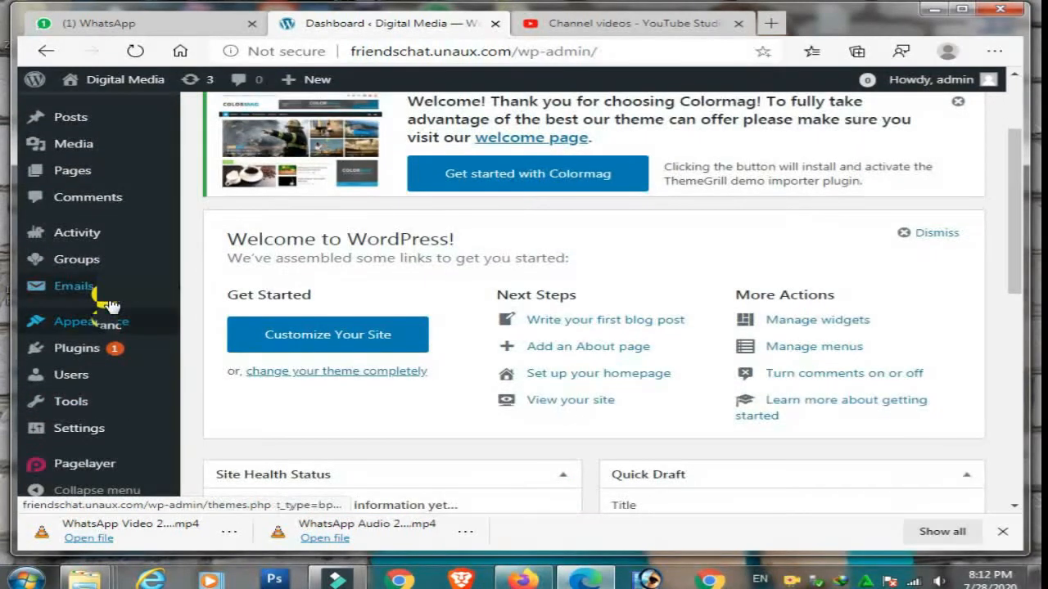
mouse_move(124, 319)
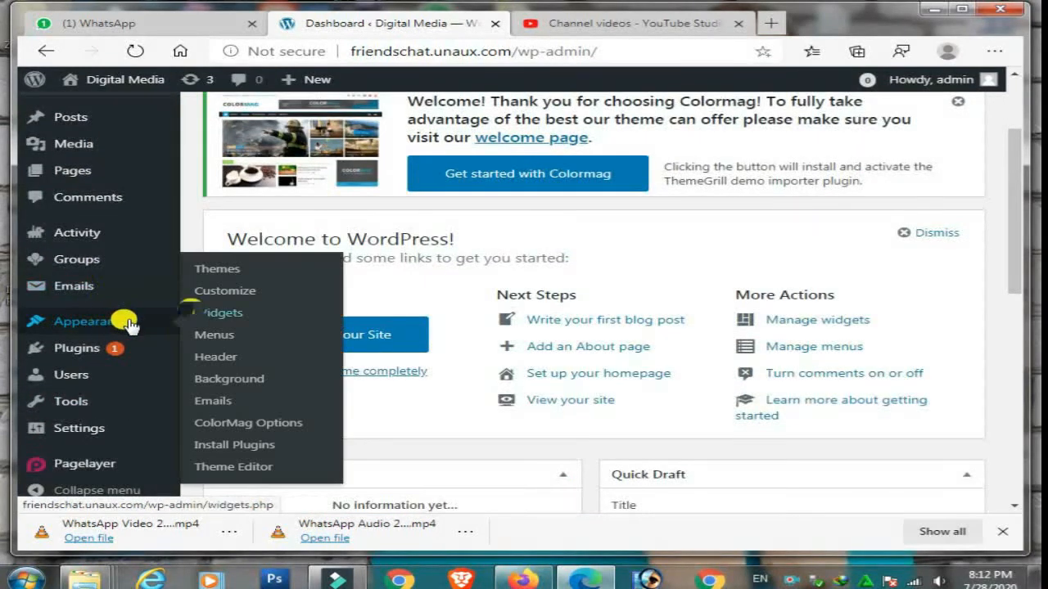
click(239, 311)
Add the BuddyPress Friends and Members widgets below Log In in the Right Sidebar, keeping their default settings.
scroll(685, 159, down, 3)
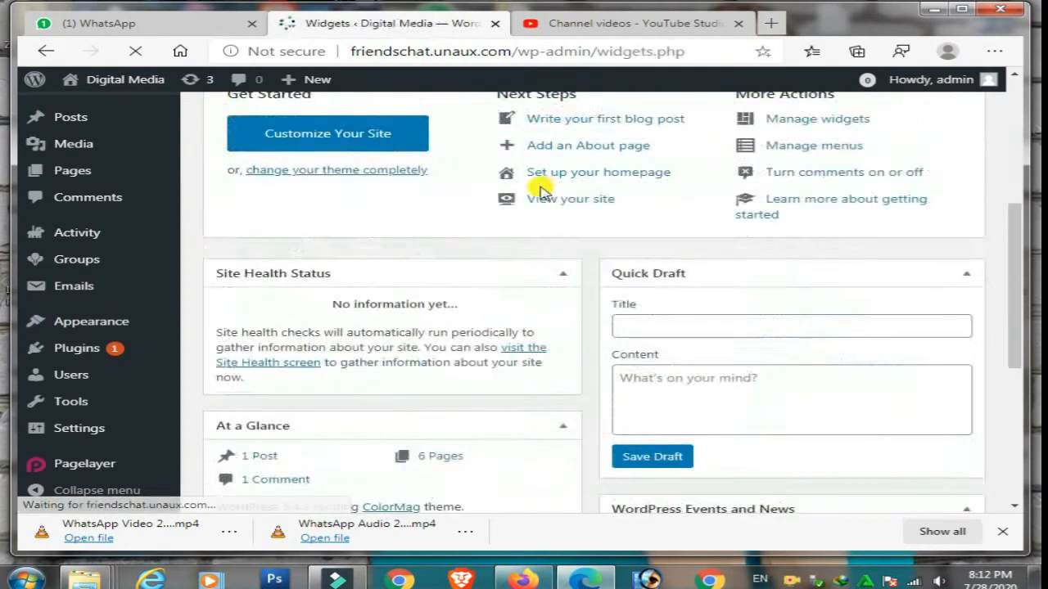
scroll(540, 188, down, 3)
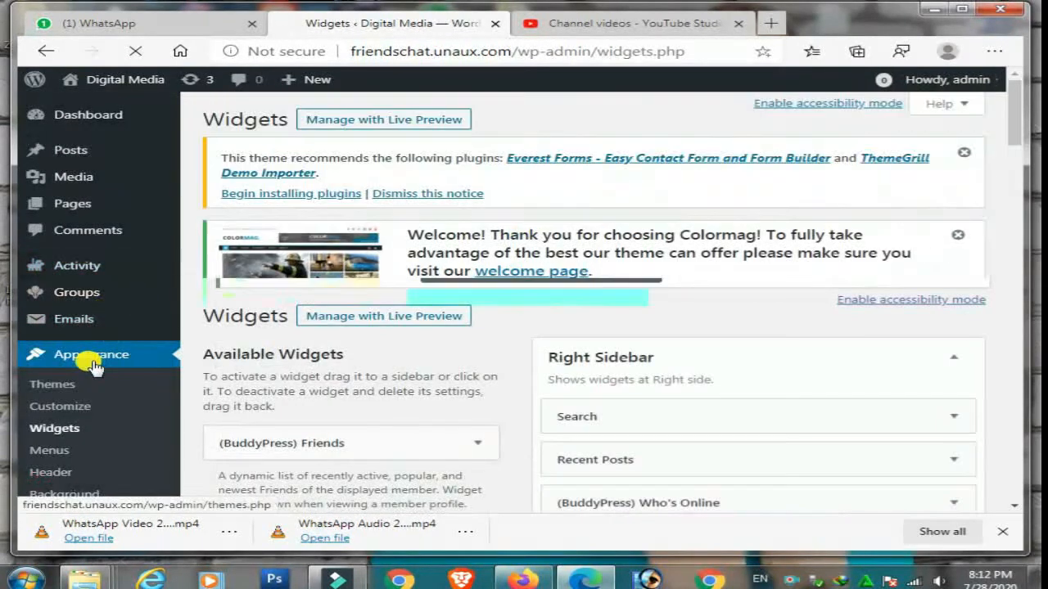
scroll(400, 334, down, 3)
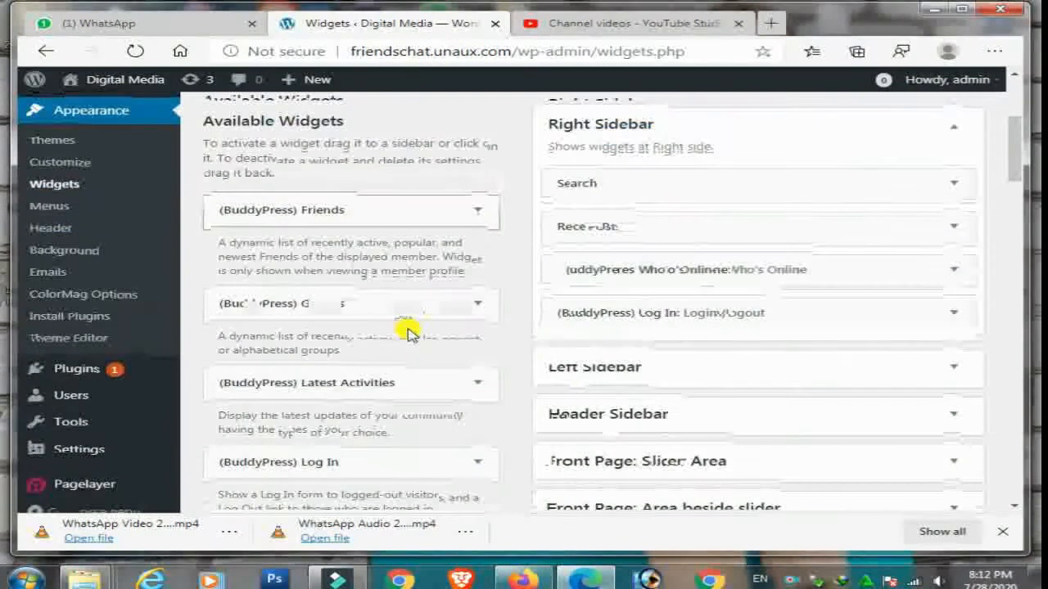
drag(311, 198, 645, 335)
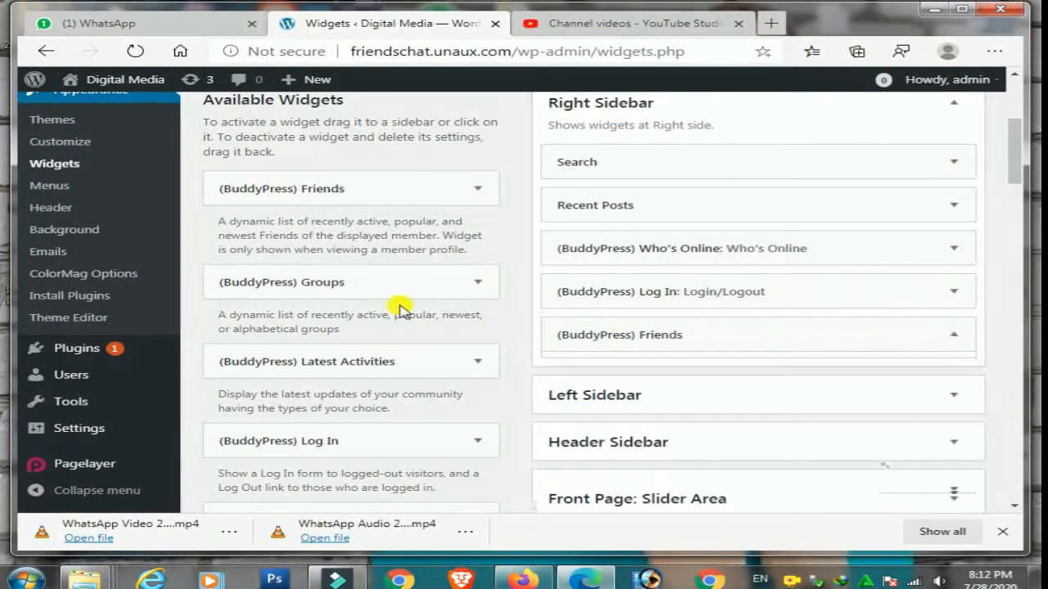
scroll(458, 320, down, 1)
scroll(327, 371, down, 1)
drag(316, 391, 644, 368)
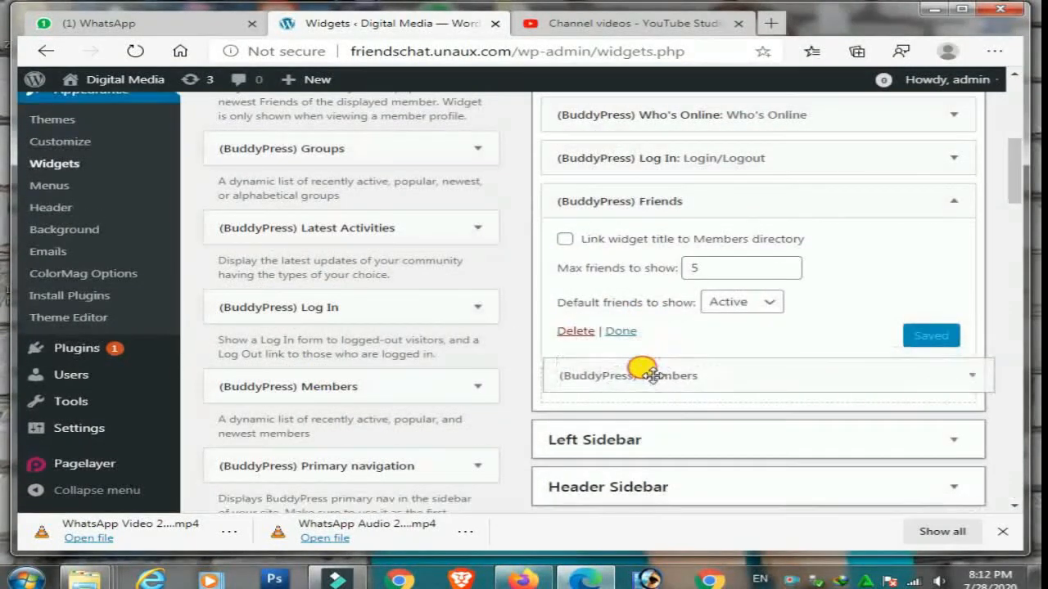
click(622, 331)
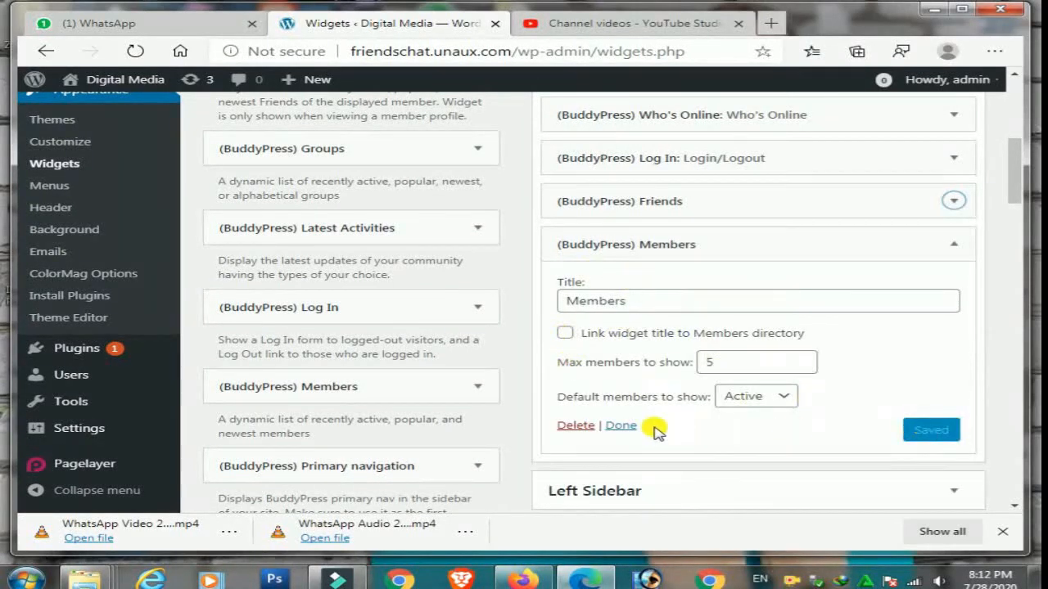
click(620, 429)
Visit the site's front page and examine the Login/Logout and Members widgets in its sidebar.
mouse_move(119, 83)
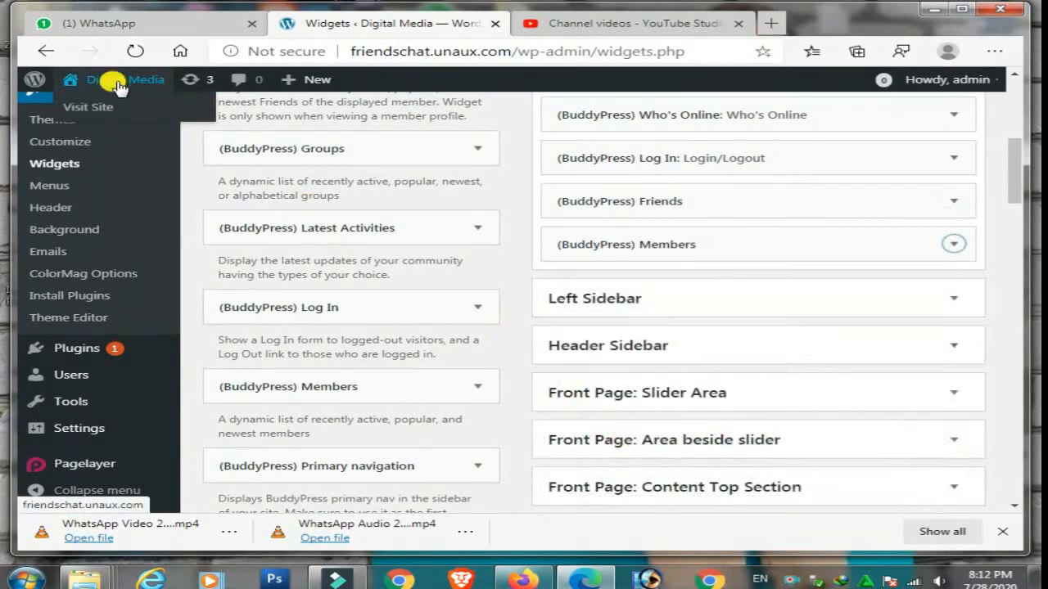
click(98, 109)
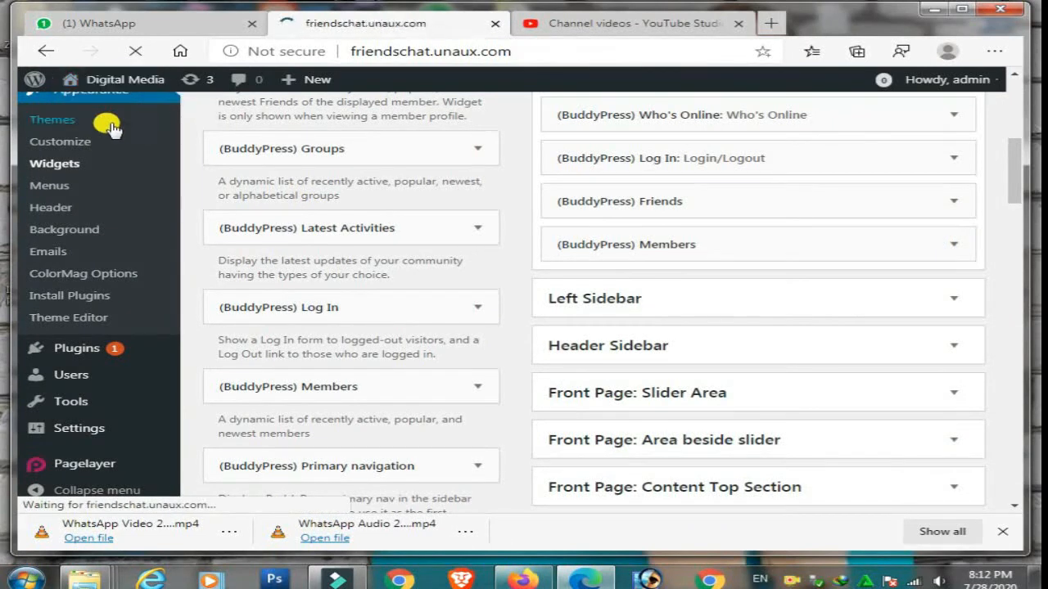
scroll(532, 193, down, 10)
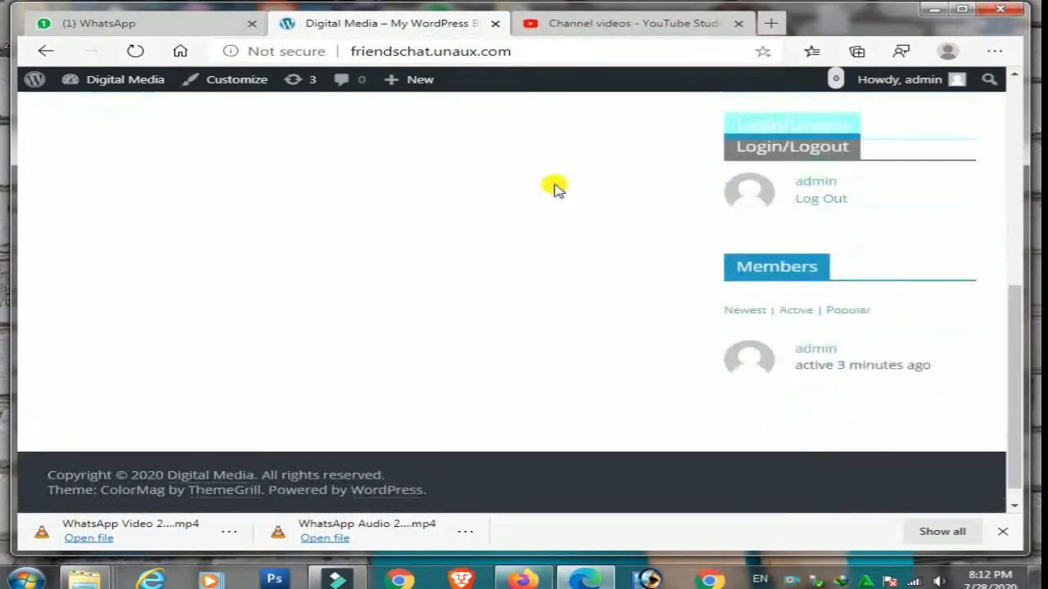
scroll(595, 205, up, 10)
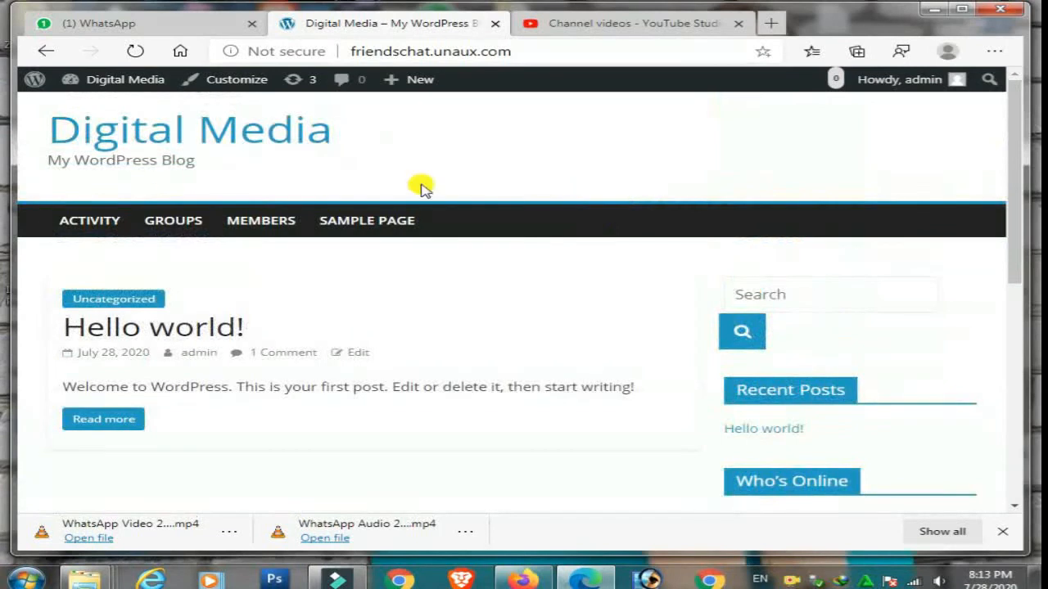
scroll(664, 231, down, 10)
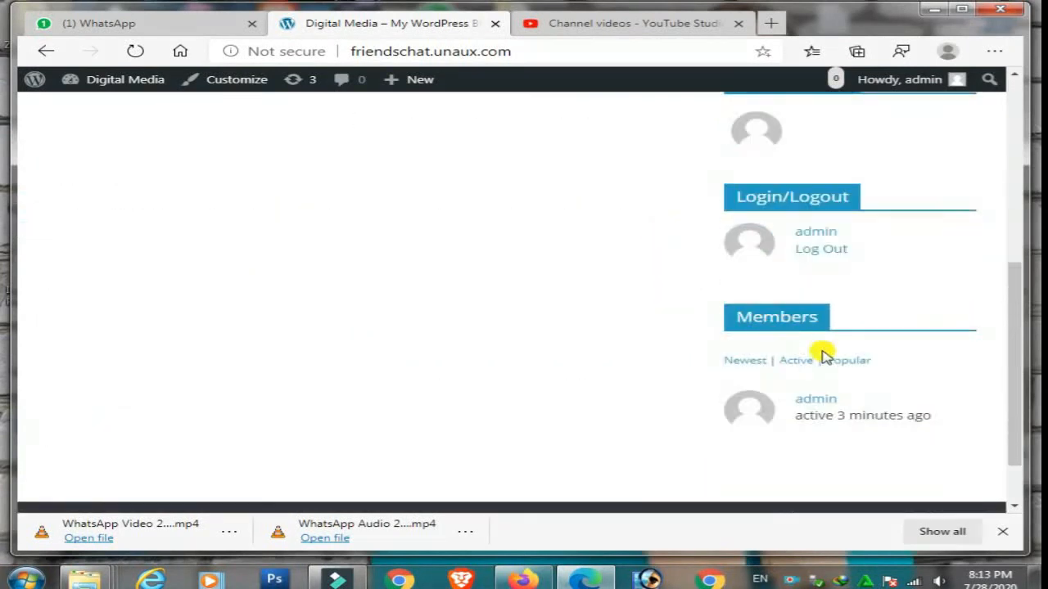
scroll(775, 231, up, 10)
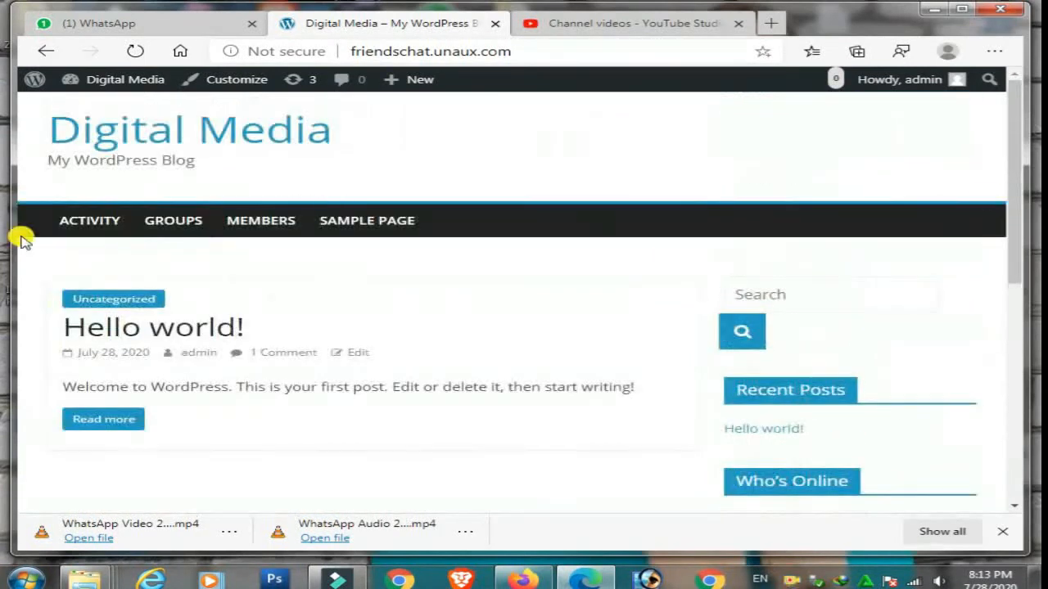
Open profile editing for the admin account and upload the "piture" image from the Desktop as the profile photo.
mouse_move(956, 85)
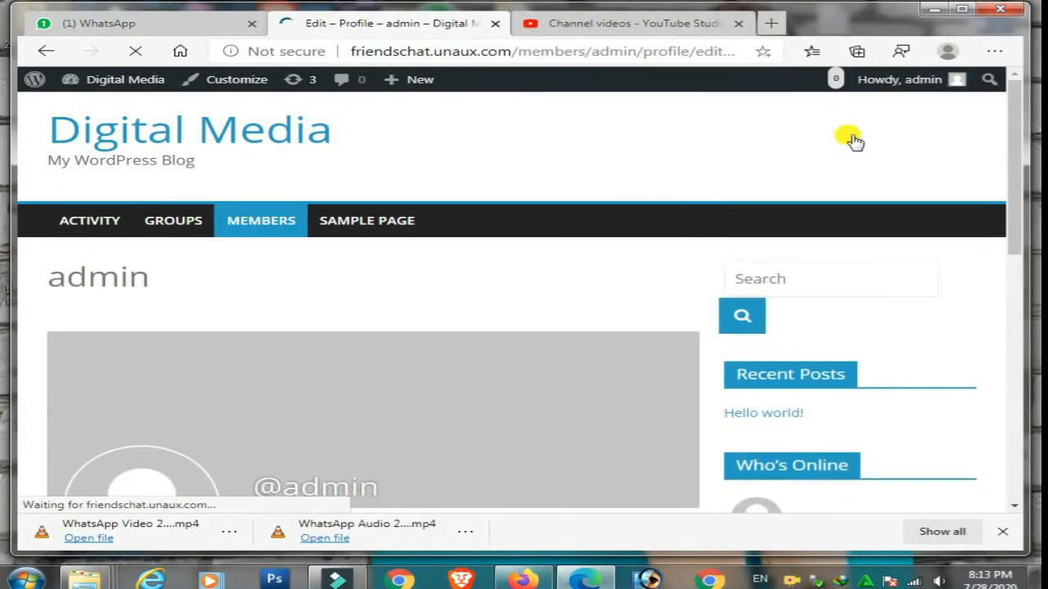
scroll(439, 273, down, 3)
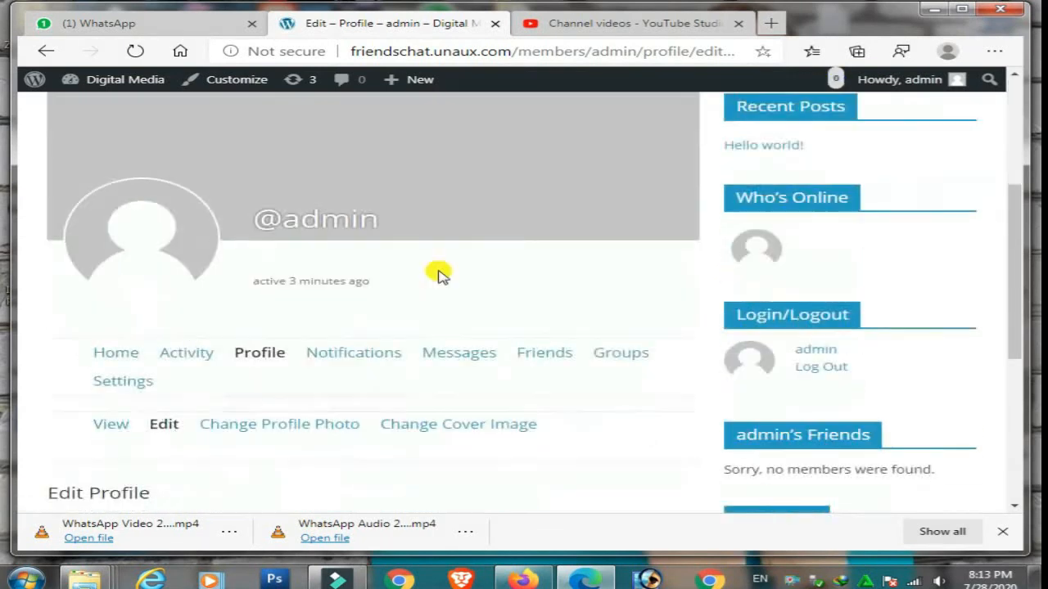
click(256, 428)
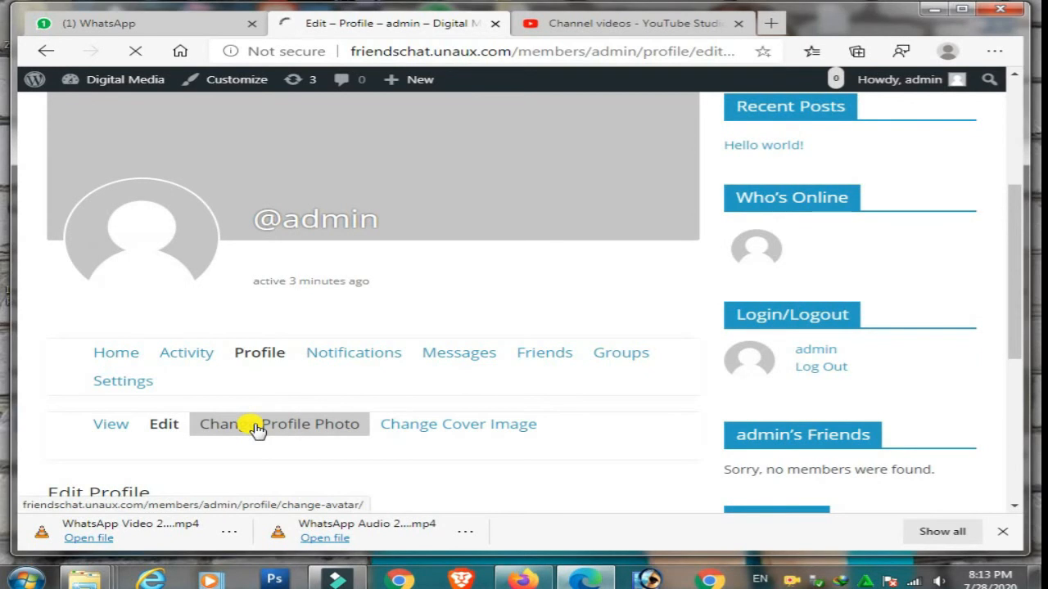
scroll(325, 280, down, 5)
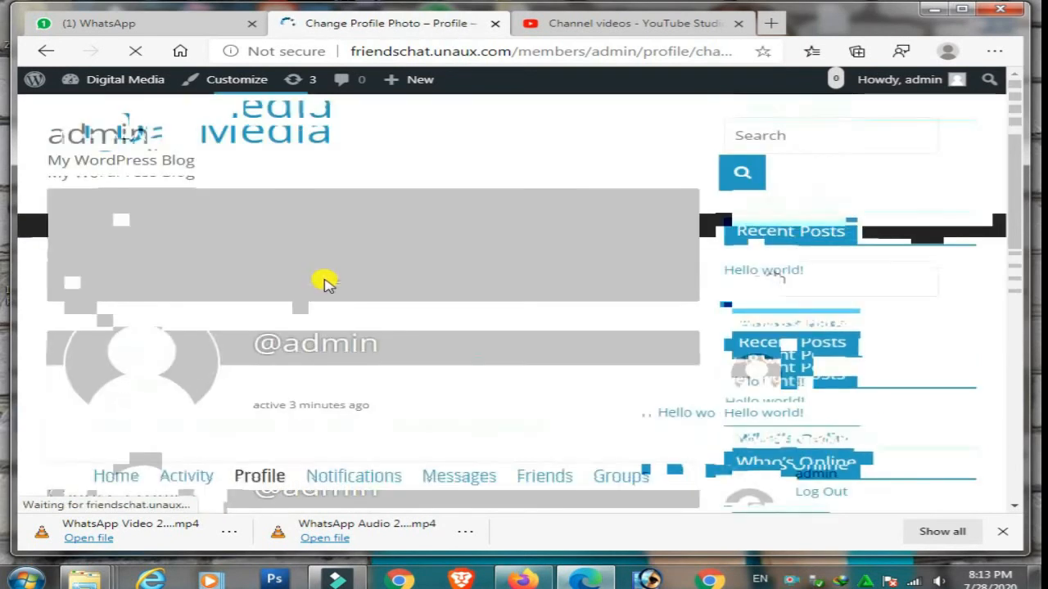
scroll(245, 412, down, 2)
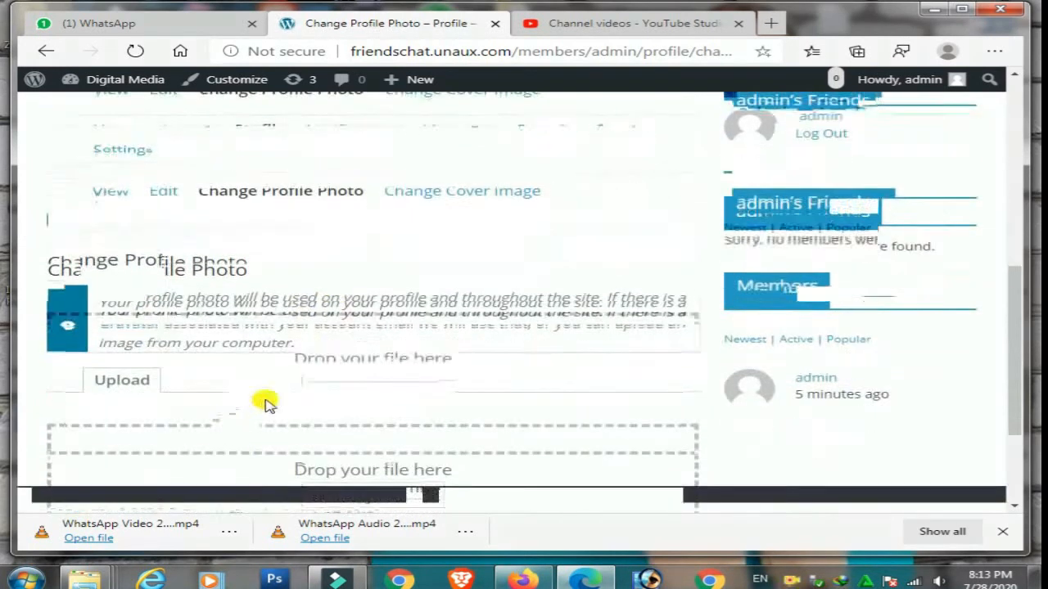
click(379, 388)
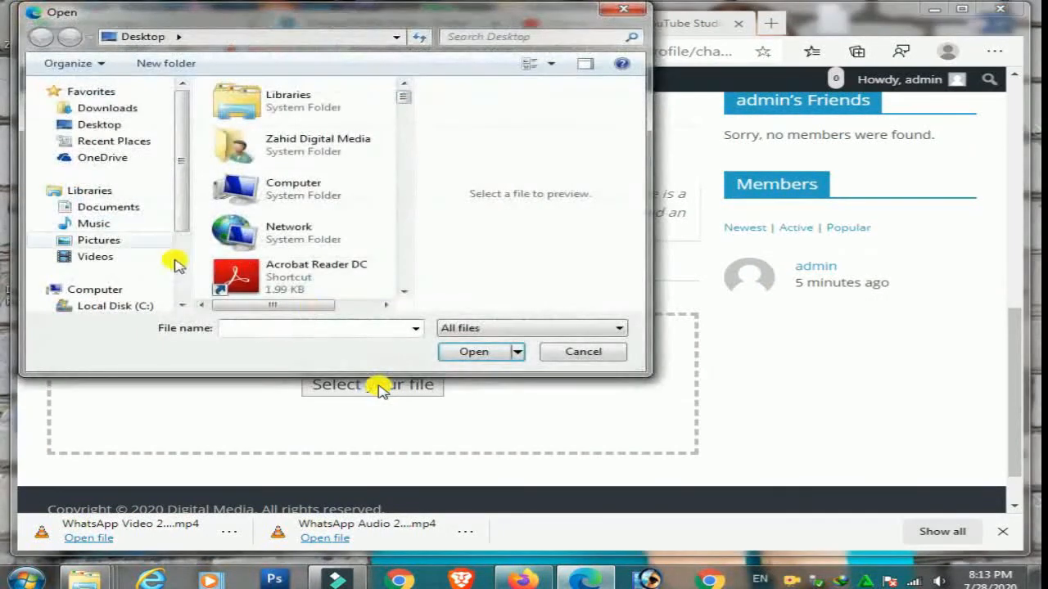
scroll(402, 199, down, 10)
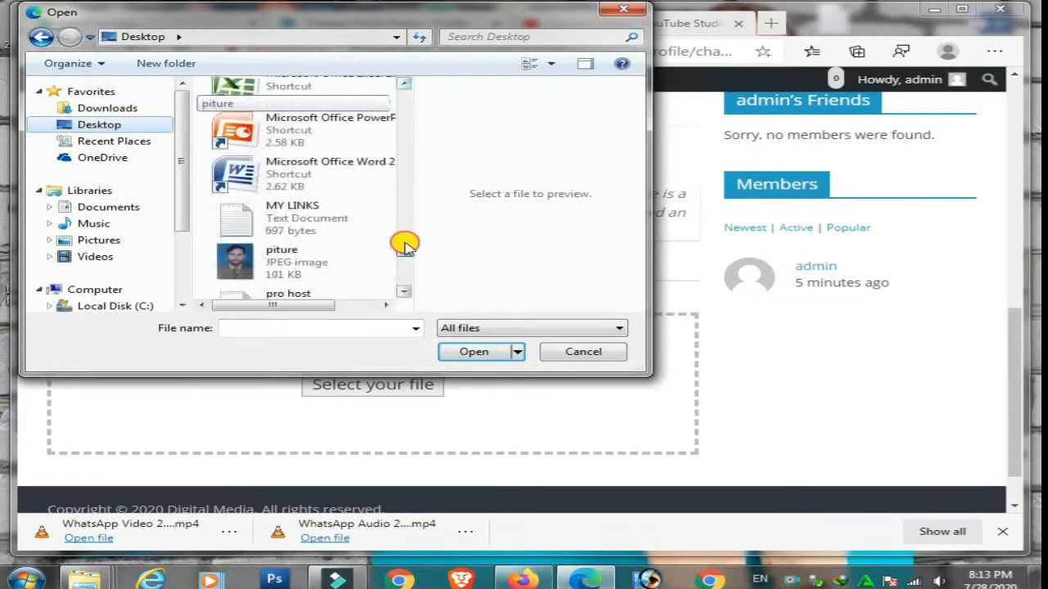
scroll(409, 262, up, 5)
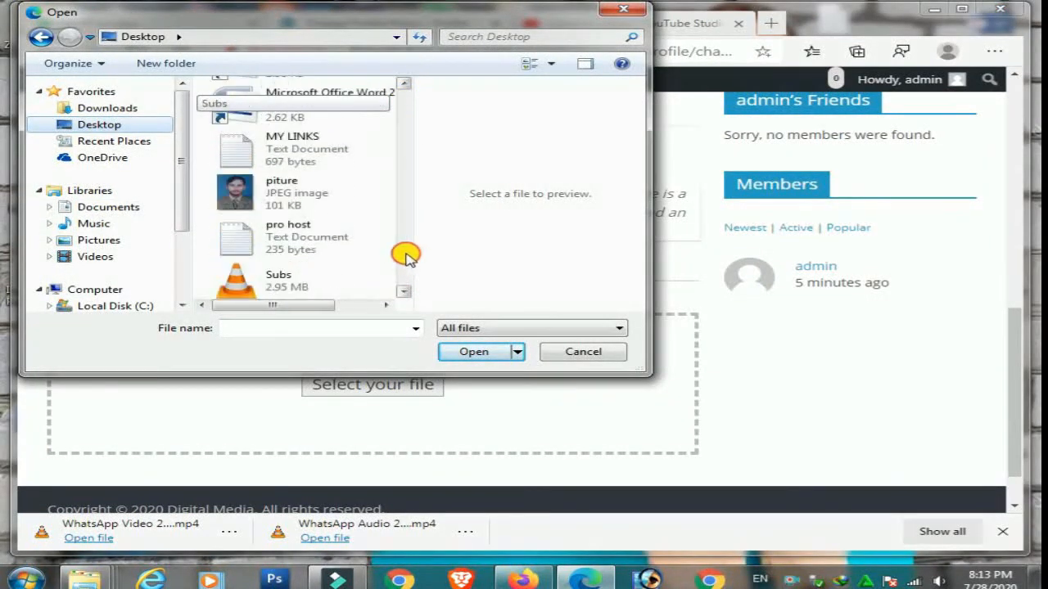
click(278, 199)
click(467, 352)
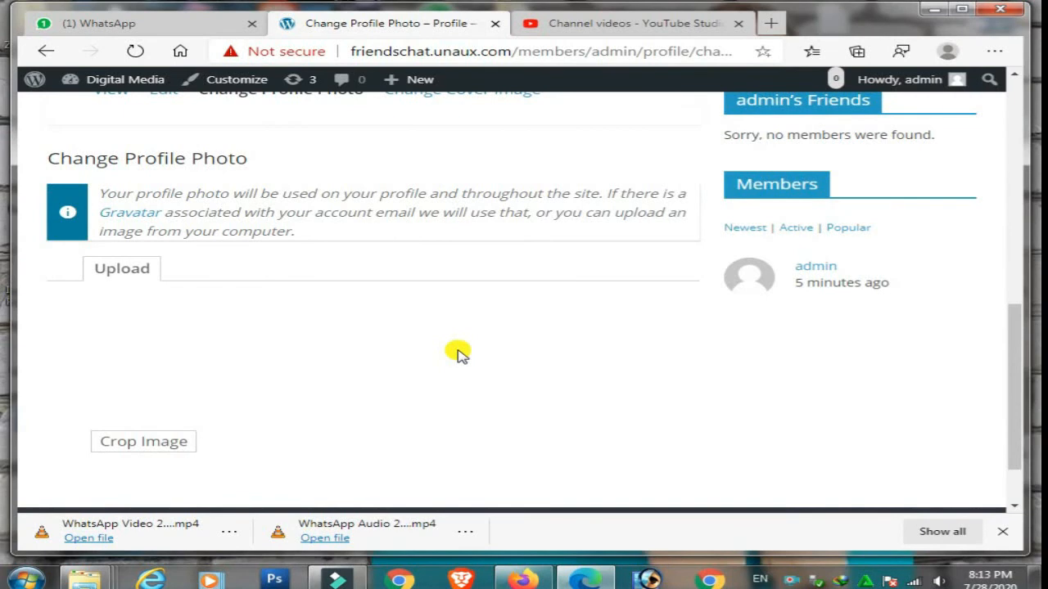
Expand the crop area to the full width of the uploaded profile photo, starting at its upper edge, and crop the image.
scroll(458, 352, down, 1)
scroll(459, 354, down, 1)
drag(143, 307, 63, 164)
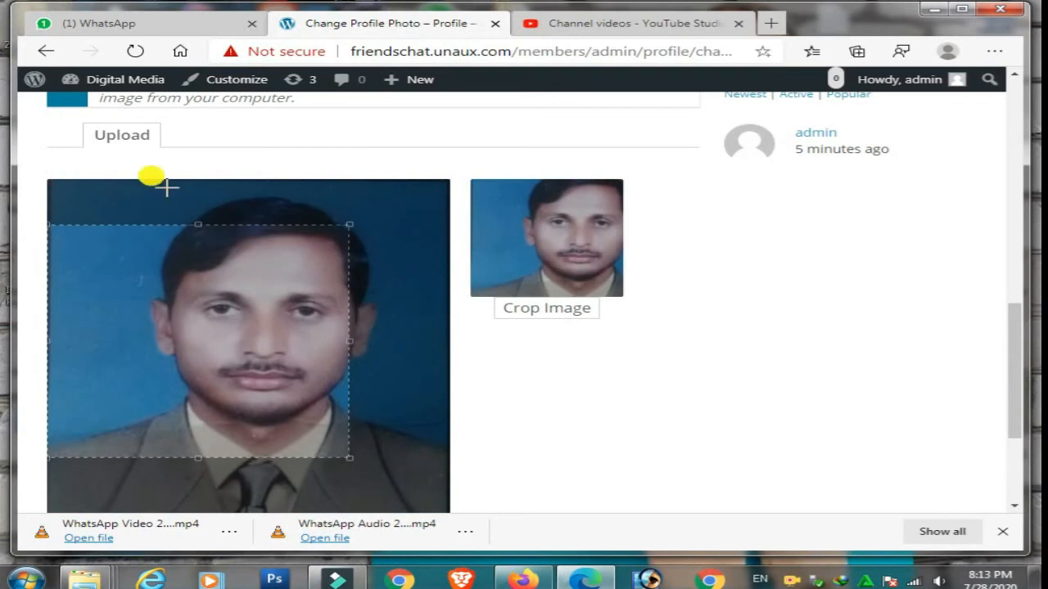
drag(200, 221, 240, 164)
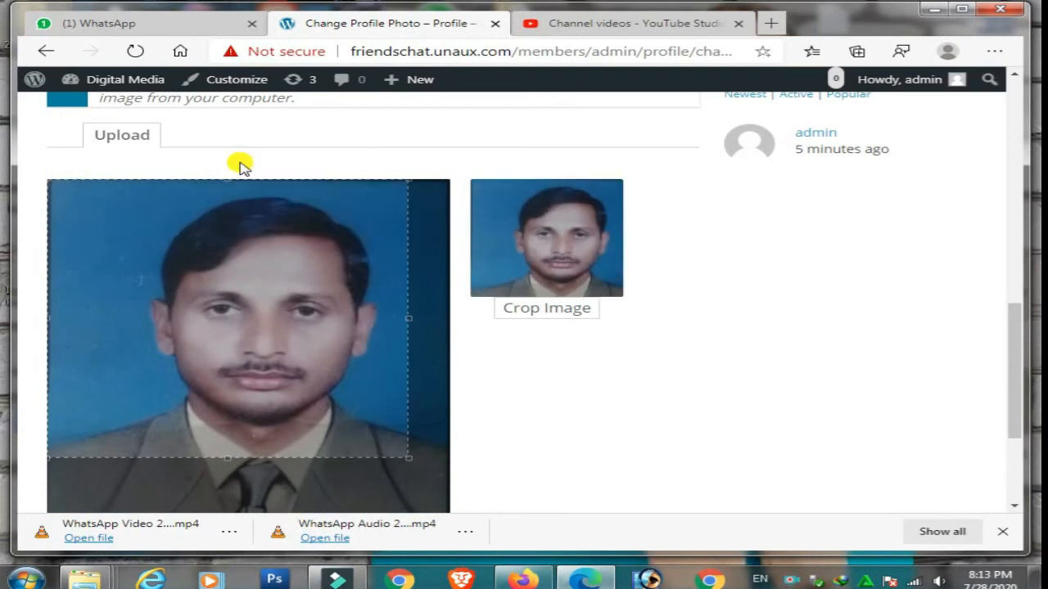
drag(415, 319, 477, 328)
drag(47, 181, 494, 437)
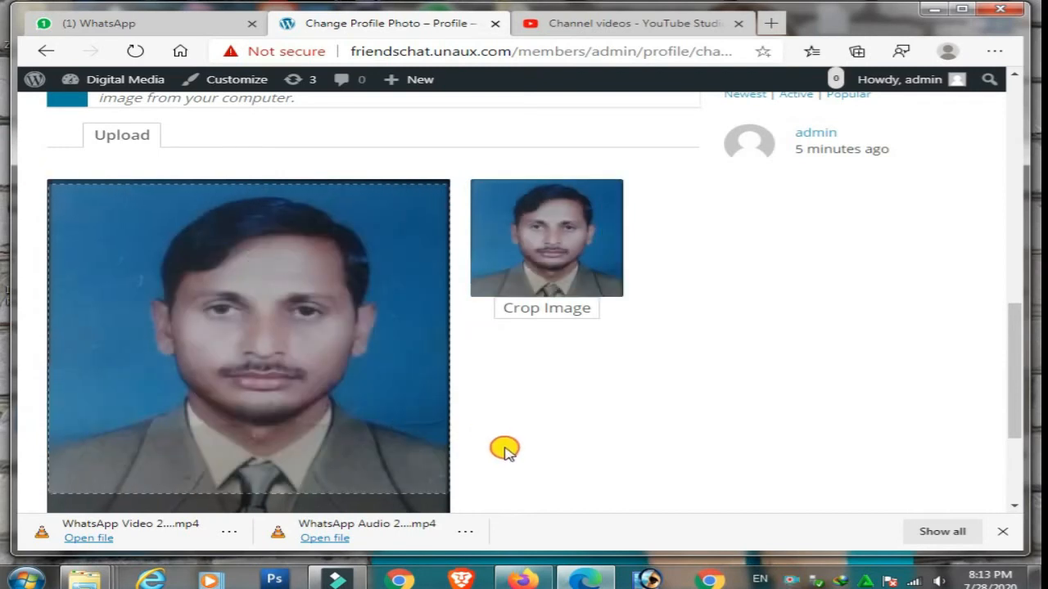
click(561, 310)
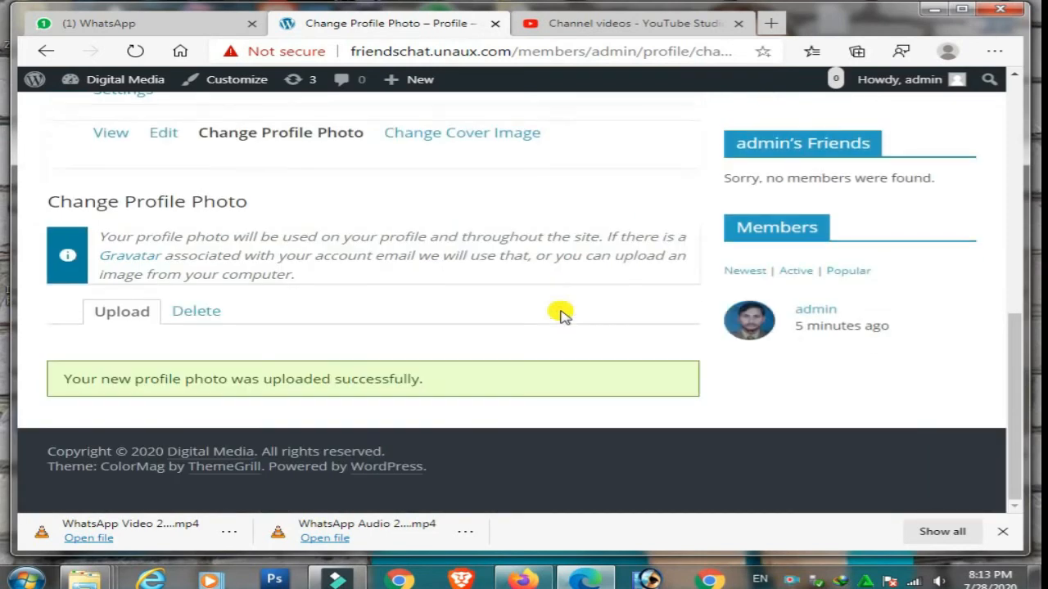
Check the new photo in the profile header and open the profile's Change Cover Image page.
scroll(442, 294, up, 1)
scroll(434, 290, up, 3)
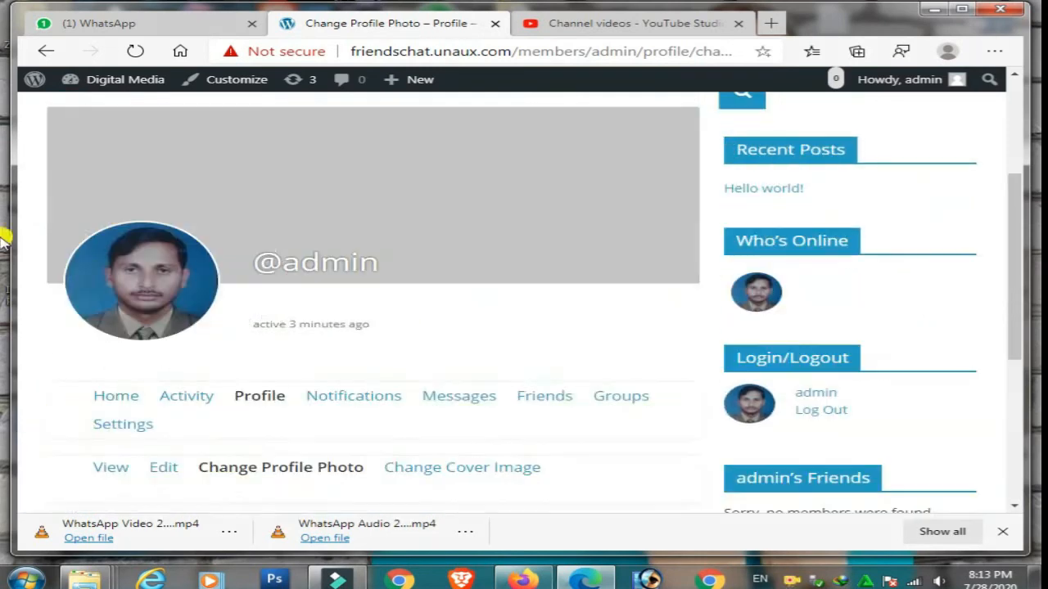
click(471, 465)
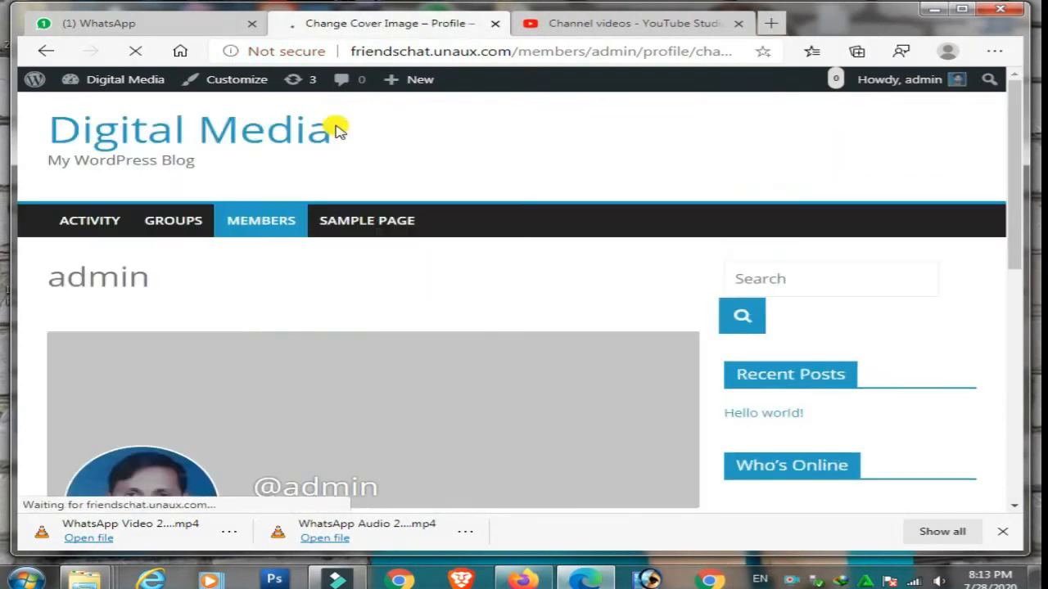
scroll(434, 298, down, 4)
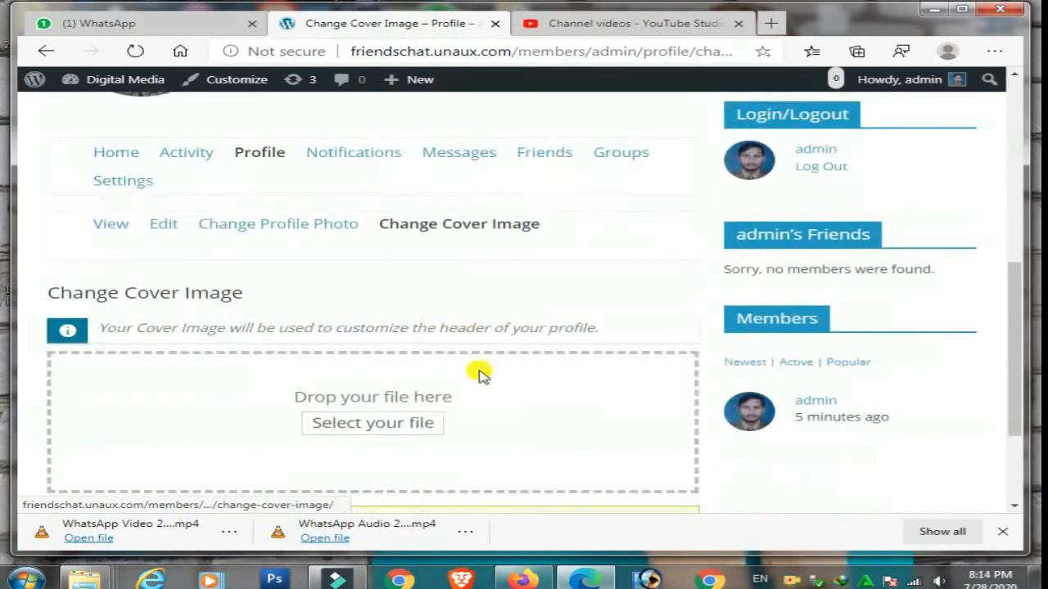
Upload the "maxresdefault" image from the Desktop as the profile's cover image.
click(385, 424)
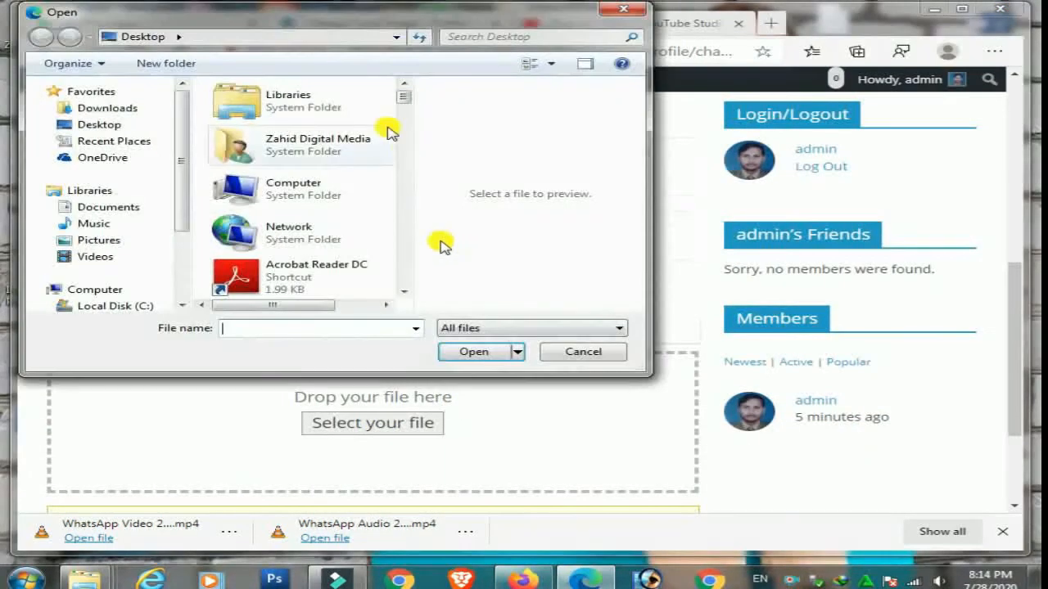
click(115, 128)
drag(398, 93, 390, 249)
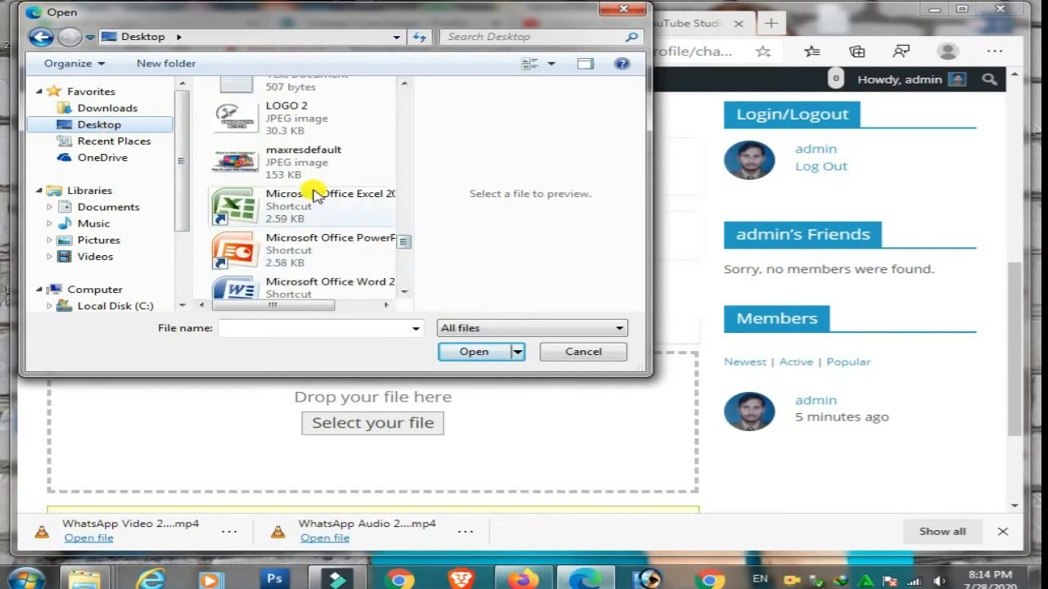
click(244, 154)
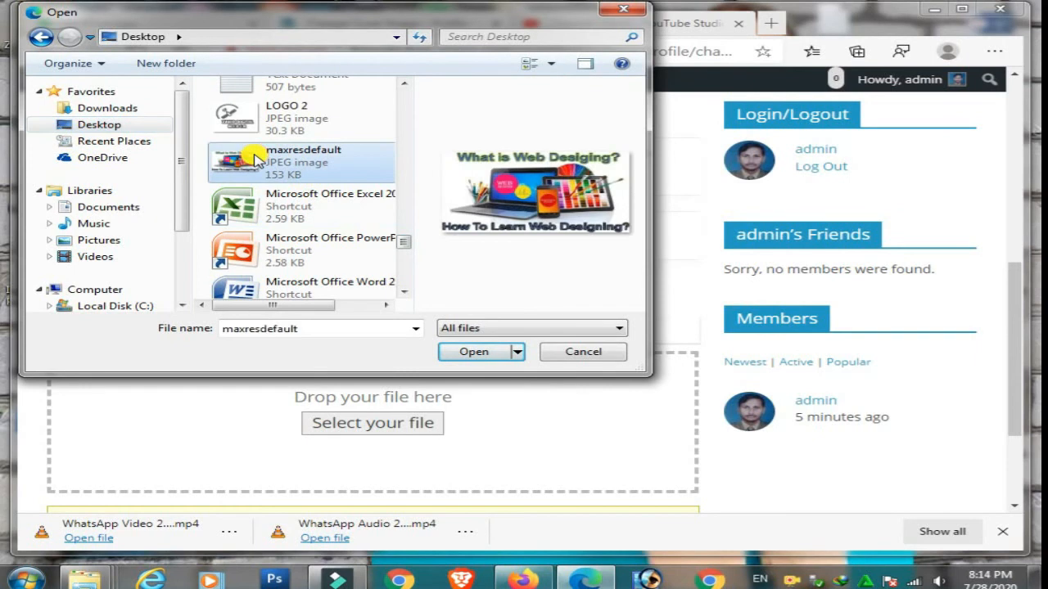
click(473, 351)
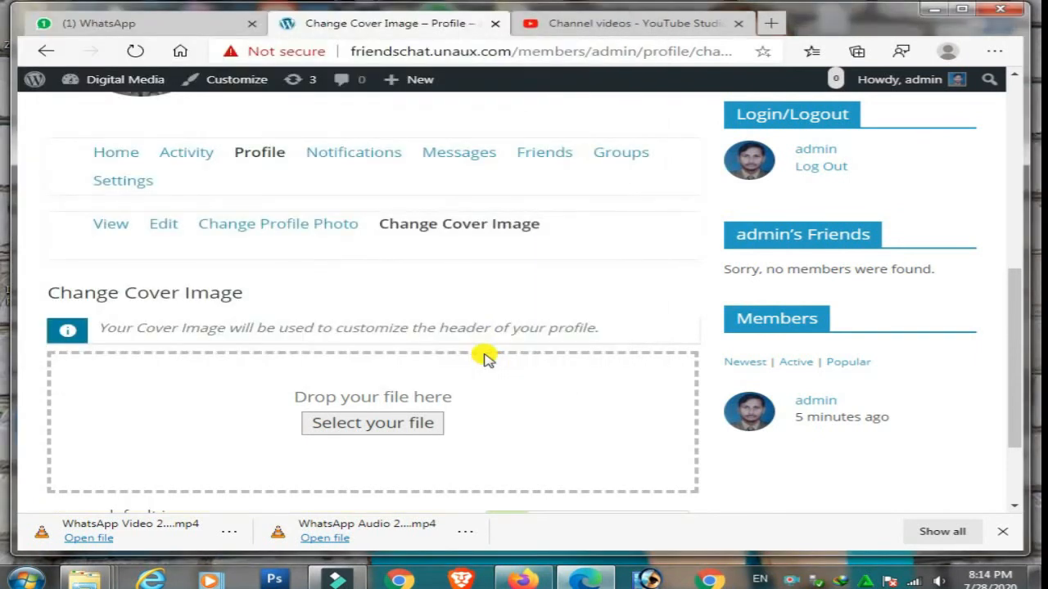
scroll(483, 357, down, 1)
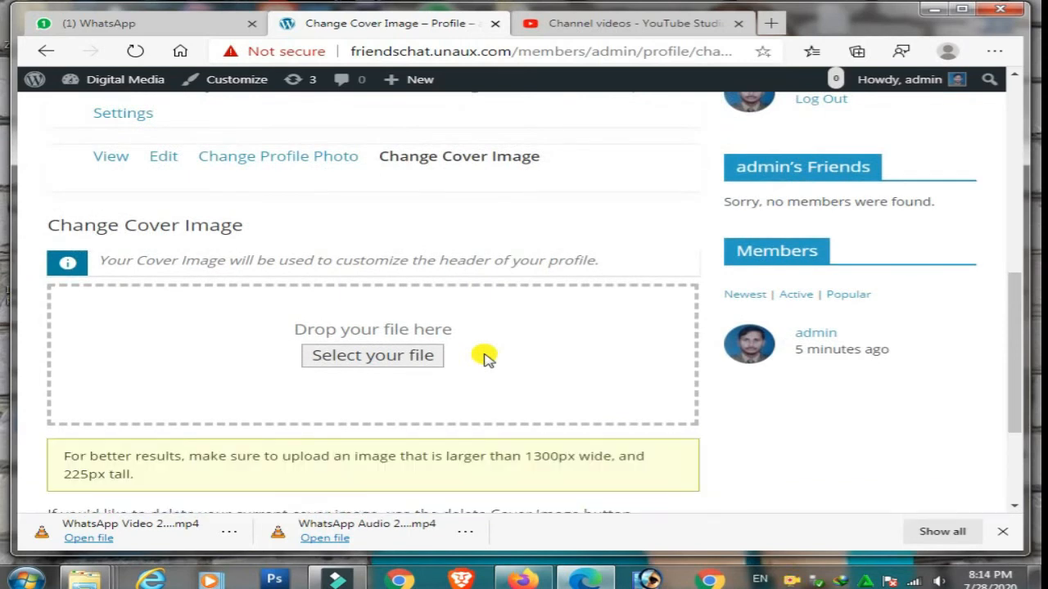
Upload the "you" image from the Desktop as the profile's cover image.
click(377, 358)
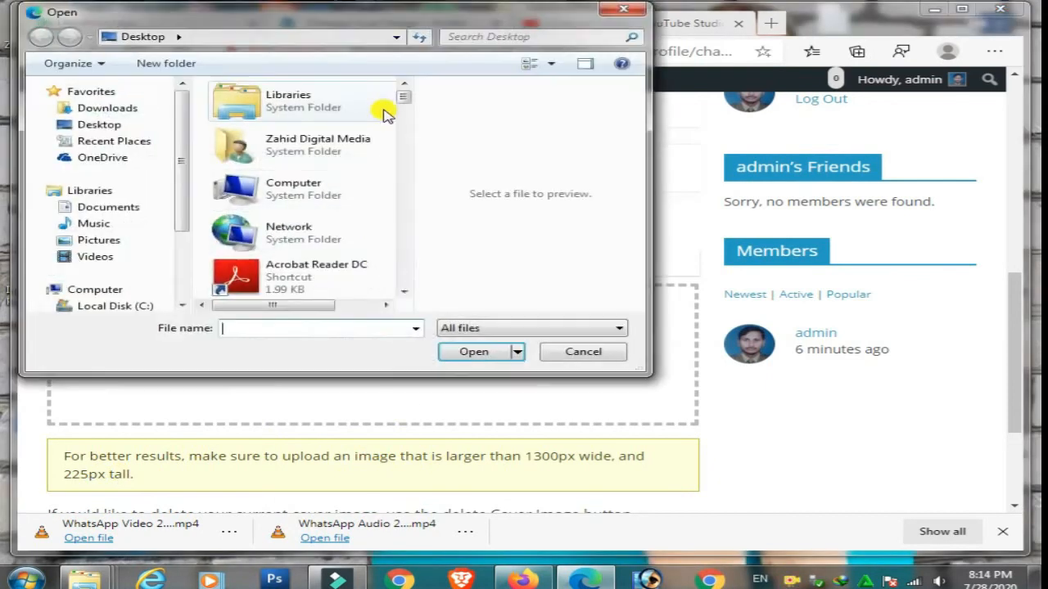
drag(407, 96, 409, 275)
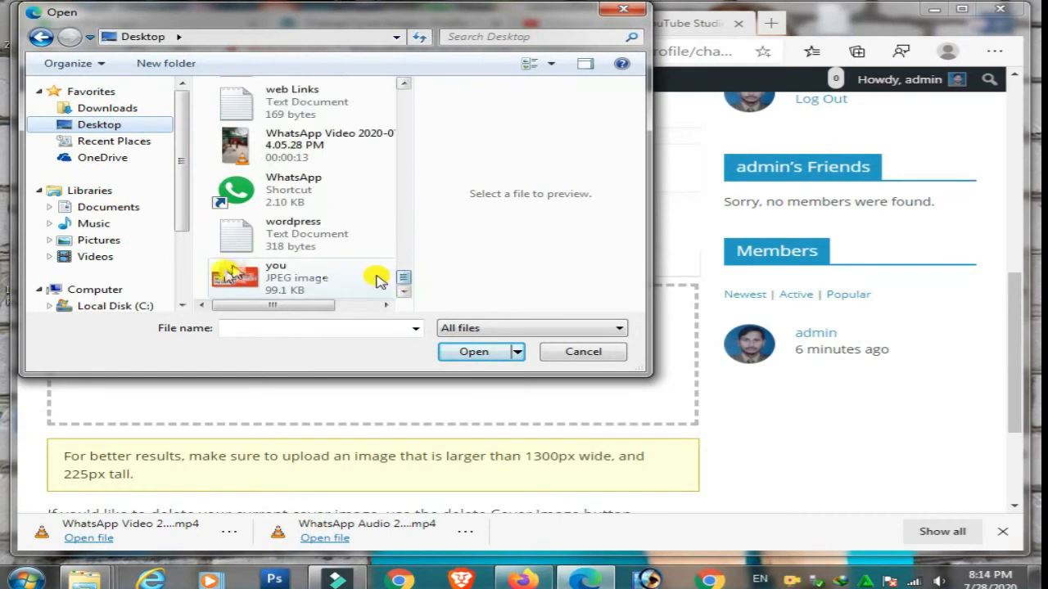
click(379, 280)
click(474, 353)
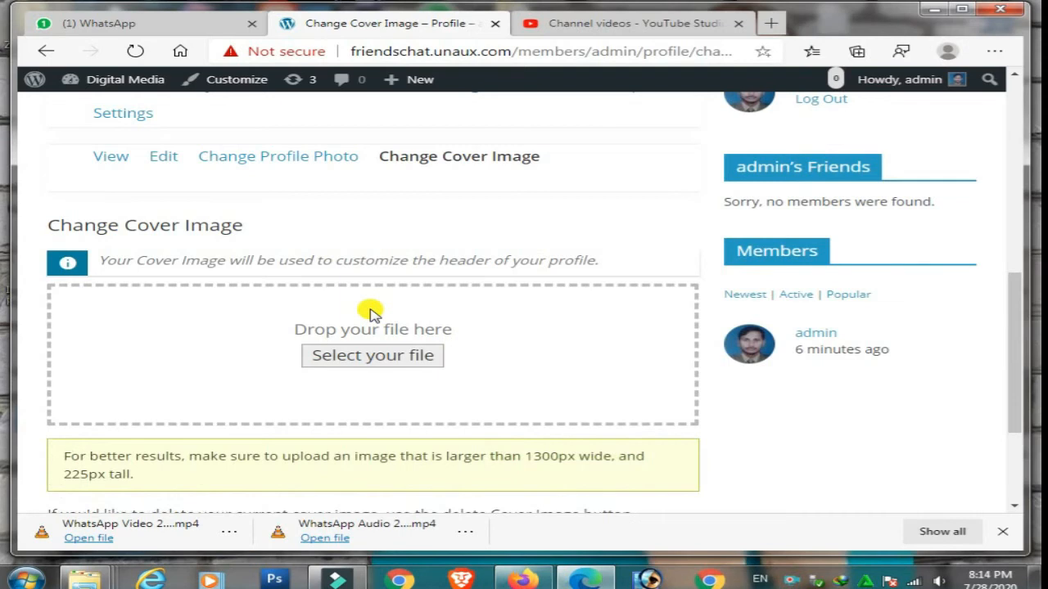
Check the new cover image on the member profile's Home, Activity and Profile pages.
scroll(401, 326, up, 3)
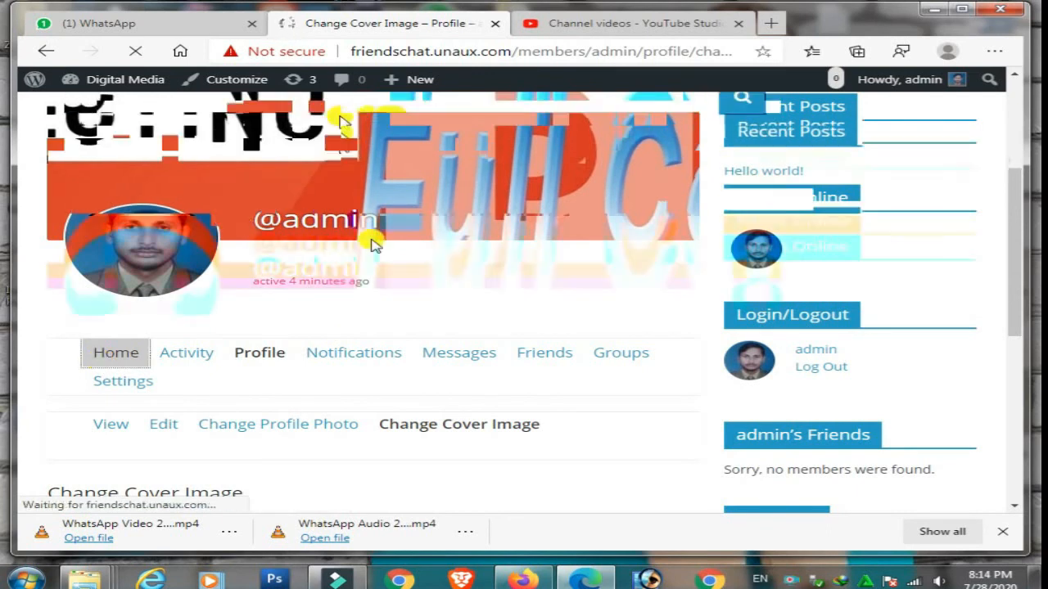
scroll(381, 253, down, 3)
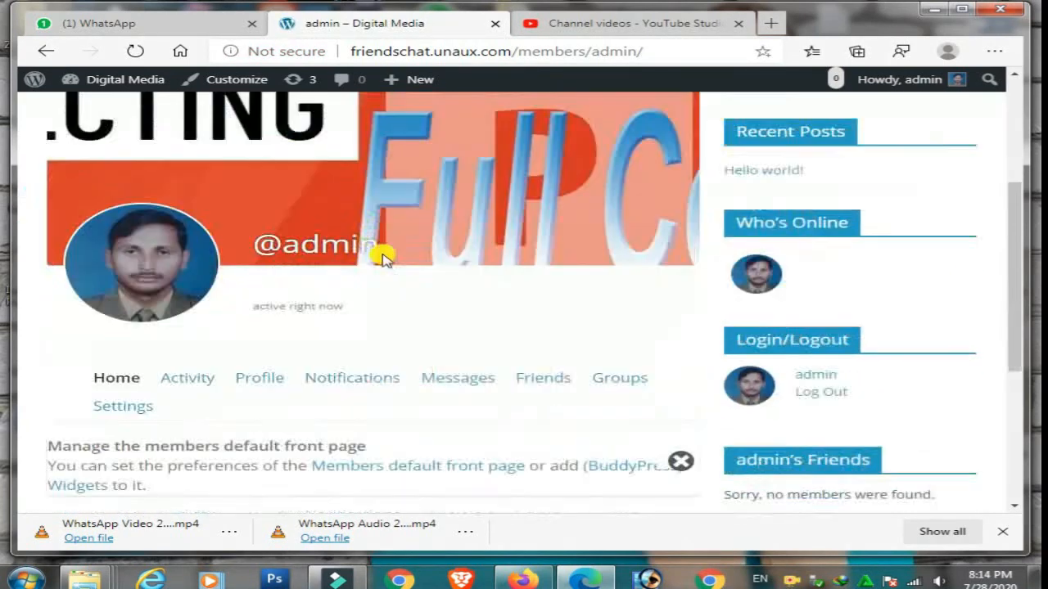
click(205, 360)
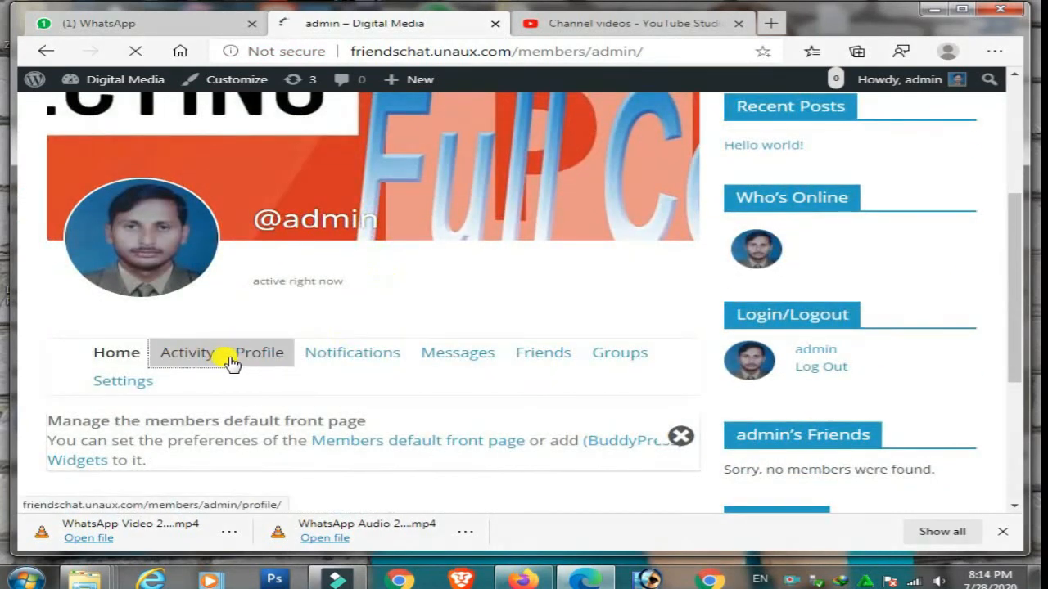
scroll(276, 295, down, 3)
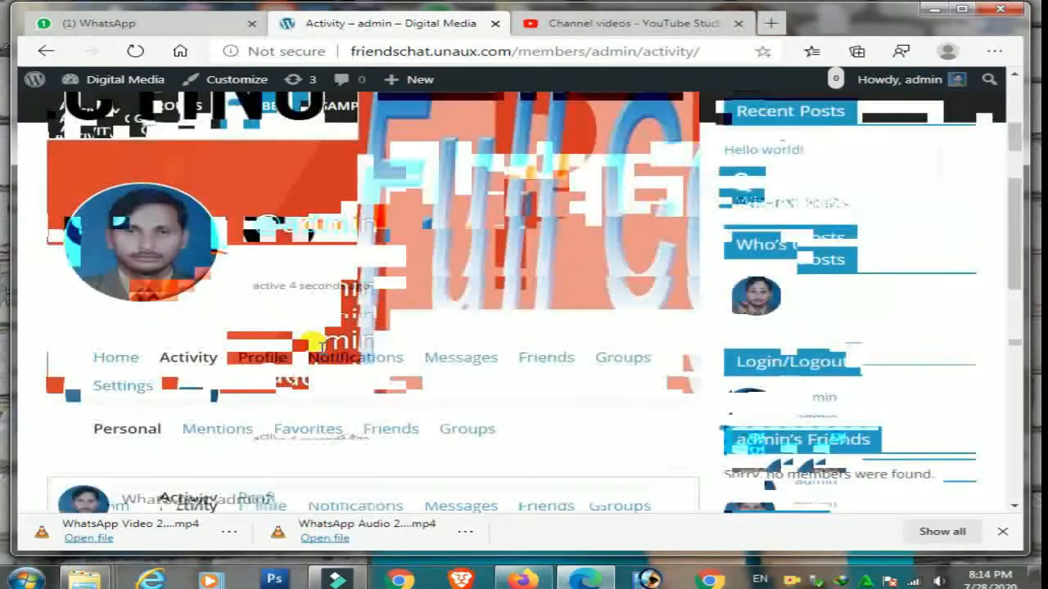
click(278, 358)
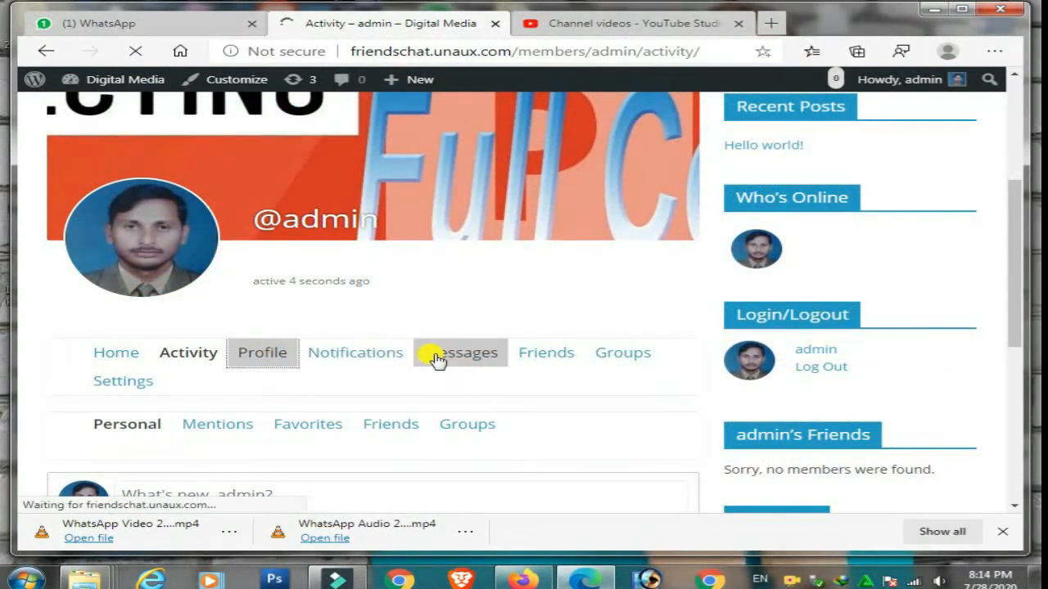
scroll(479, 340, down, 4)
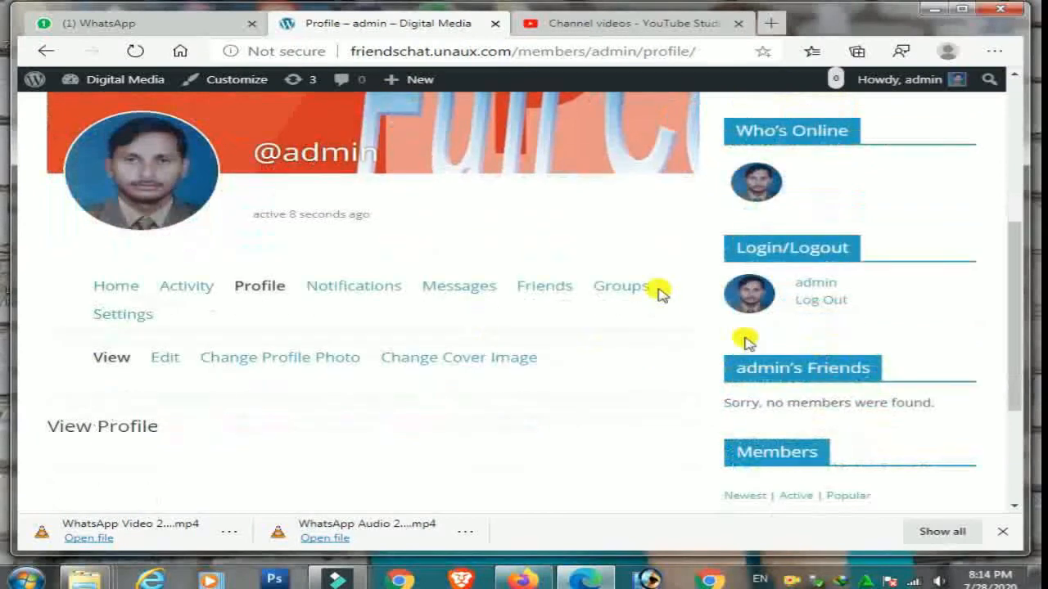
Look through the member profile's Friends and Groups pages.
click(545, 297)
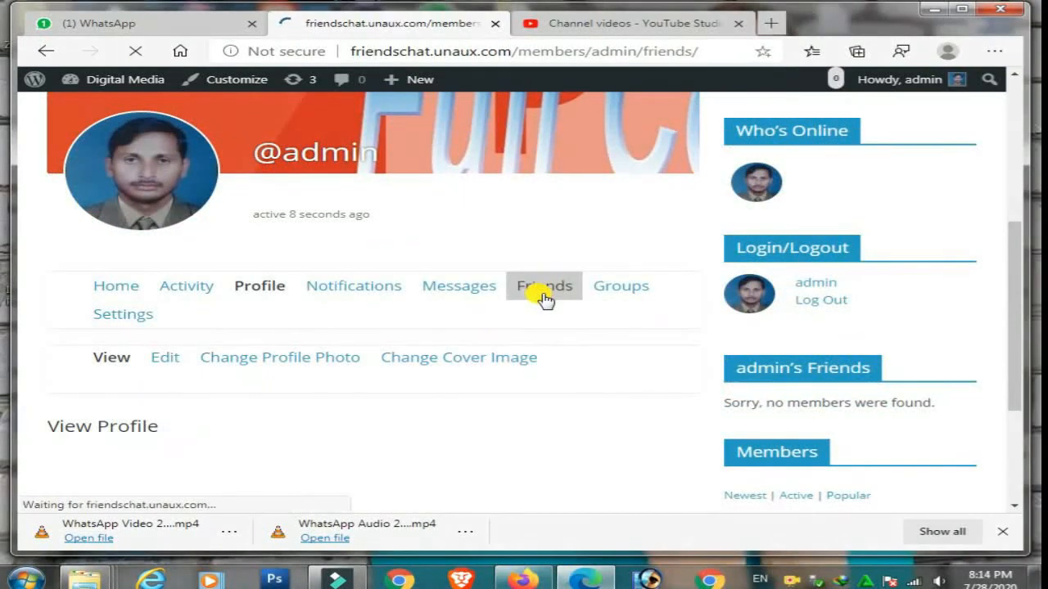
scroll(538, 297, down, 3)
click(630, 357)
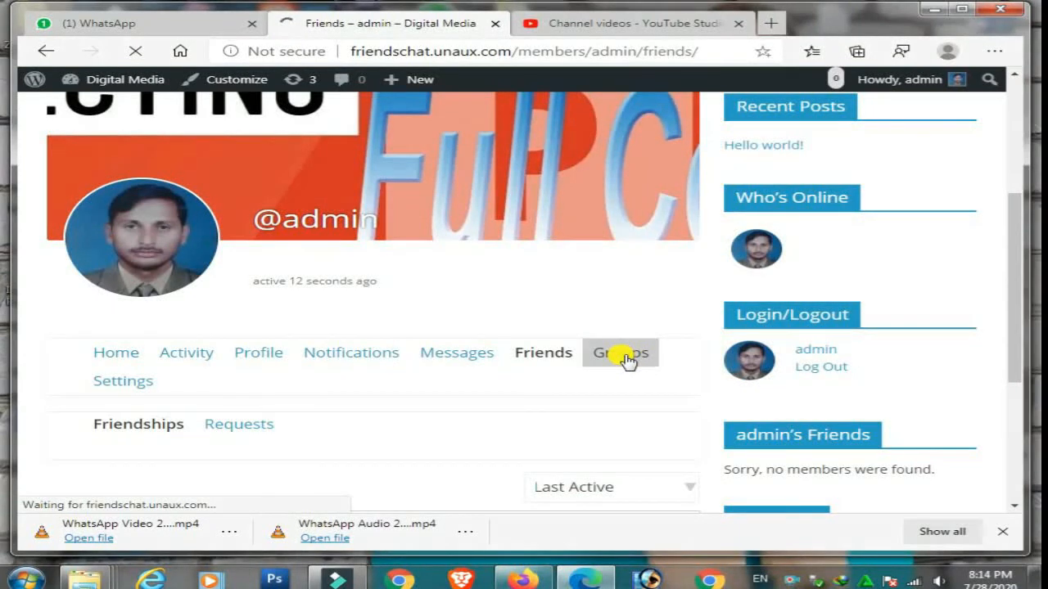
scroll(605, 342, down, 5)
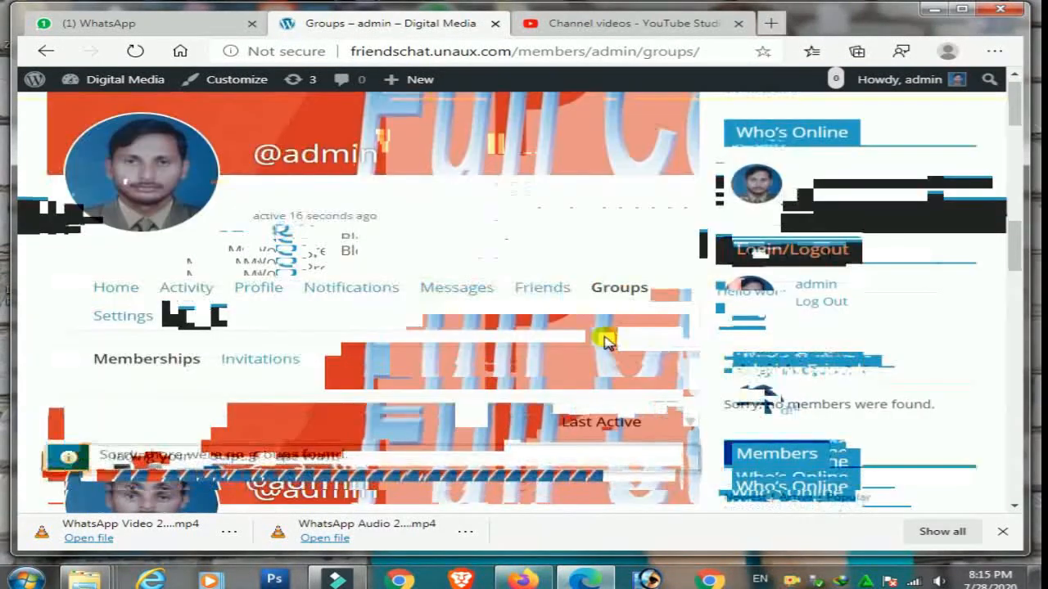
scroll(270, 225, up, 1)
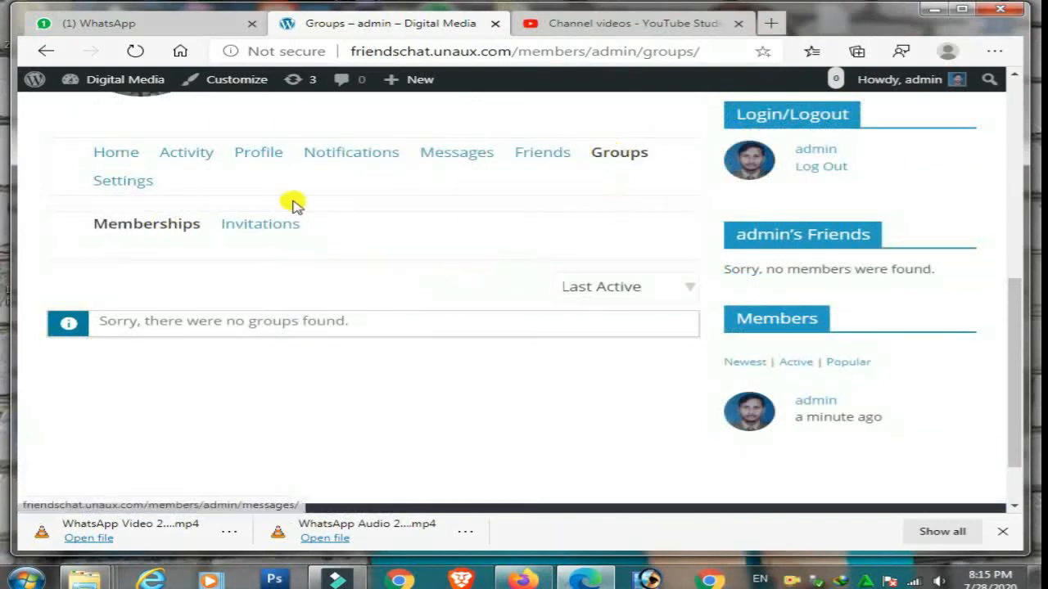
scroll(557, 294, up, 4)
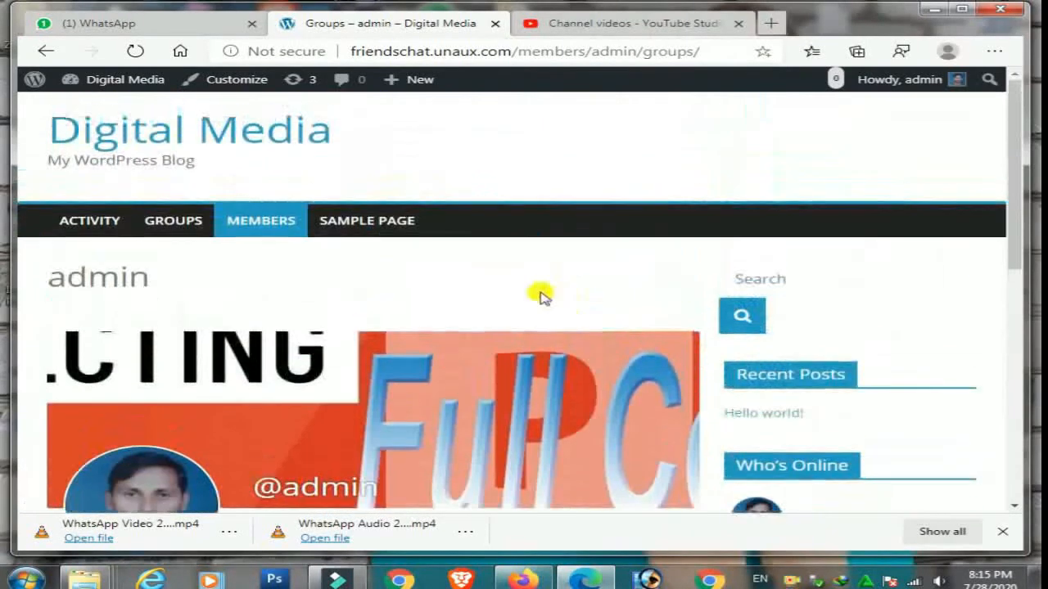
Post the update "Hi Friends" on the site's Activity page.
click(85, 233)
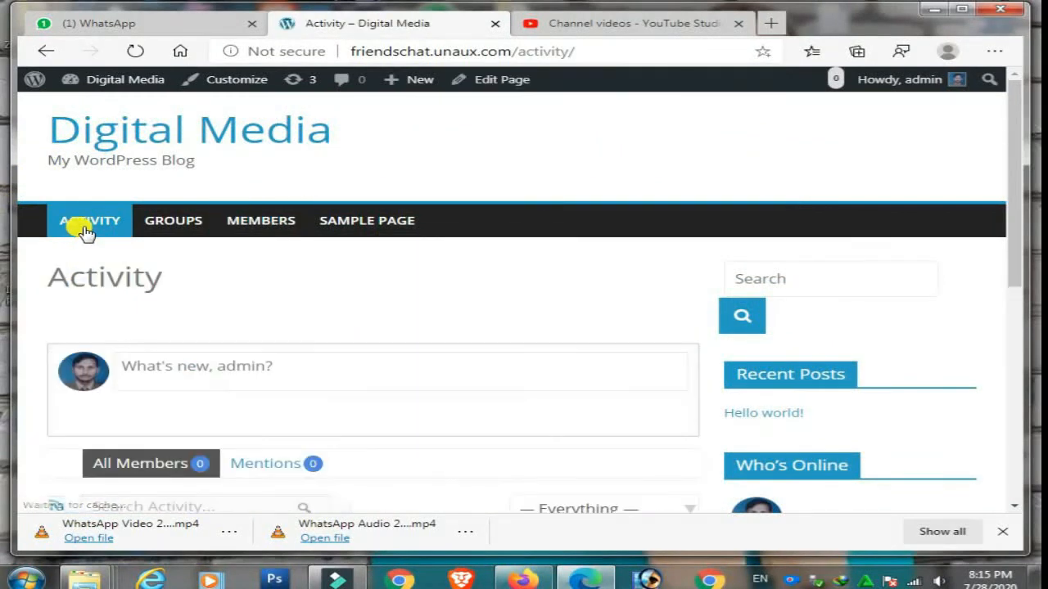
scroll(180, 234, down, 2)
click(208, 244)
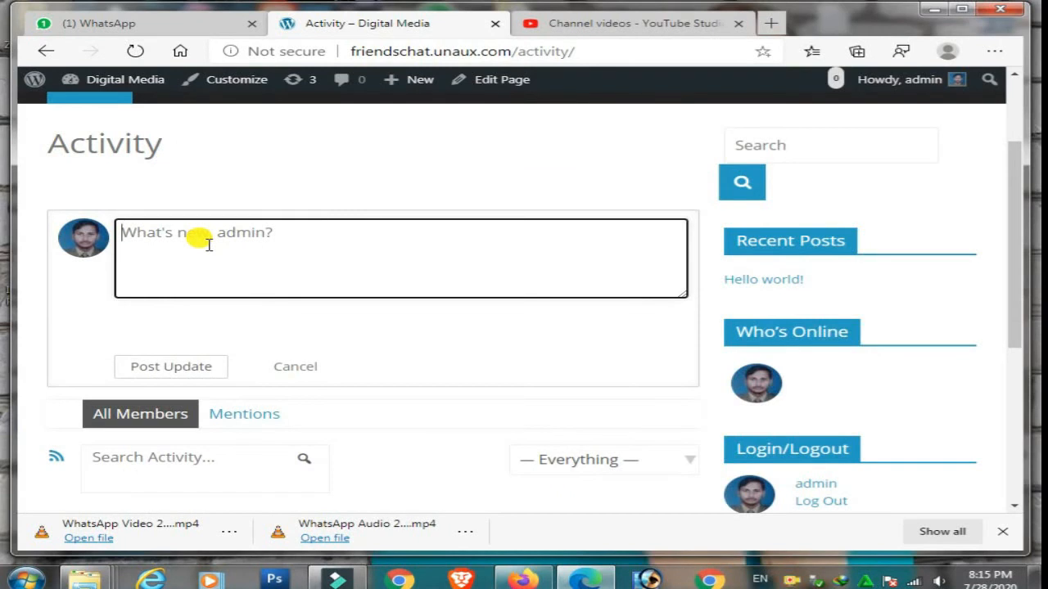
text(Hi Friends)
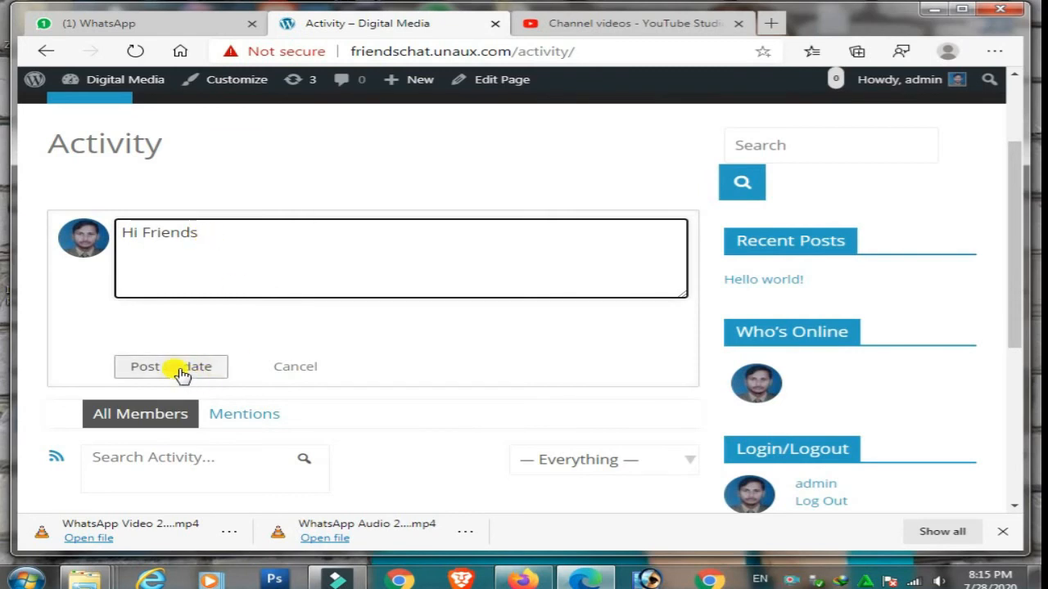
click(180, 370)
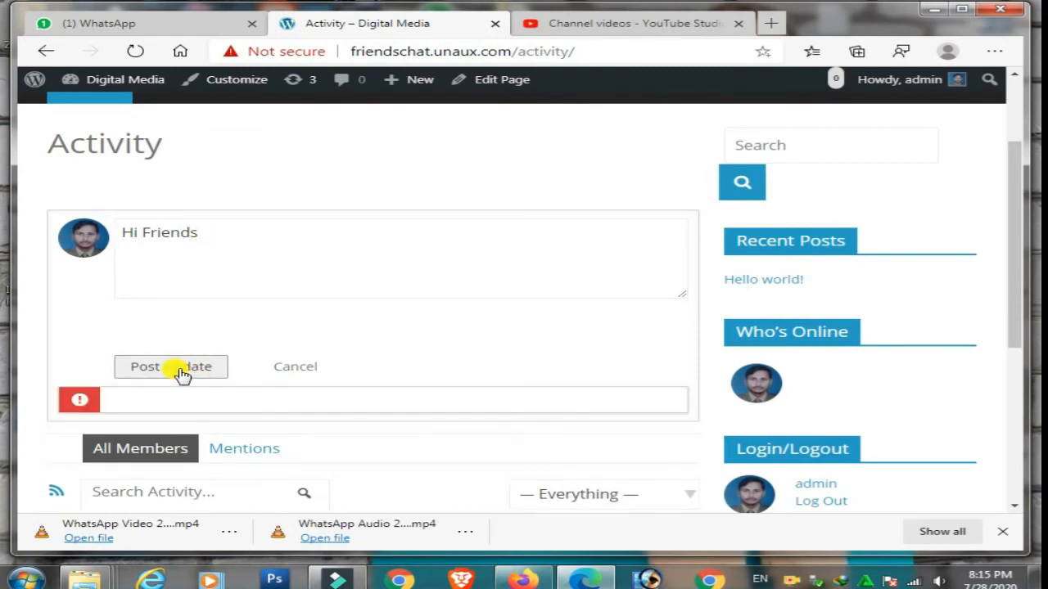
click(157, 370)
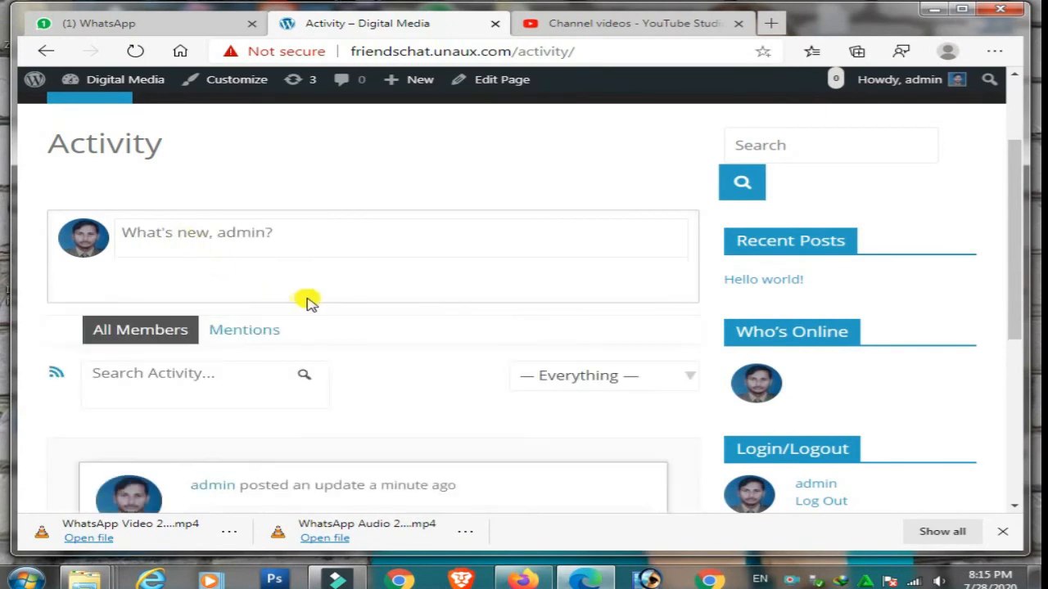
Mark the "Hi Friends" update in the activity stream as a favorite.
scroll(319, 303, down, 3)
scroll(226, 360, down, 2)
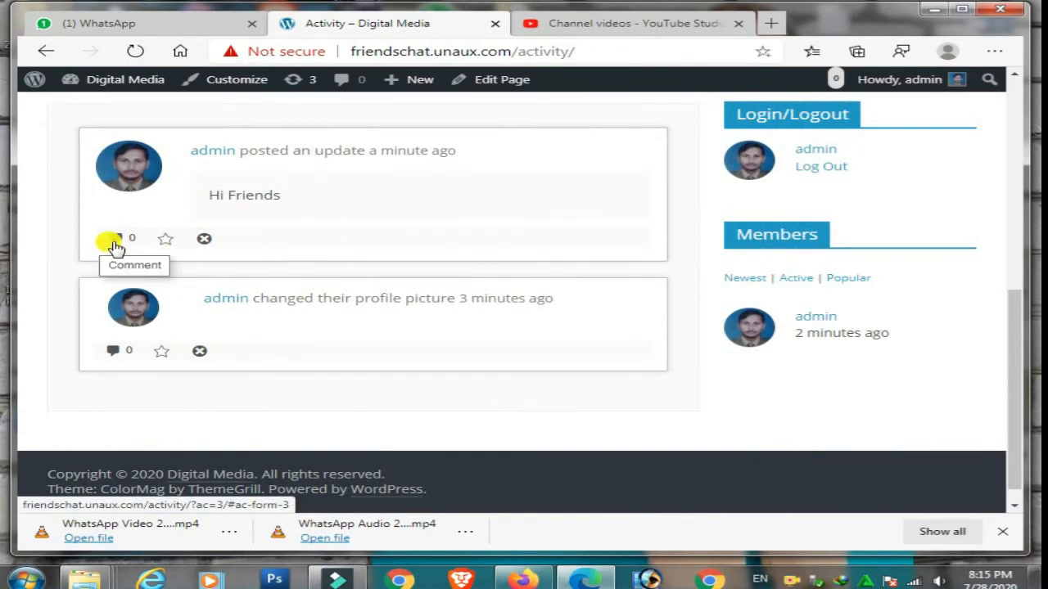
click(162, 245)
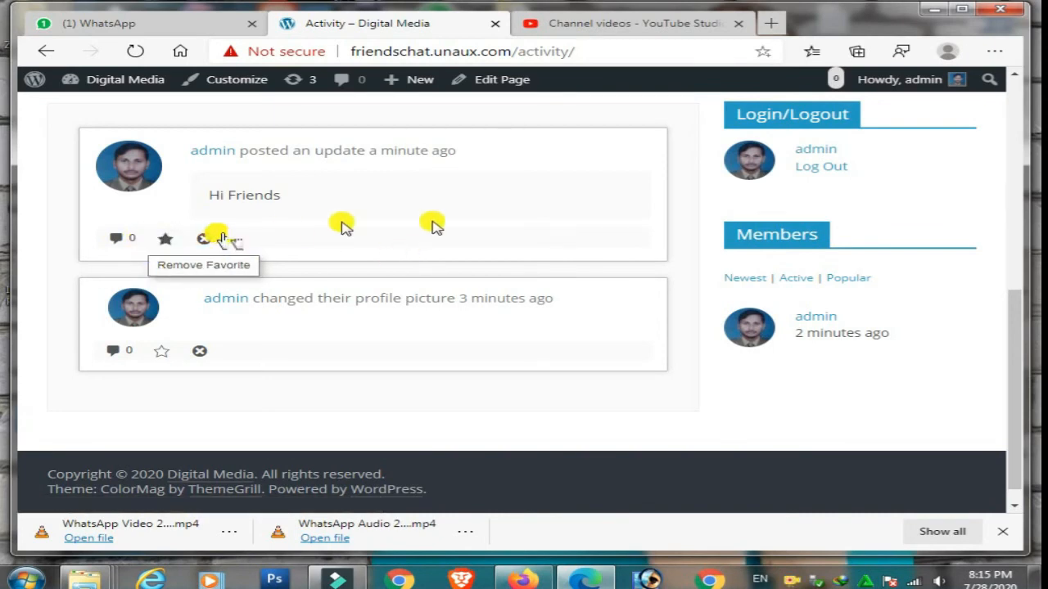
Examine the Activity page's stream views, its activity type filter options and the expanded box for writing an update.
scroll(469, 228, up, 6)
scroll(462, 227, down, 3)
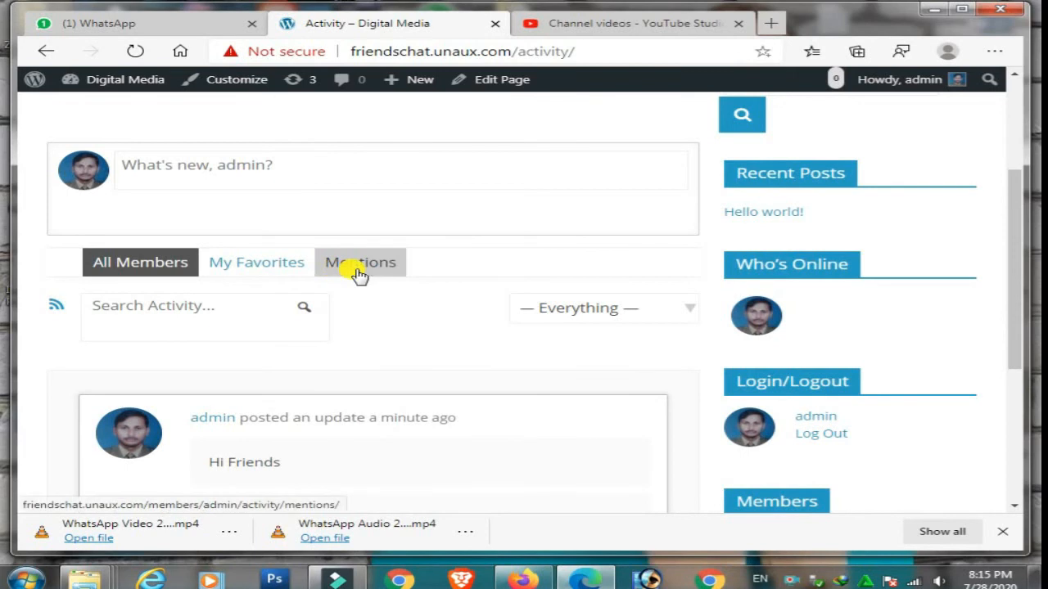
click(692, 317)
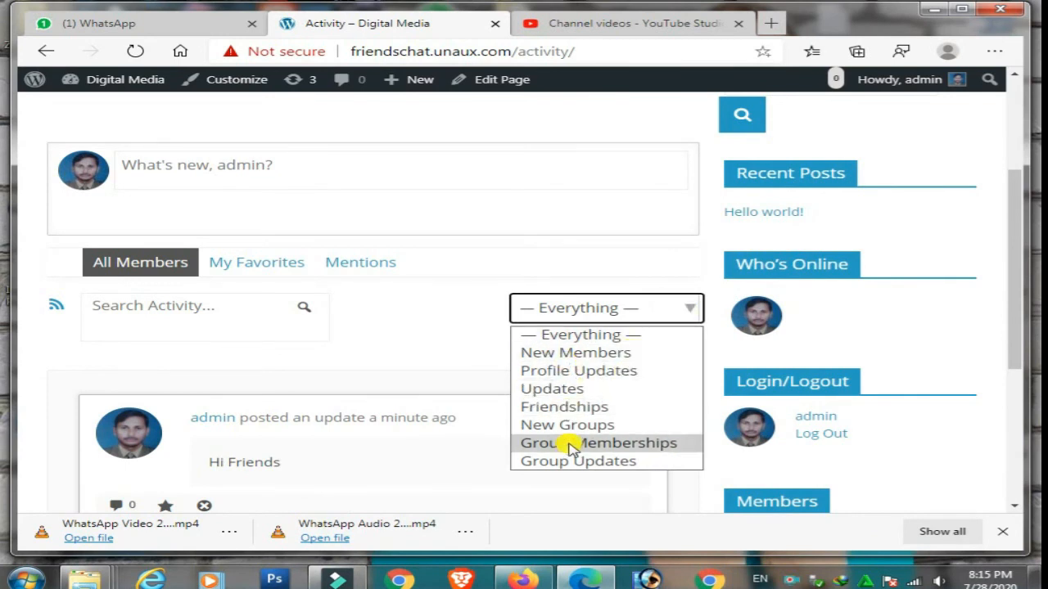
click(357, 359)
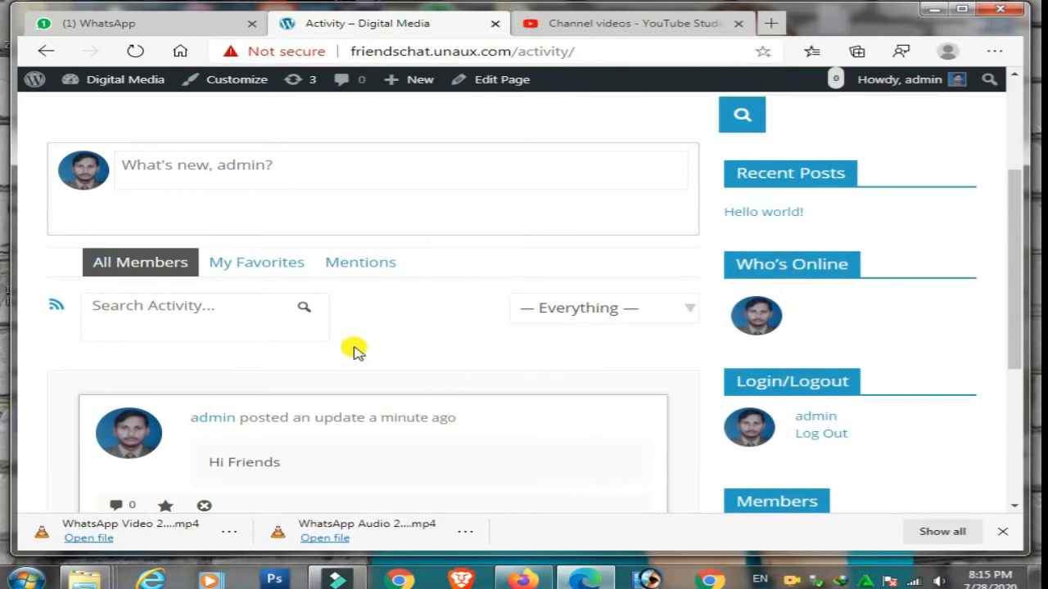
scroll(96, 203, up, 3)
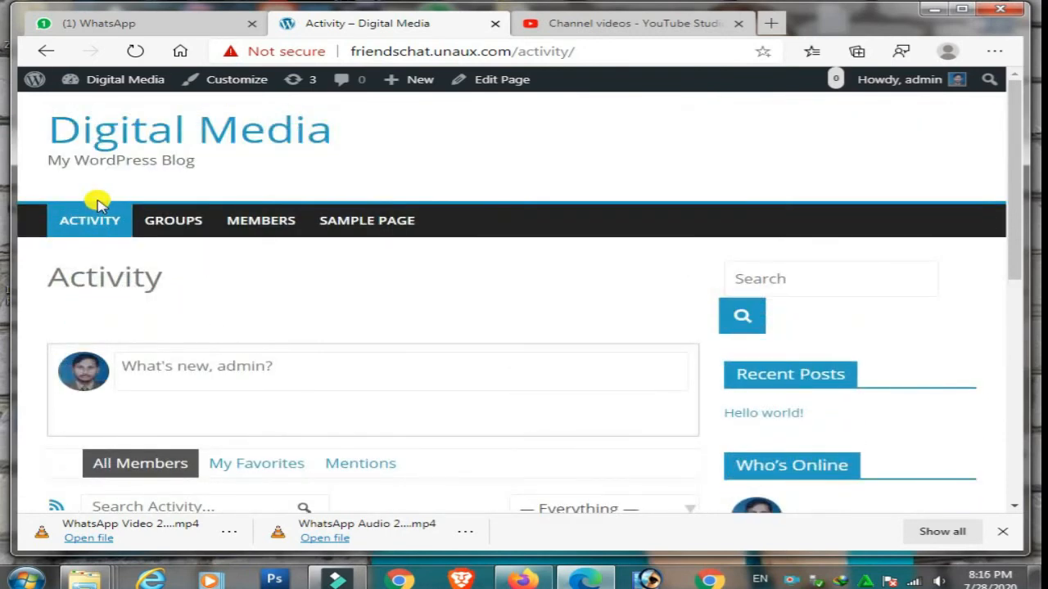
scroll(332, 332, down, 5)
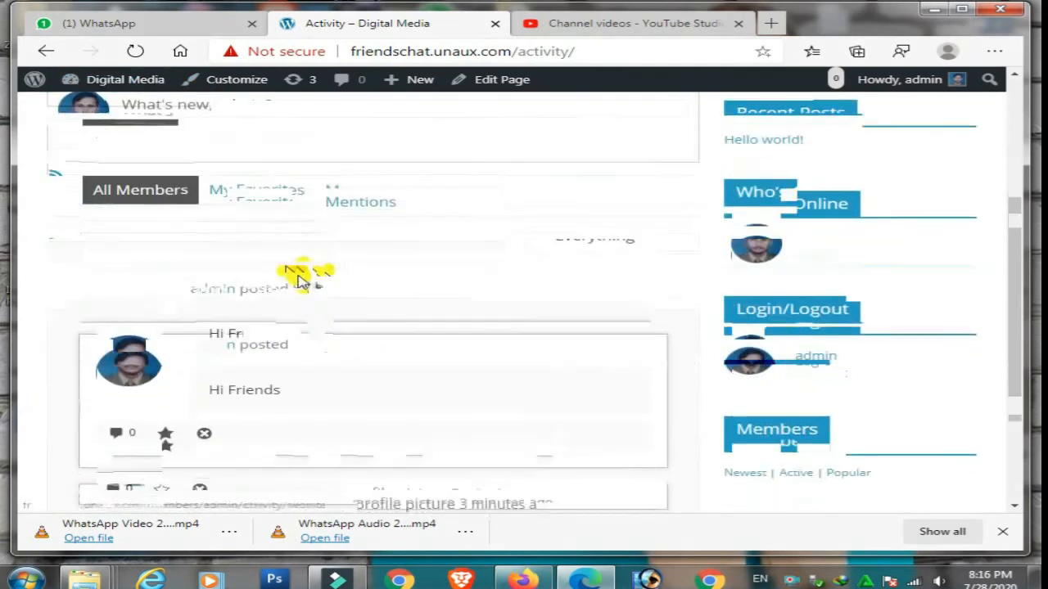
scroll(311, 278, up, 1)
scroll(288, 274, up, 3)
click(151, 377)
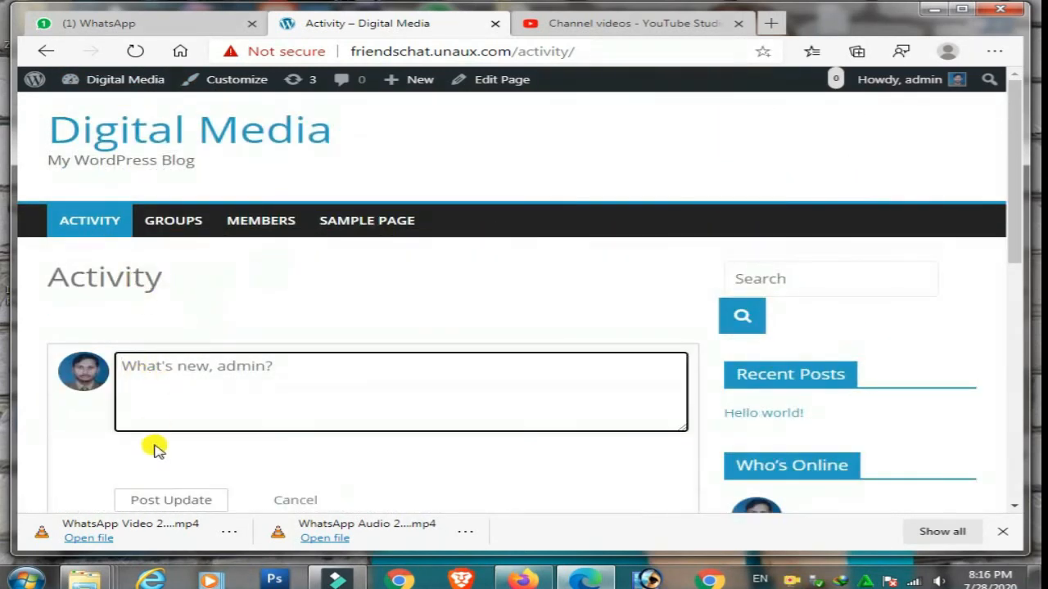
scroll(158, 449, down, 1)
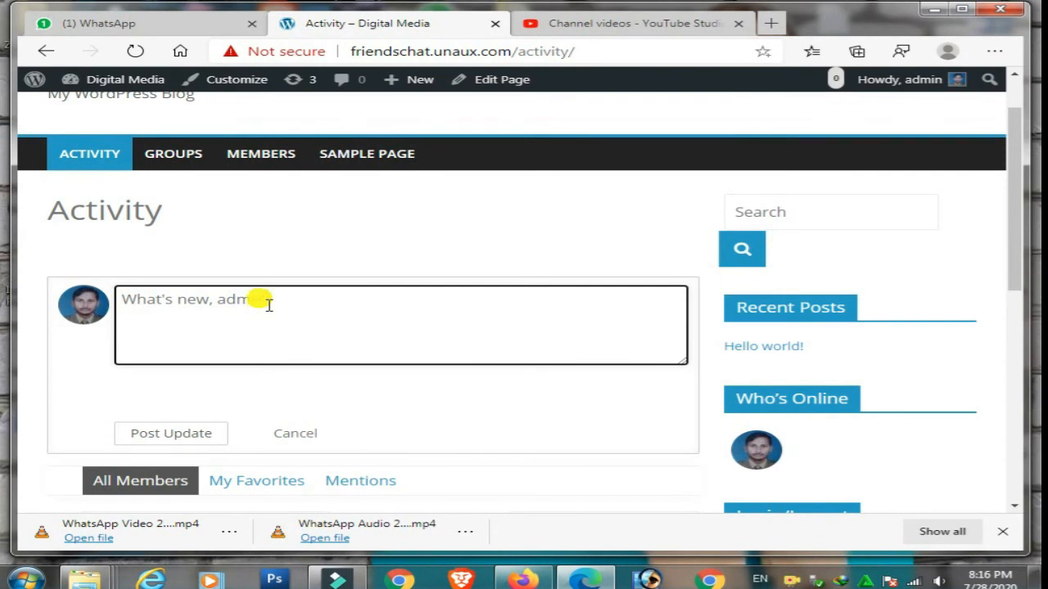
Go to the site dashboard's Add Plugins page and search for "rtmedia".
mouse_move(122, 80)
click(104, 107)
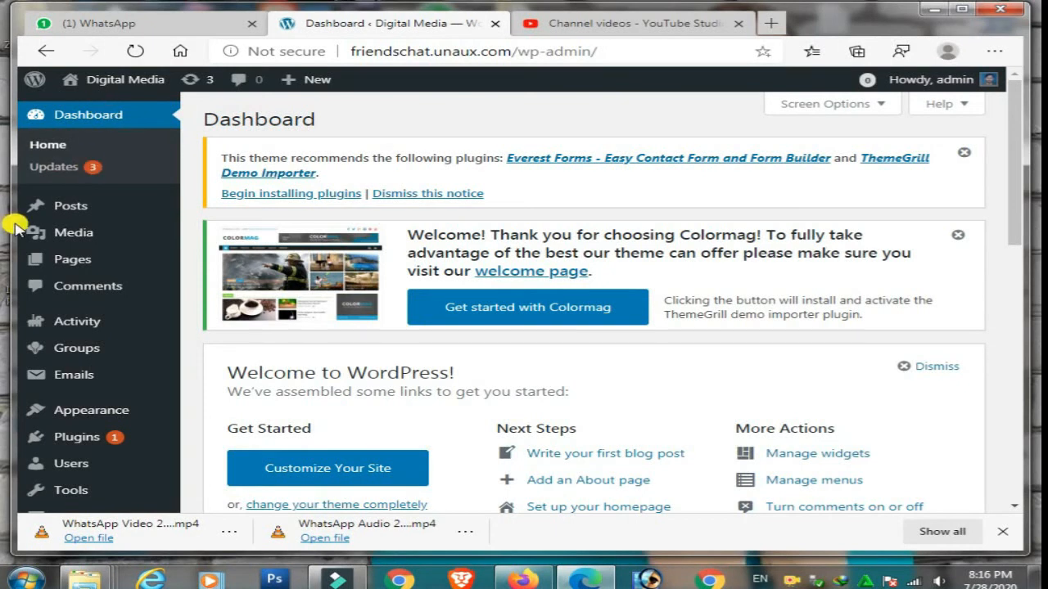
mouse_move(70, 437)
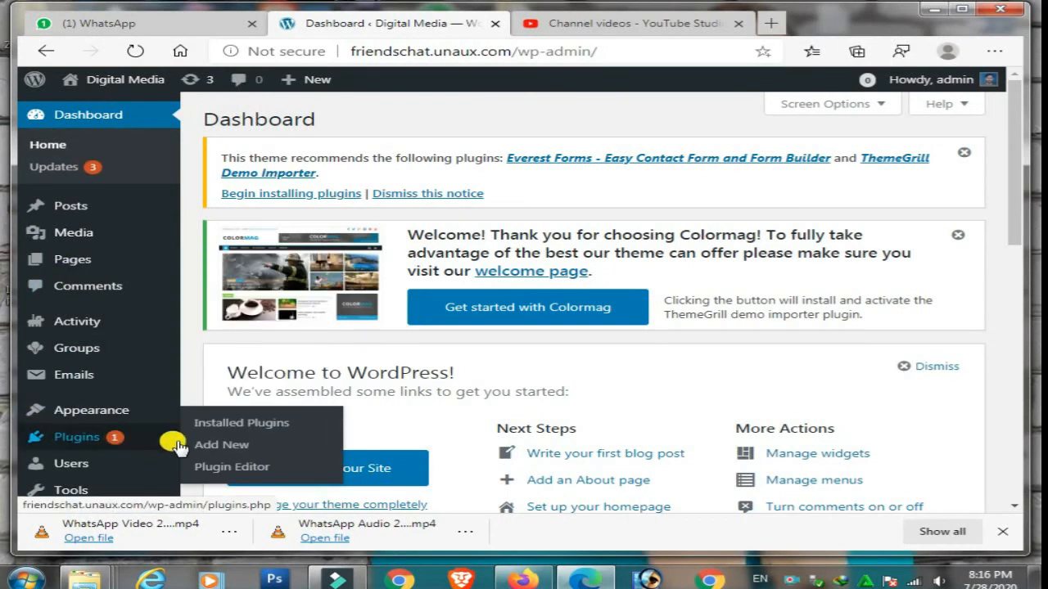
click(236, 450)
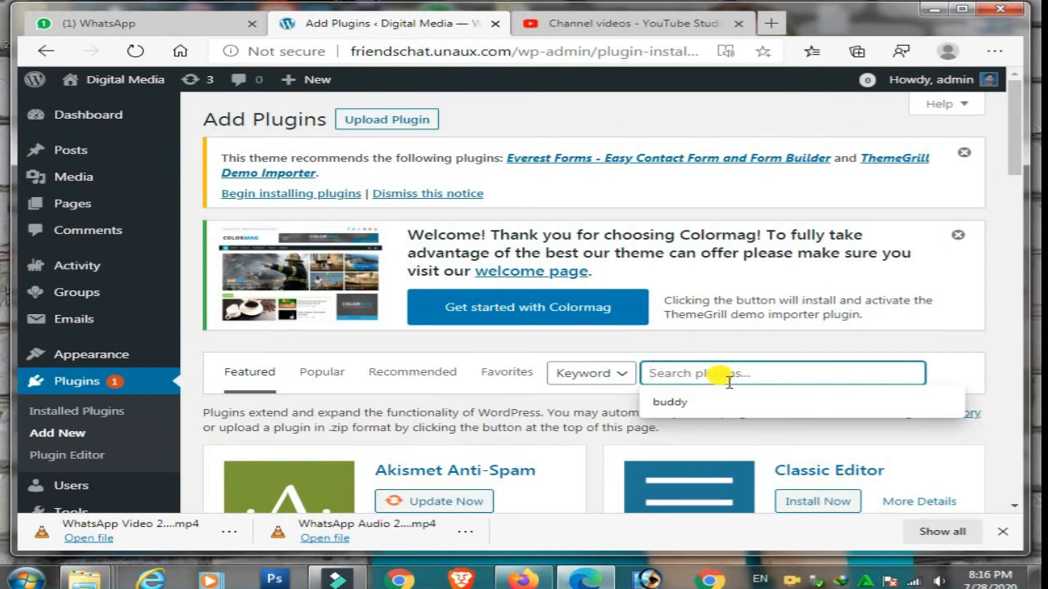
text(rtmedia)
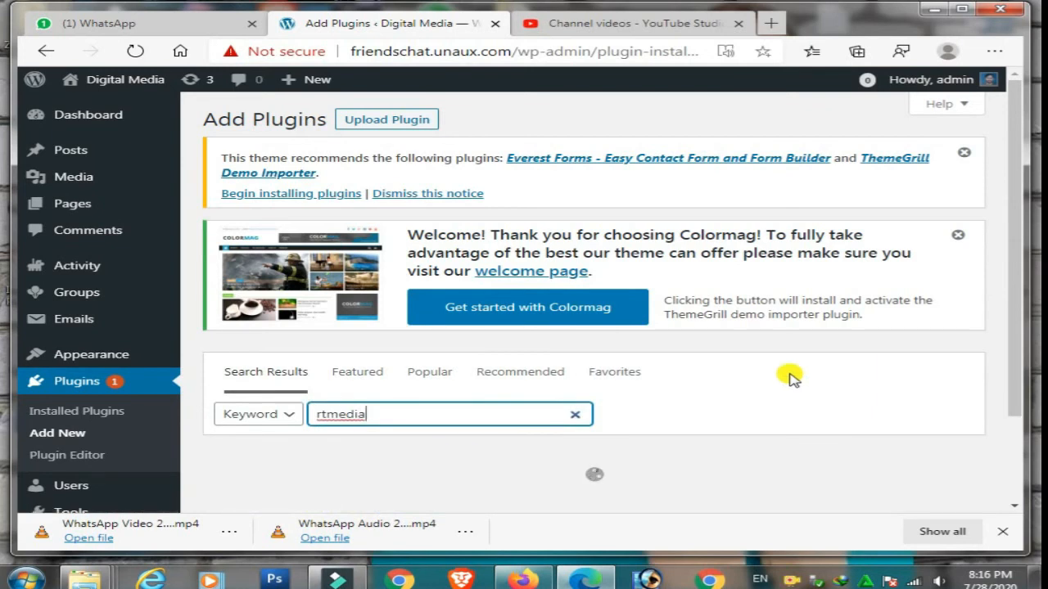
Try to install the "rtMedia for WordPress, BuddyPress and bbPress" plugin from the search results.
scroll(830, 339, down, 2)
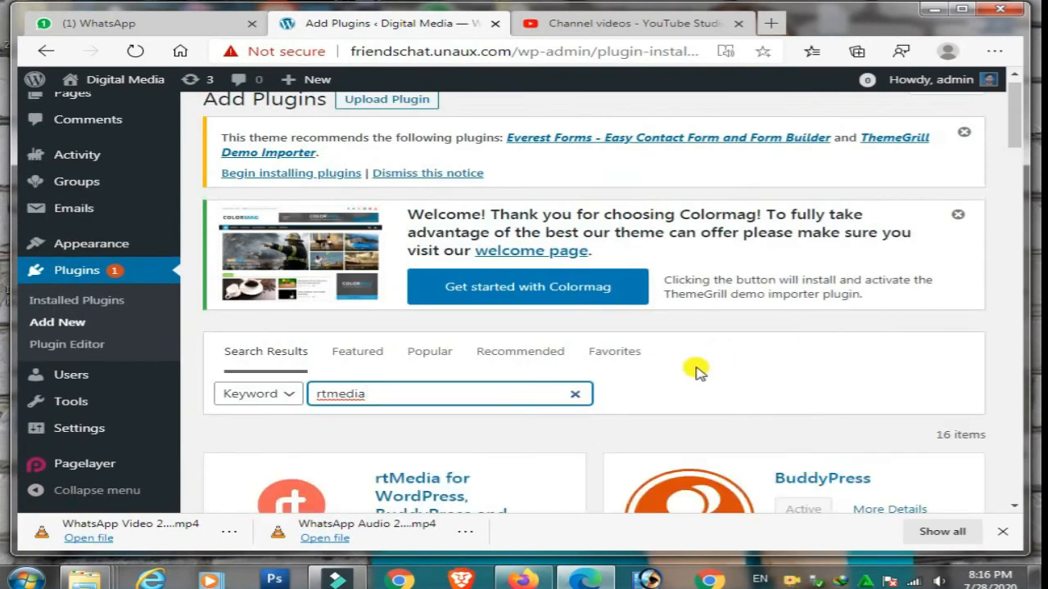
scroll(685, 369, down, 2)
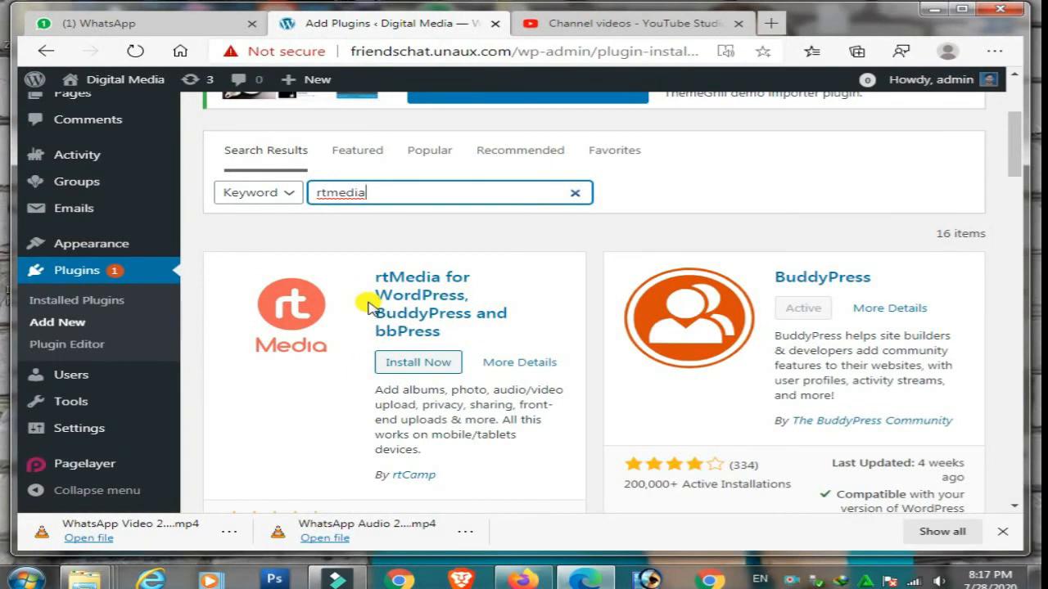
click(415, 363)
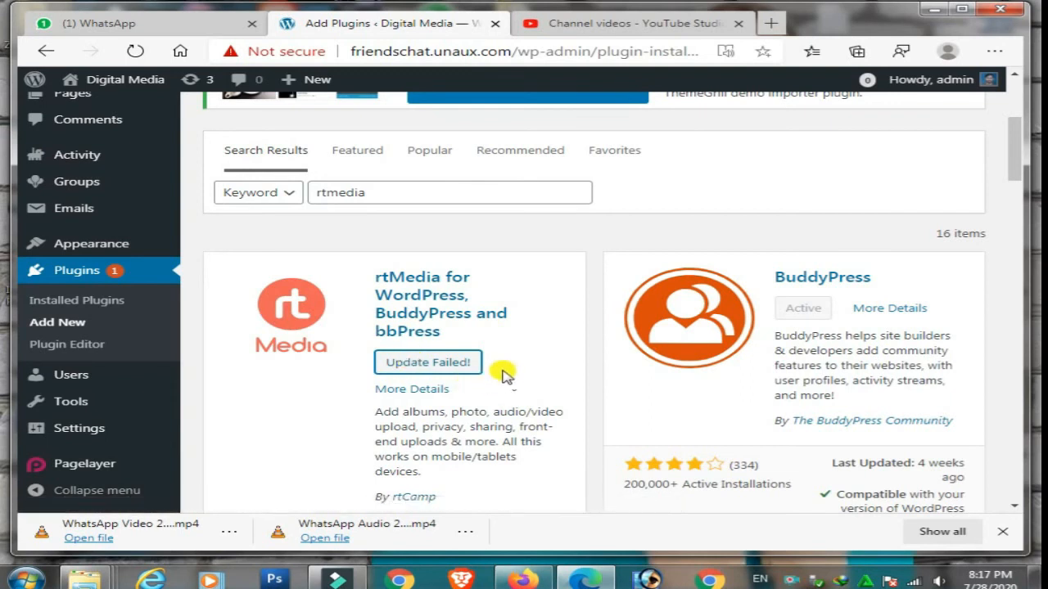
click(417, 369)
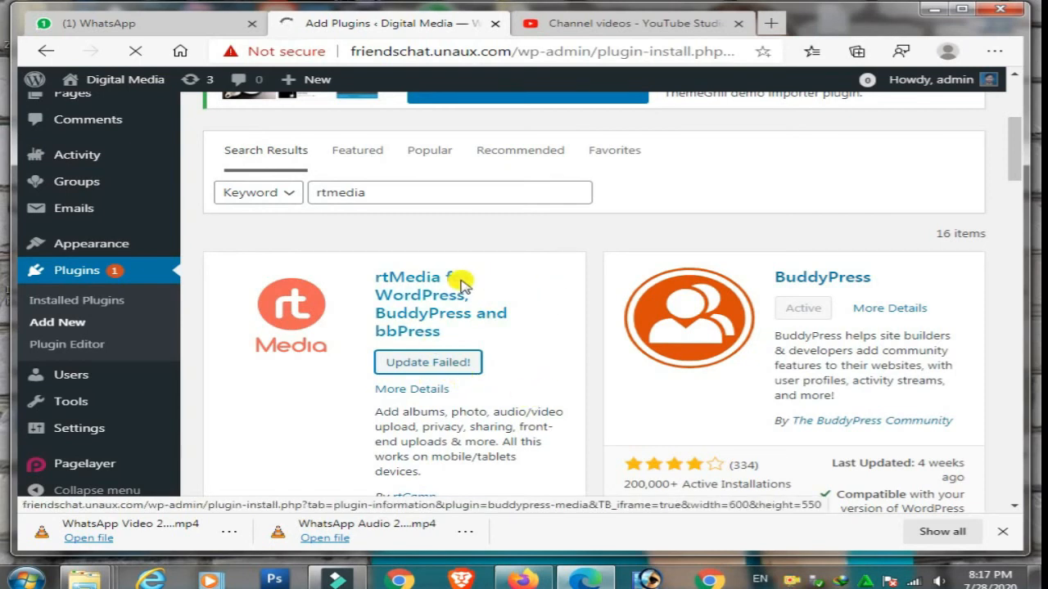
Reload the Add Plugins page and search for "rtmedia" again.
click(136, 51)
scroll(492, 303, up, 2)
click(368, 326)
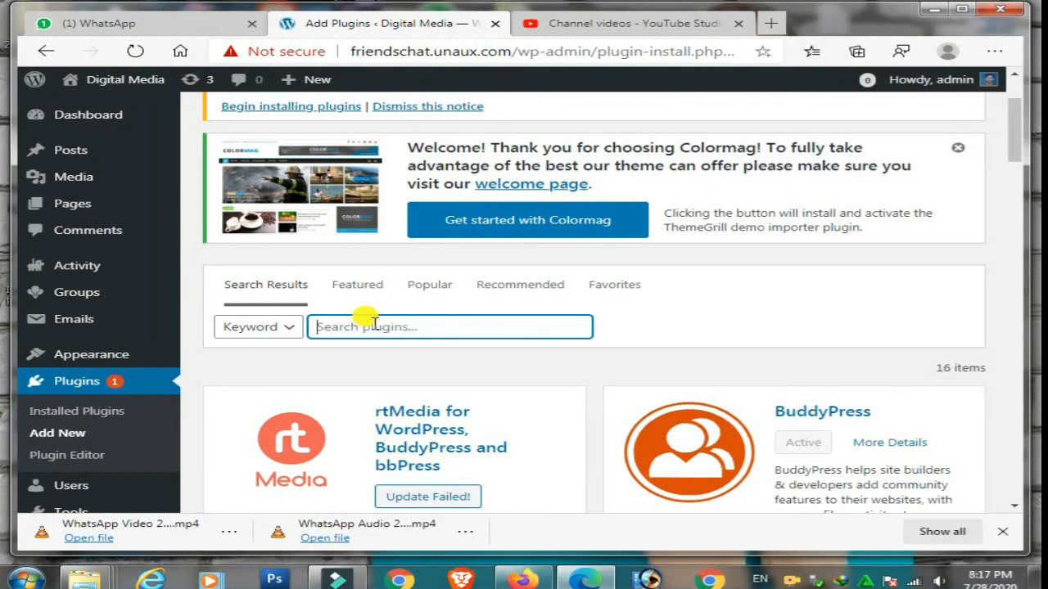
text(rtmedia)
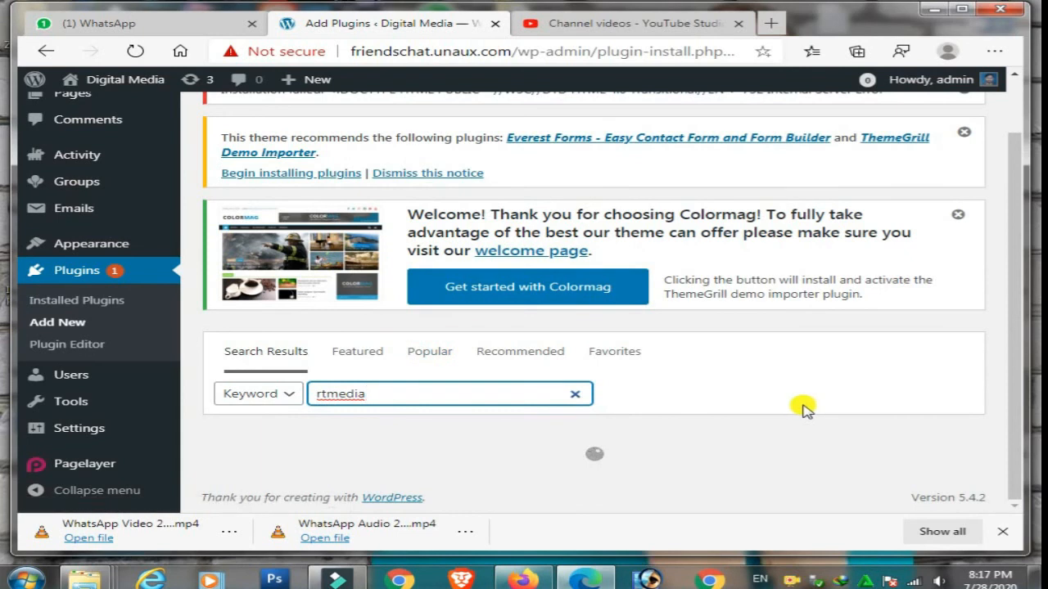
Activate the "rtMedia for WordPress, BuddyPress and bbPress" plugin from the search results and open the rtMedia settings.
scroll(753, 356, down, 2)
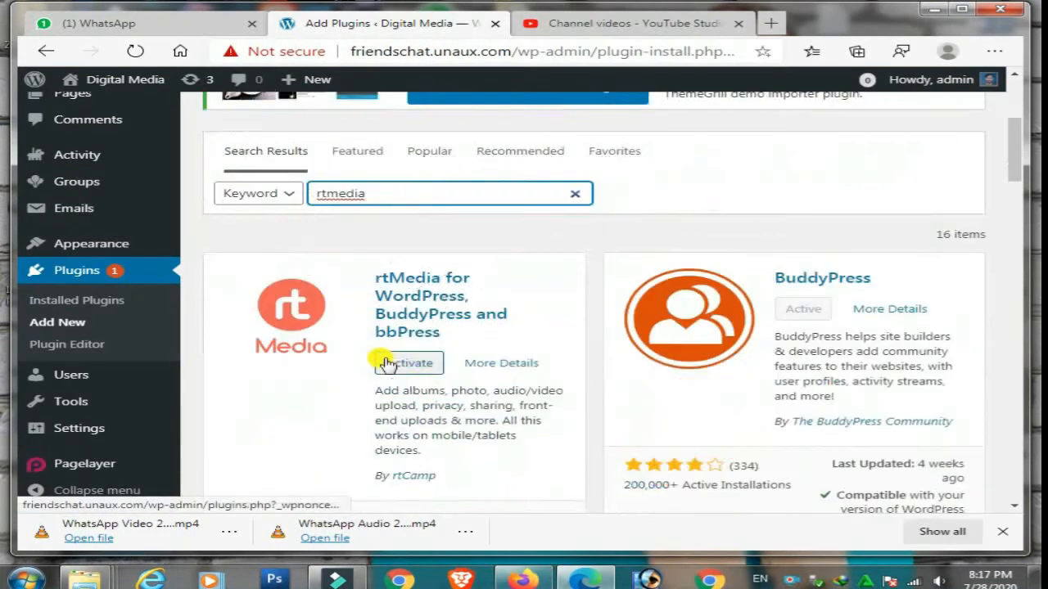
click(404, 364)
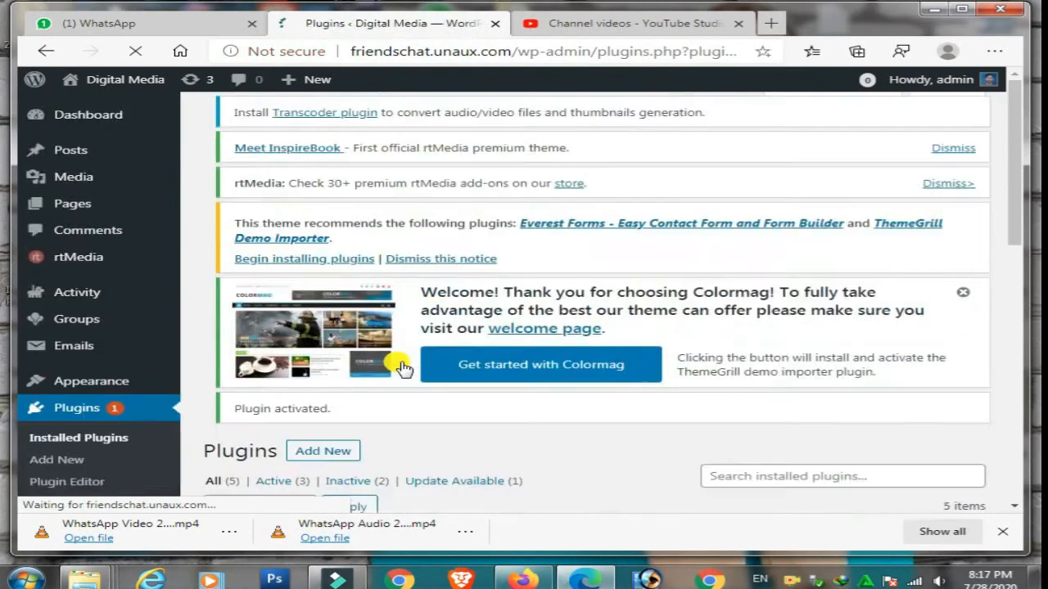
scroll(404, 368, down, 2)
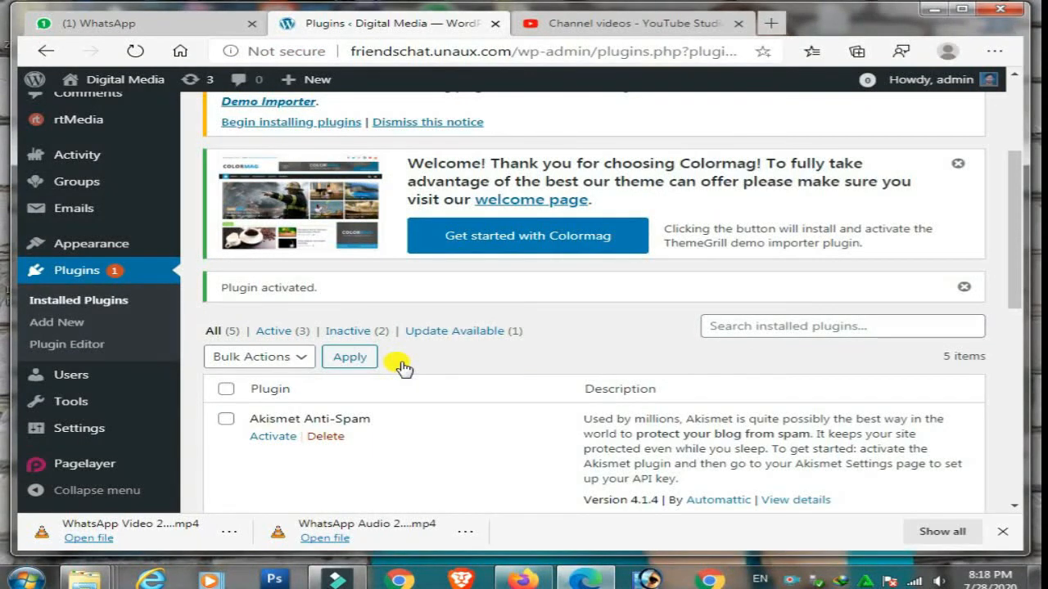
scroll(401, 290, down, 3)
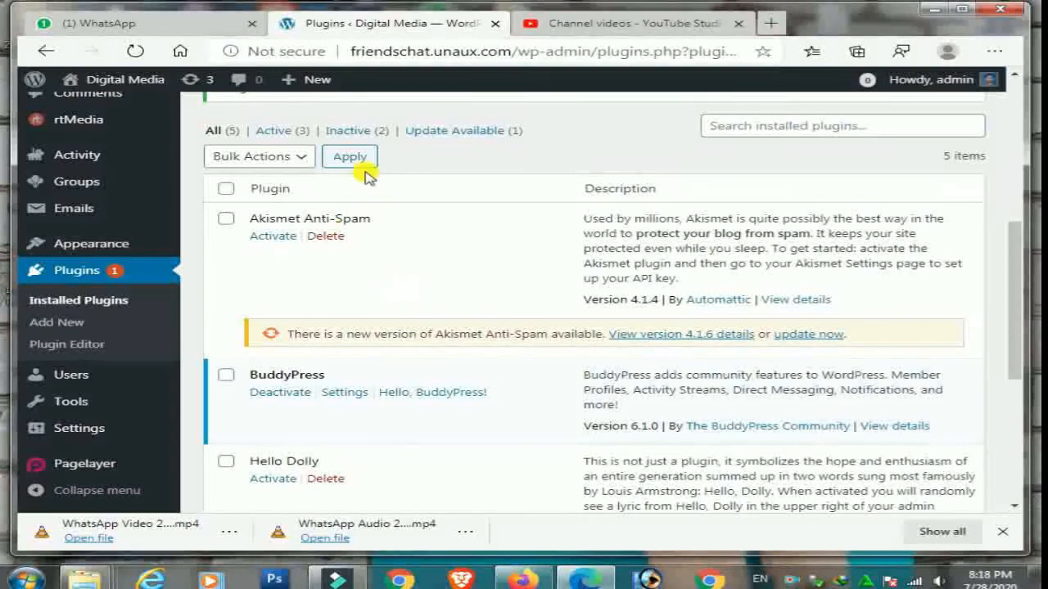
scroll(339, 316, down, 4)
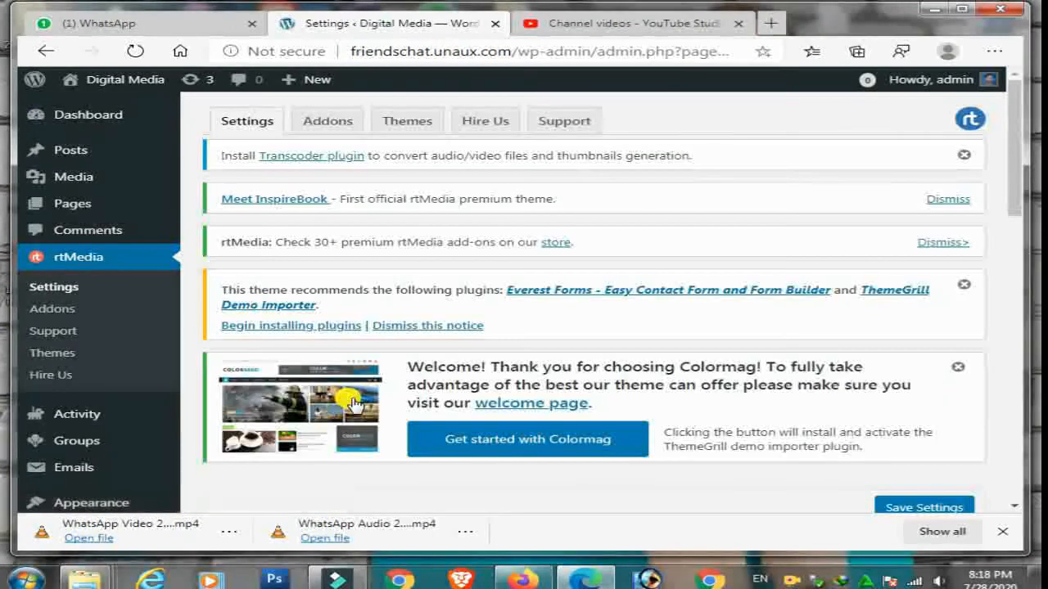
In rtMedia's Display settings, enable comments on uploaded media, gallery media search and Direct Upload, and save the settings.
scroll(452, 145, down, 2)
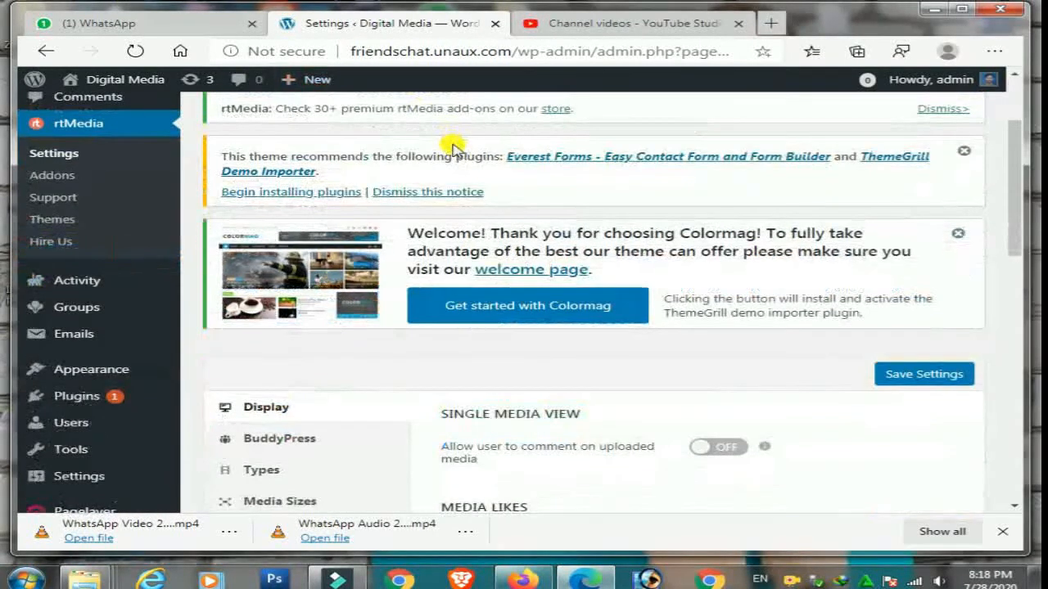
scroll(452, 144, down, 2)
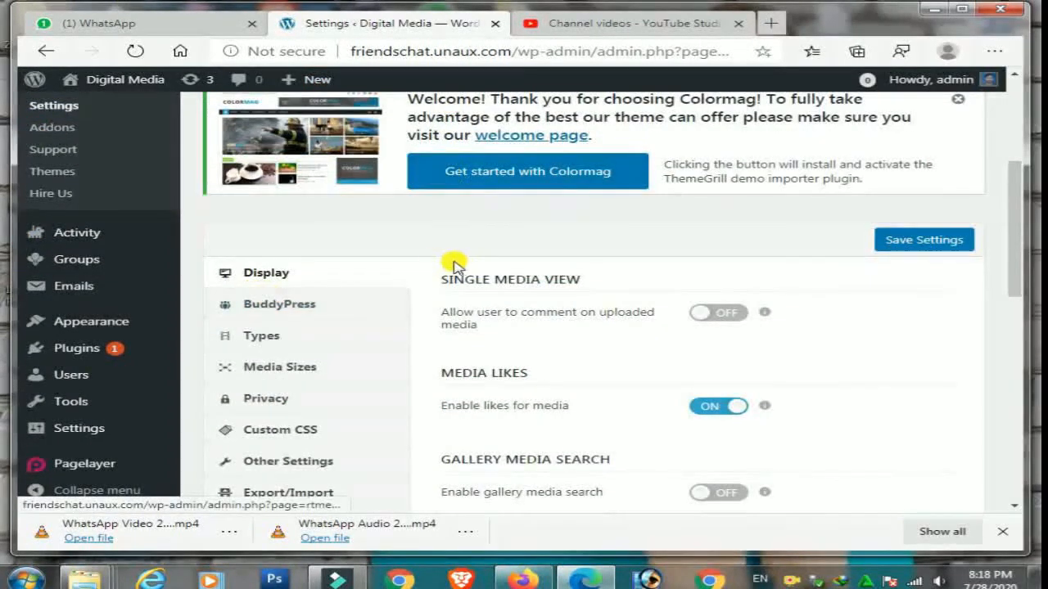
scroll(409, 262, down, 1)
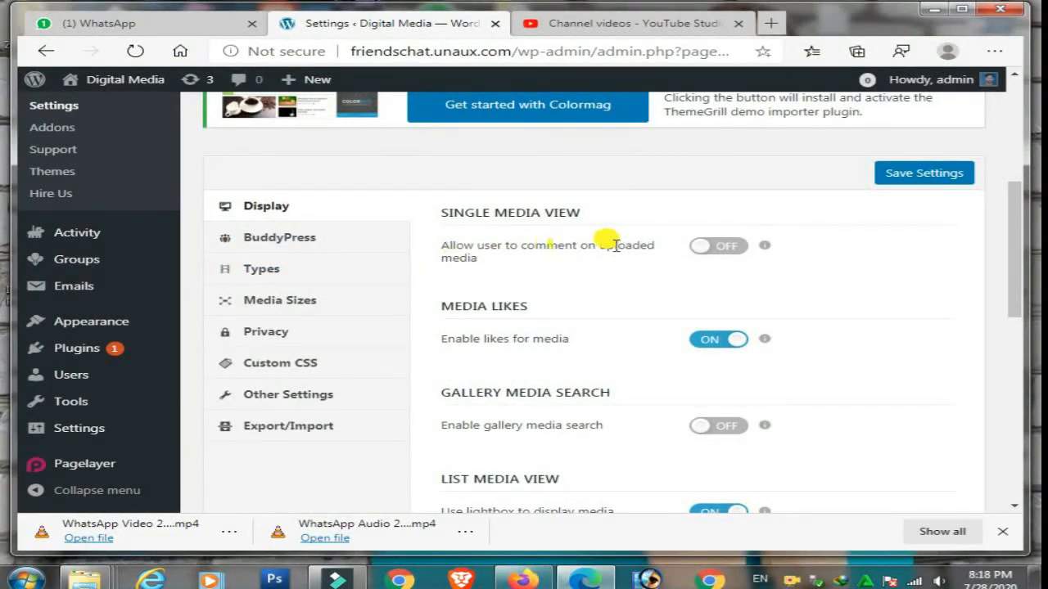
click(734, 256)
scroll(524, 254, down, 2)
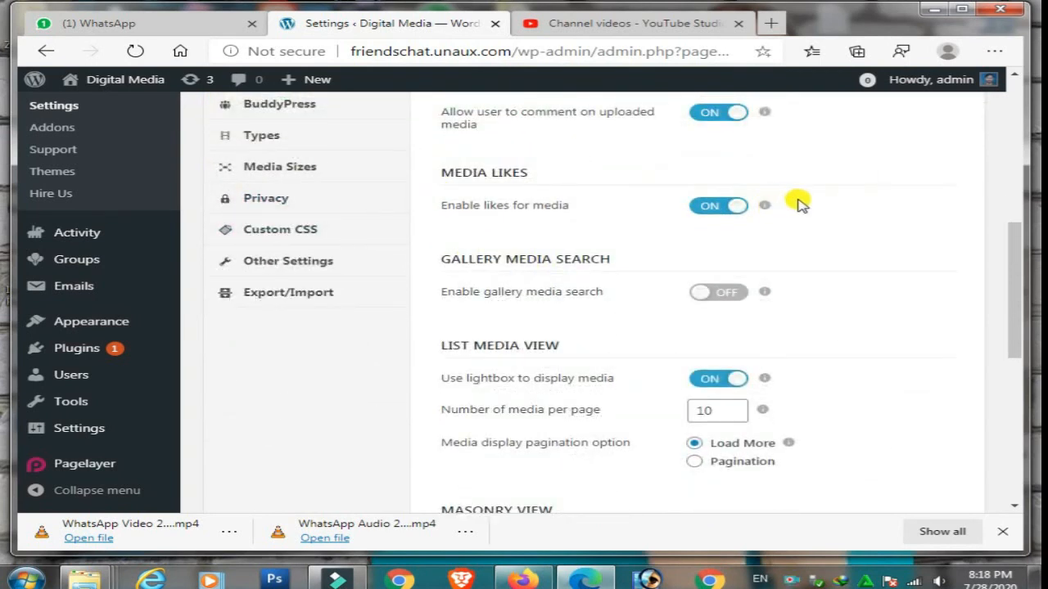
scroll(434, 311, down, 2)
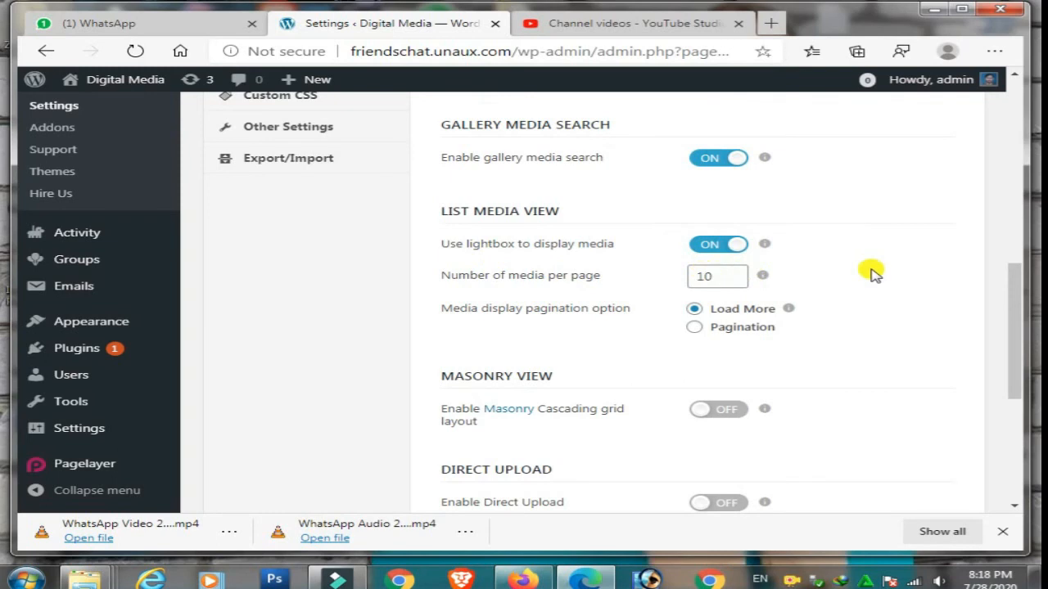
scroll(870, 271, down, 2)
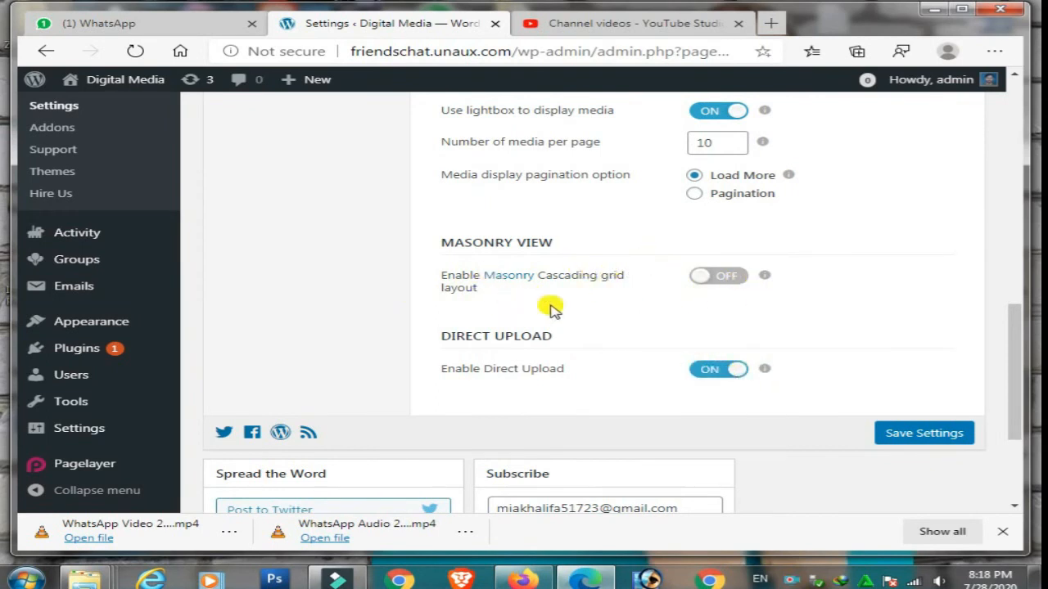
click(927, 434)
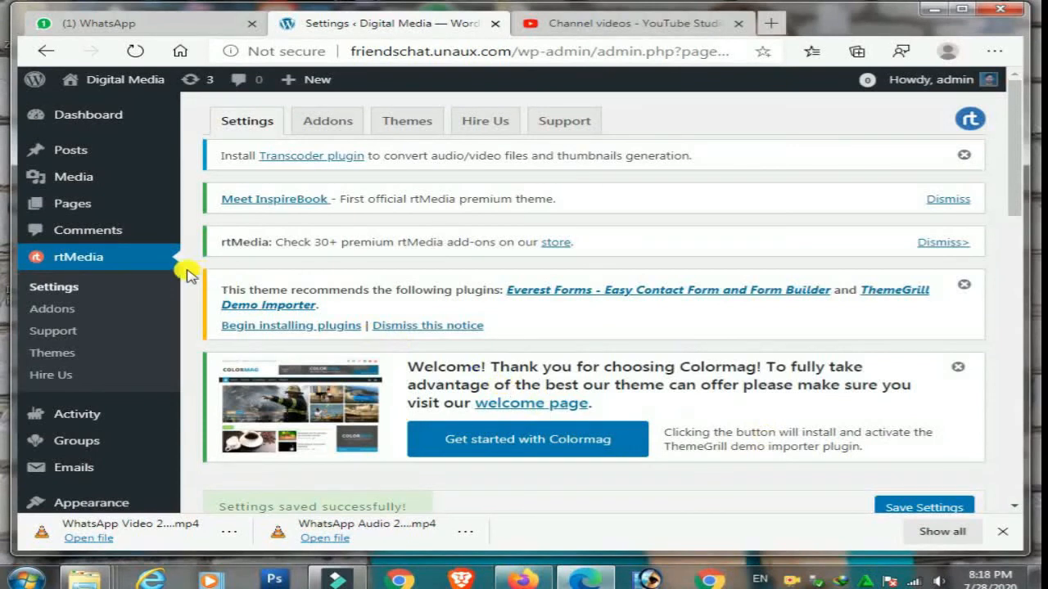
In rtMedia's BuddyPress settings, show 5 media items in the activity stream and enable media notification and activities for media likes and comments.
scroll(113, 272, down, 4)
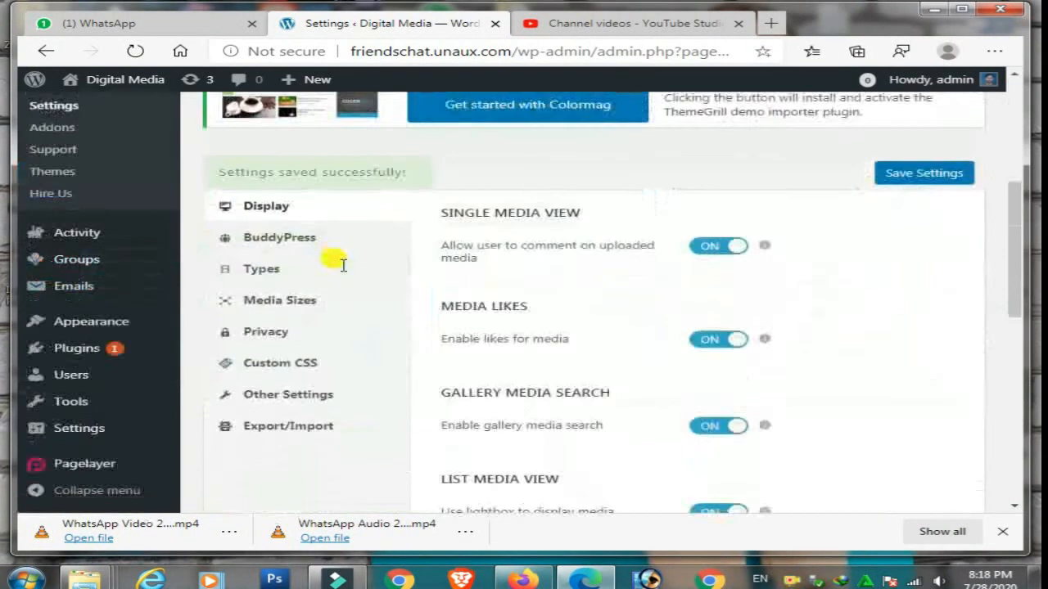
click(283, 240)
scroll(286, 244, up, 1)
scroll(420, 248, down, 2)
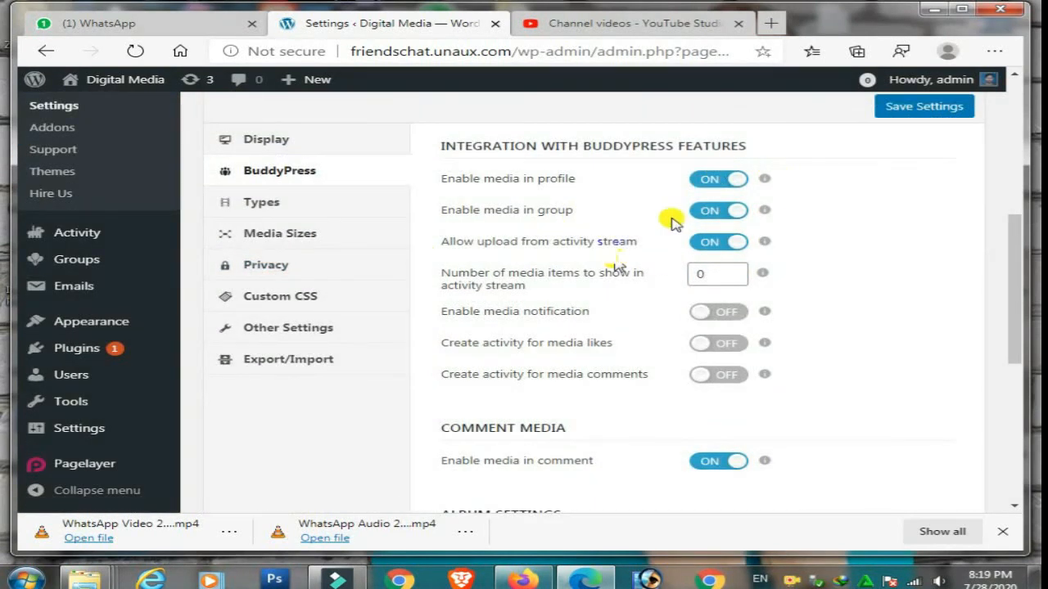
double_click(712, 273)
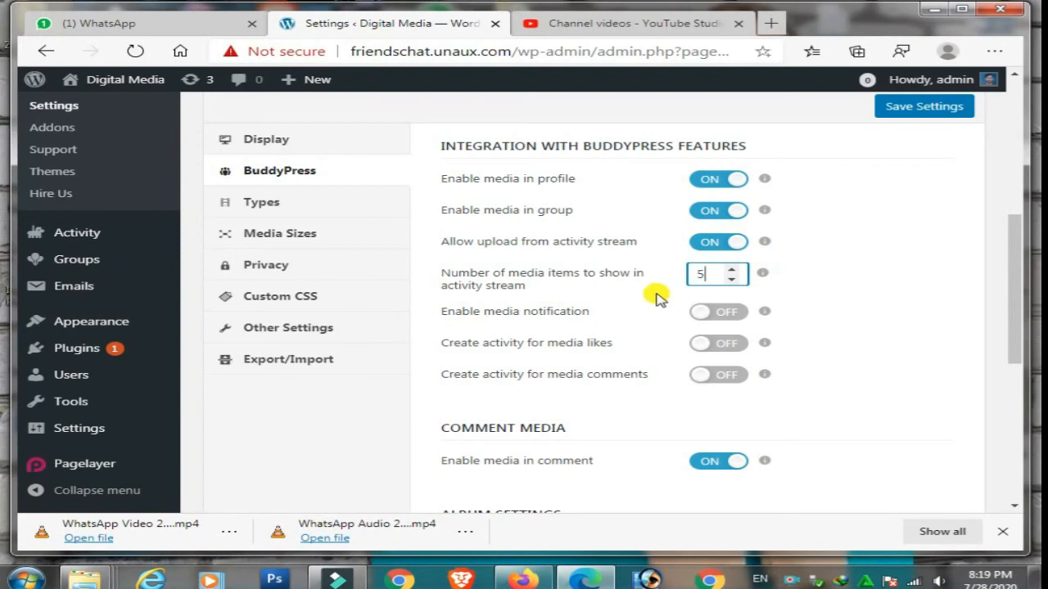
click(728, 319)
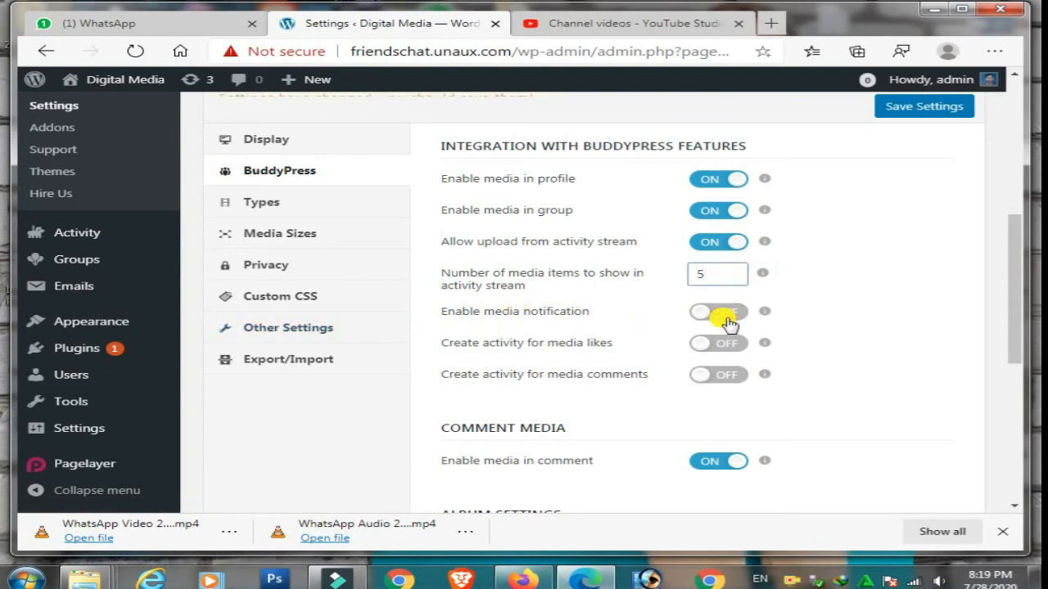
click(716, 345)
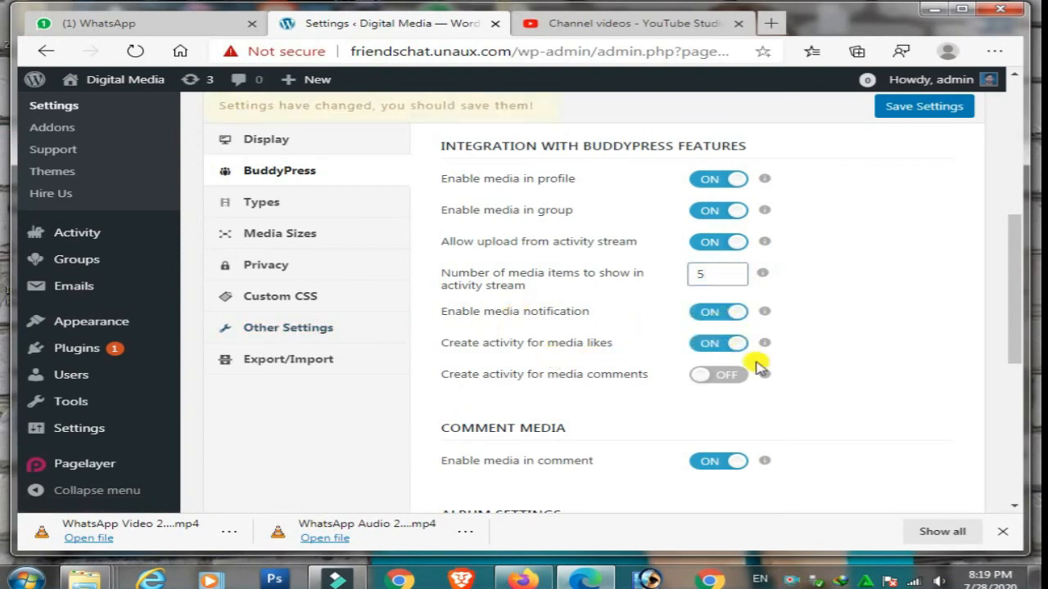
click(719, 380)
Enable "Show album description" in the album settings and save the BuddyPress integration settings.
scroll(678, 410, down, 2)
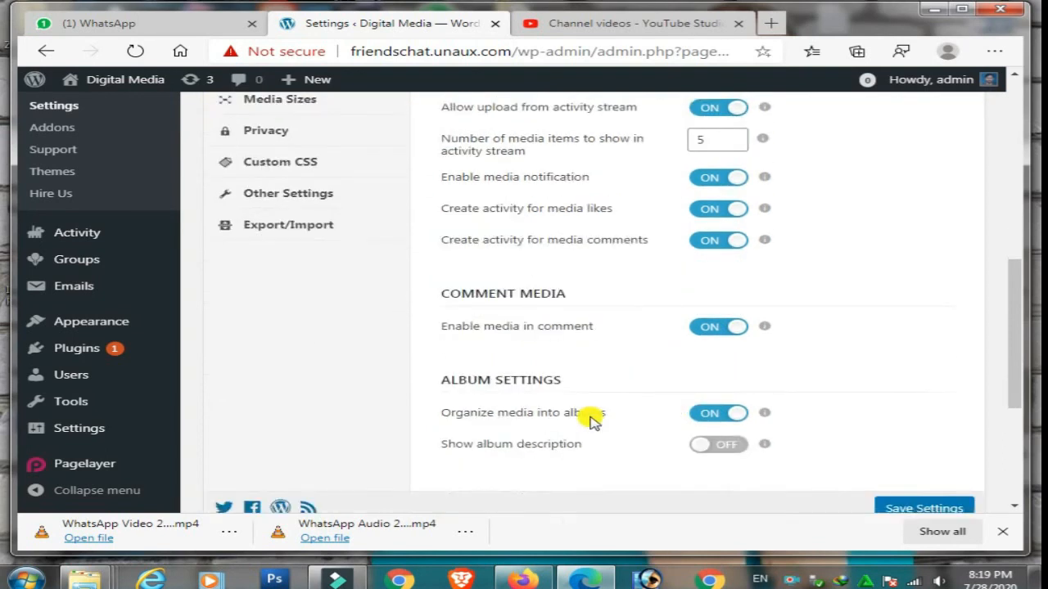
click(731, 449)
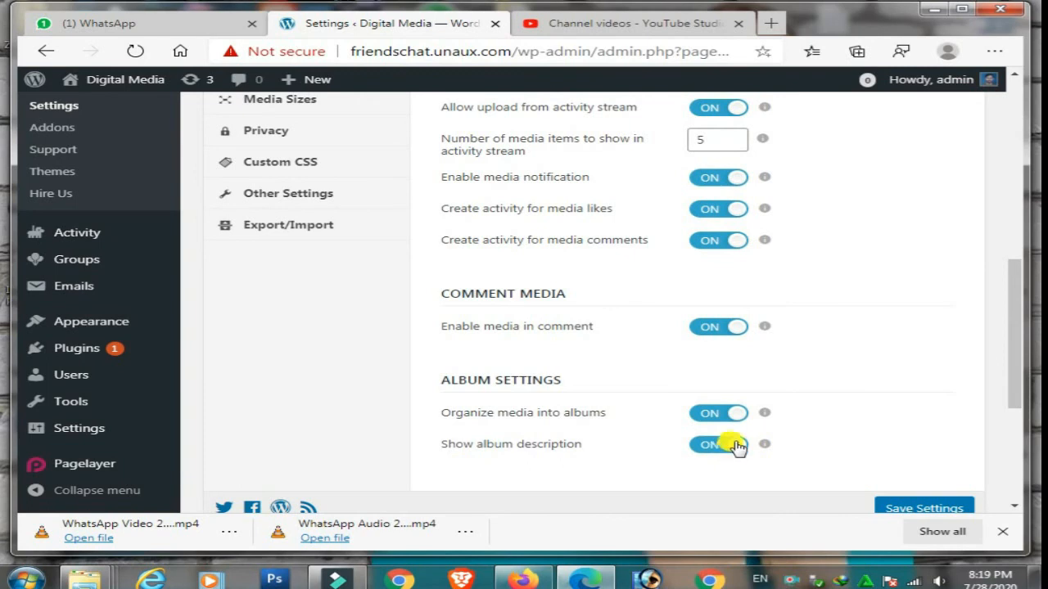
scroll(739, 445, down, 2)
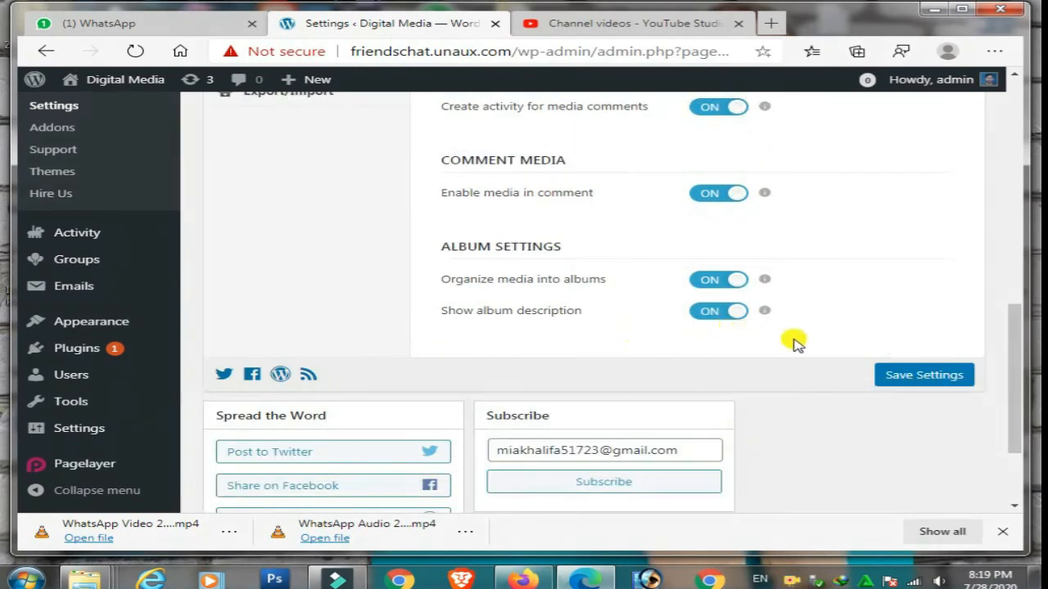
click(904, 377)
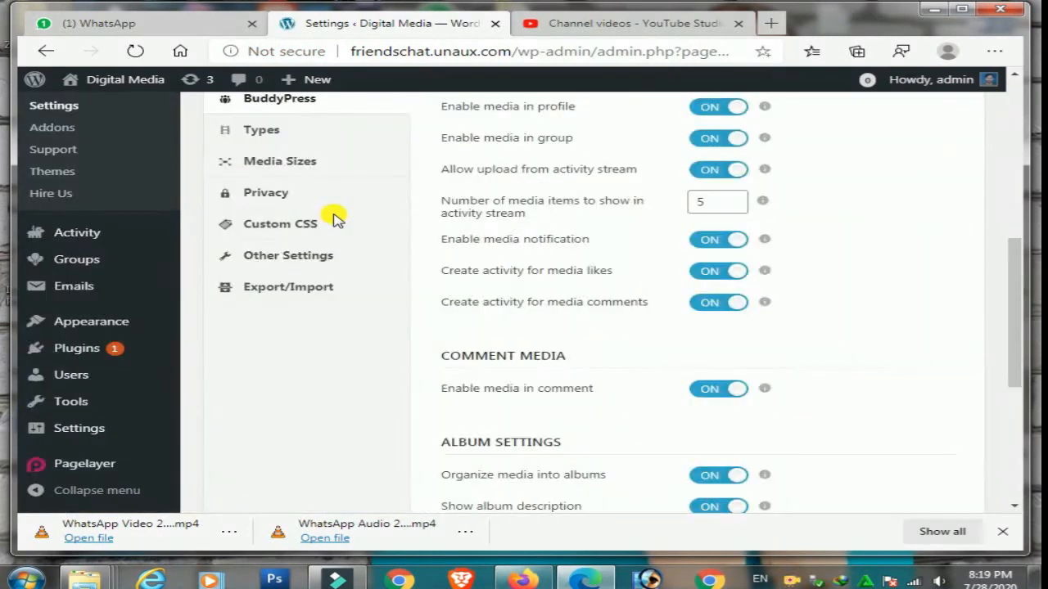
In rtMedia's media types settings, turn on Set Featured for Photo, Video and Music, and save the settings.
scroll(335, 219, up, 2)
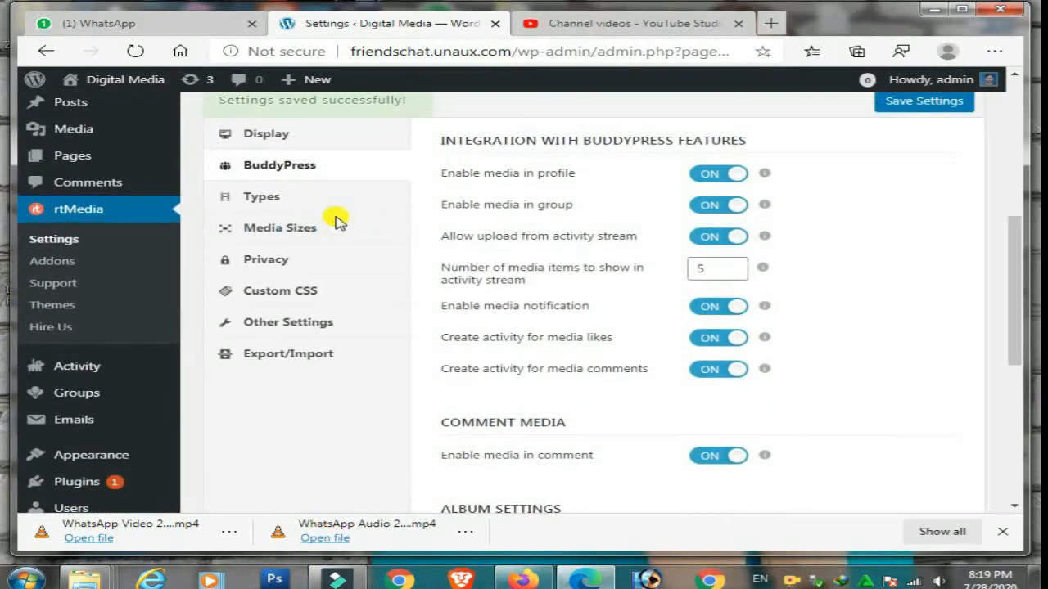
click(250, 203)
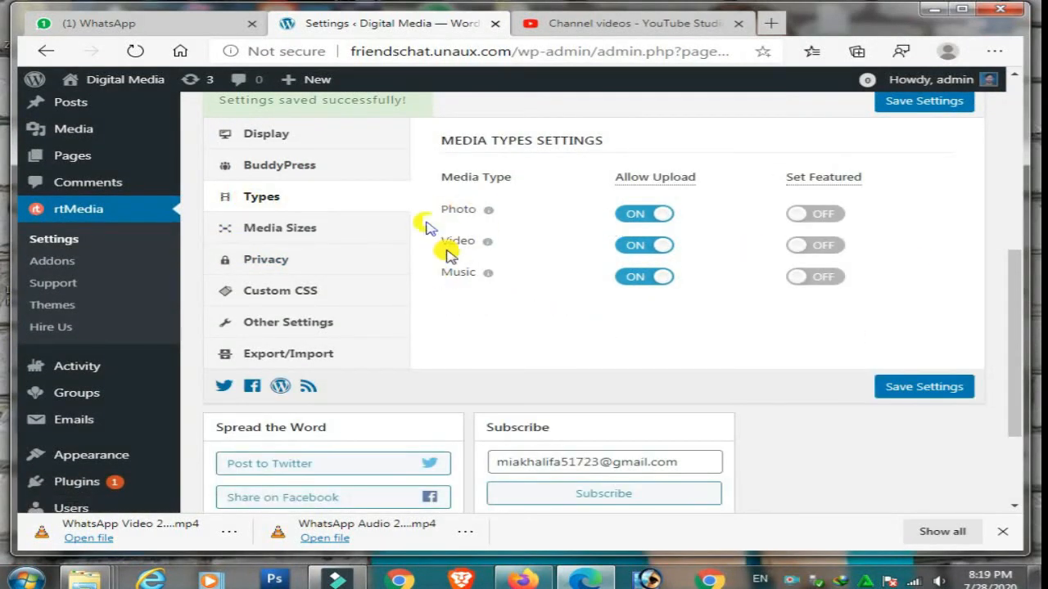
click(814, 213)
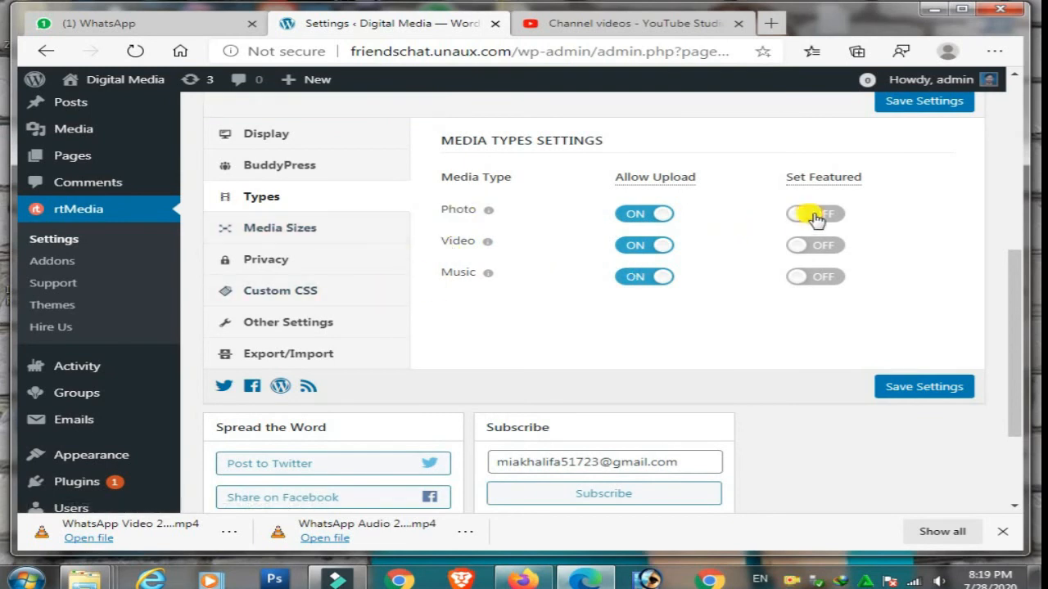
click(812, 243)
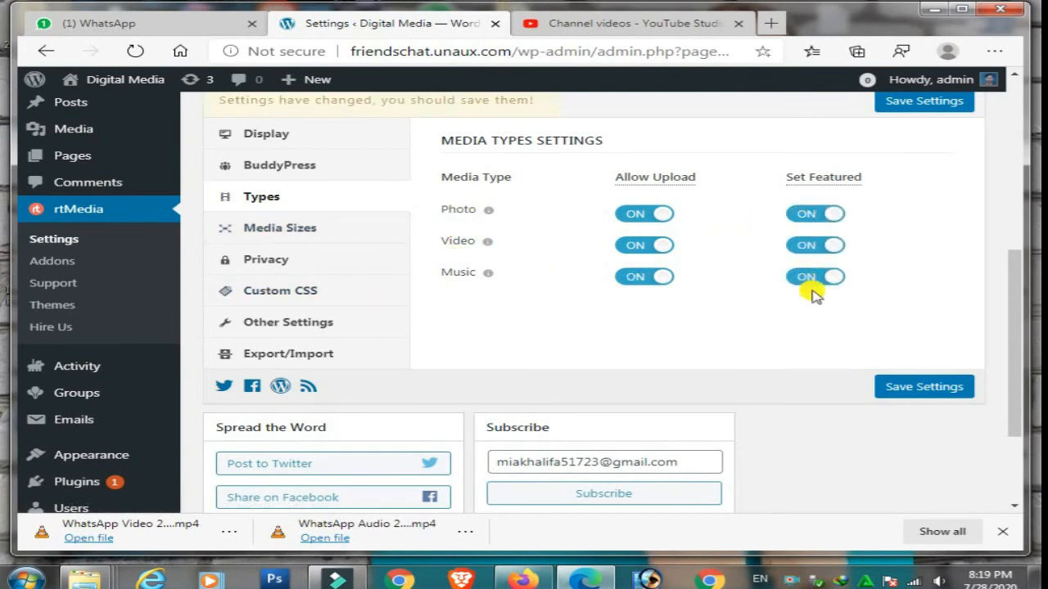
click(920, 388)
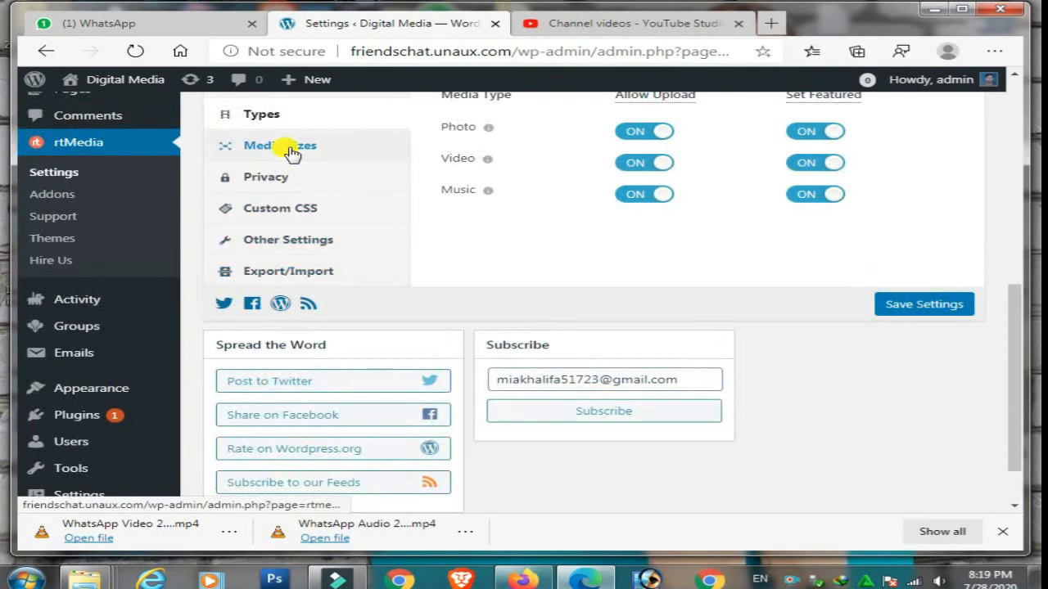
Examine rtMedia's Media Sizes settings for photo, video, music and featured media, and the JPEG image quality option.
click(289, 148)
scroll(772, 292, down, 1)
scroll(605, 164, down, 2)
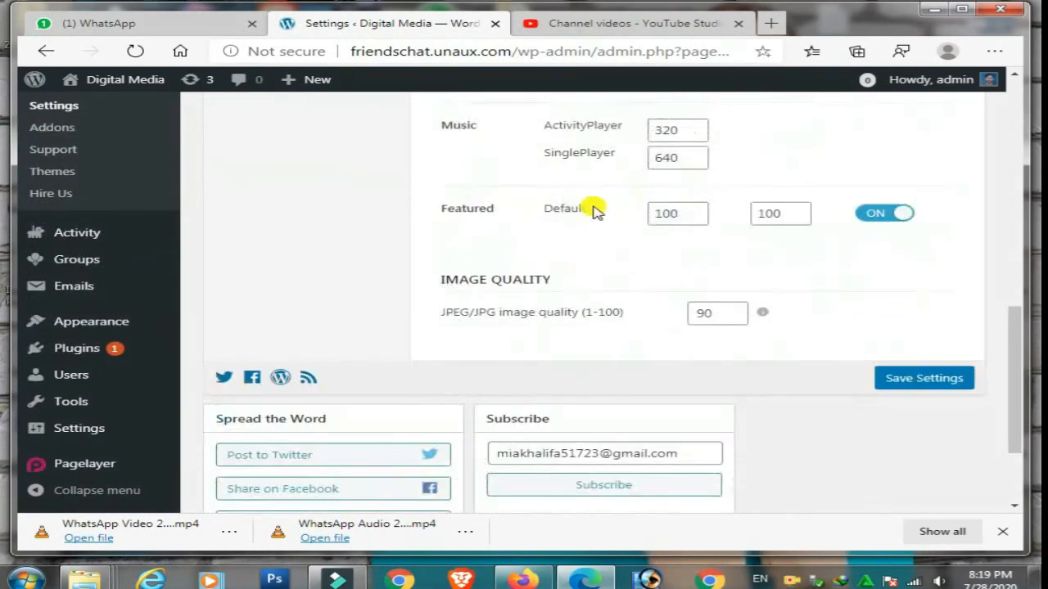
scroll(733, 179, up, 4)
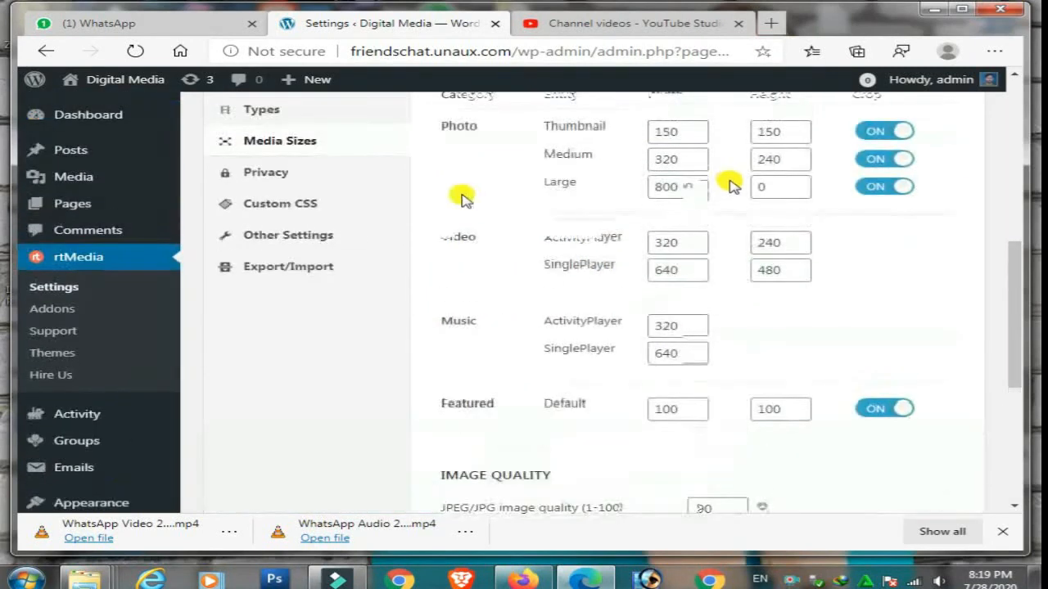
scroll(782, 162, up, 1)
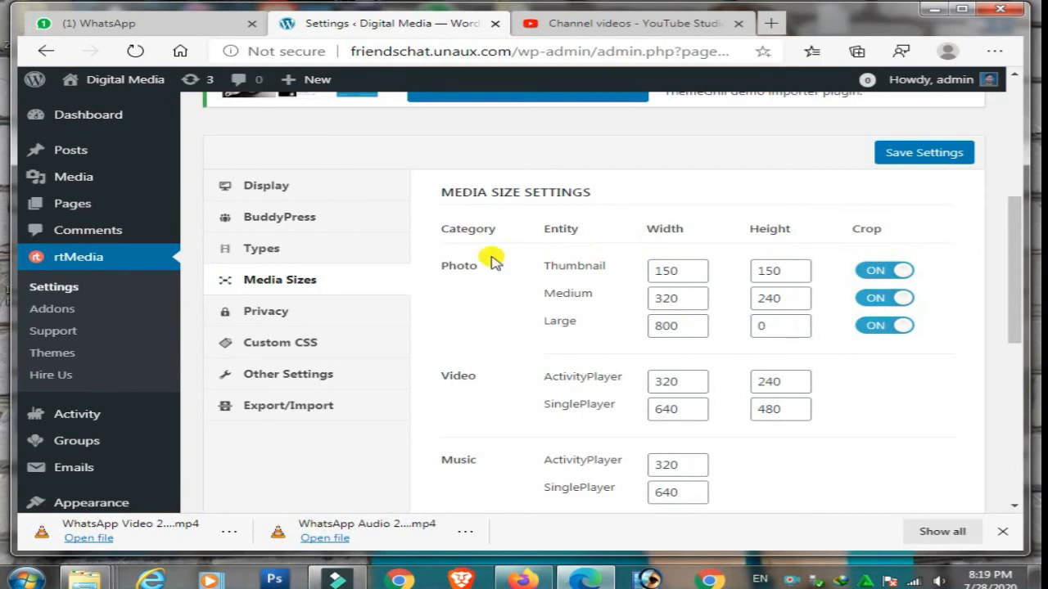
Enable privacy in rtMedia's Privacy settings and save the settings.
scroll(491, 258, down, 1)
click(269, 248)
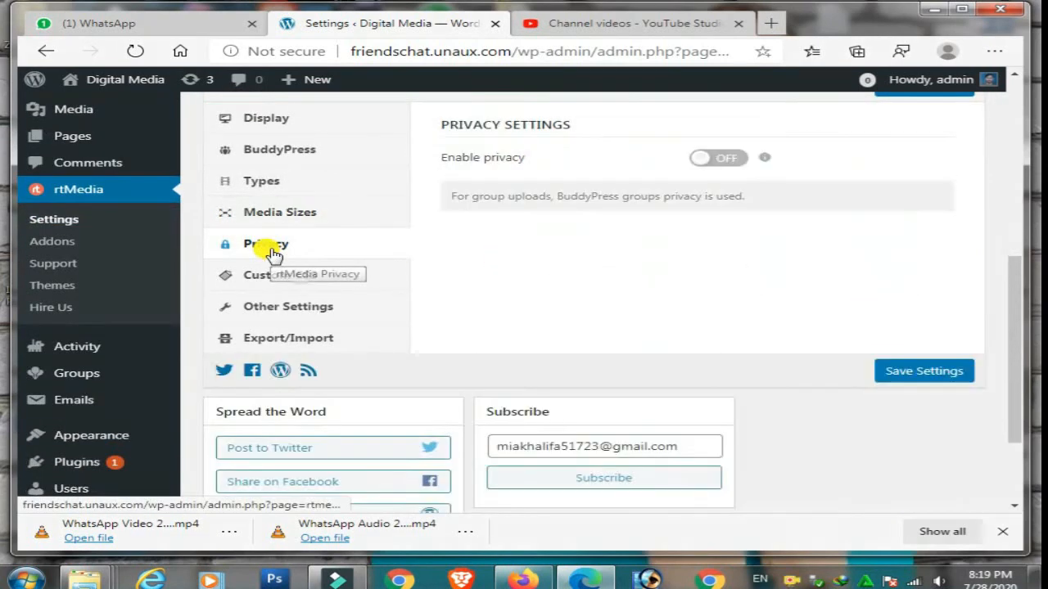
click(730, 159)
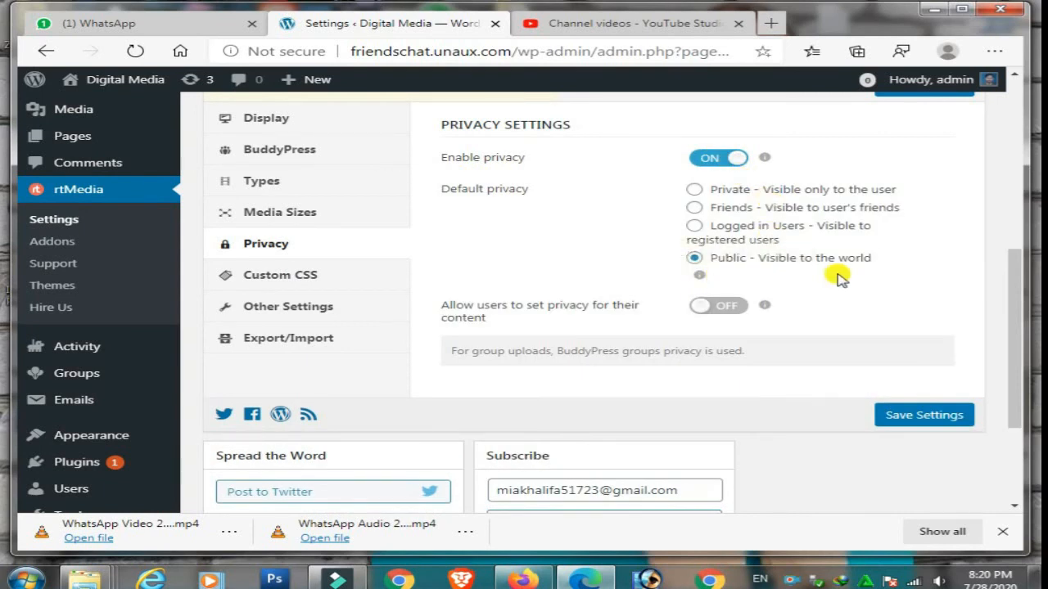
click(895, 414)
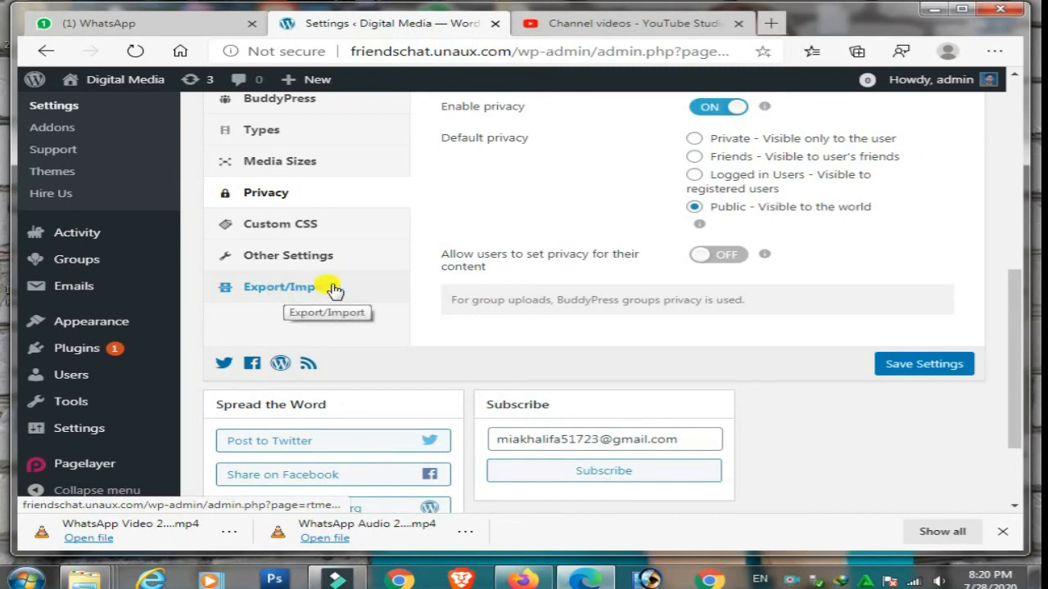
Examine rtMedia's Other Settings and its Export/Import options, including terms, API, usage tracking and footer link.
click(311, 258)
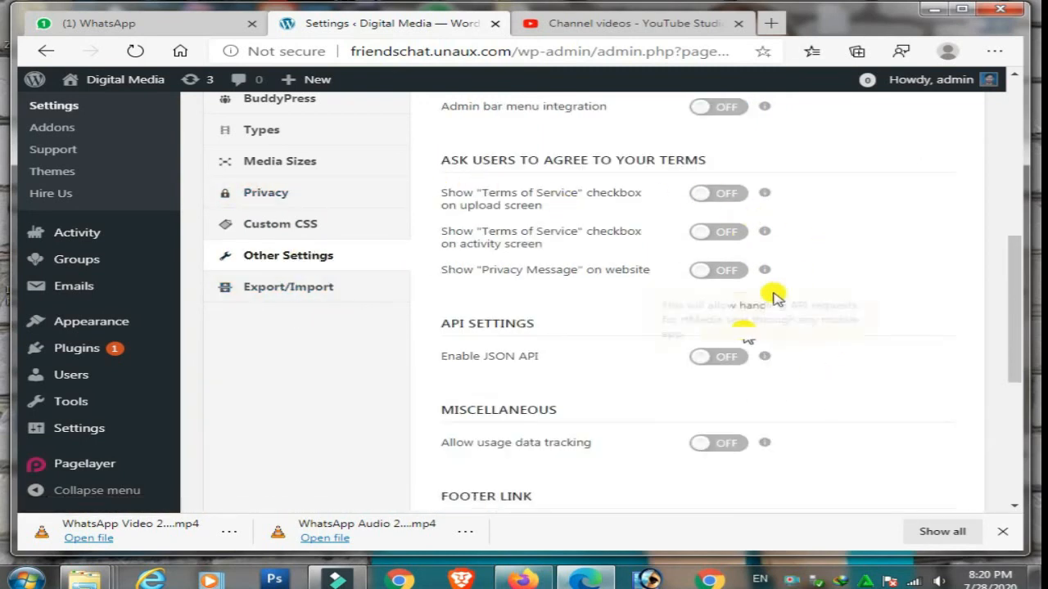
click(294, 288)
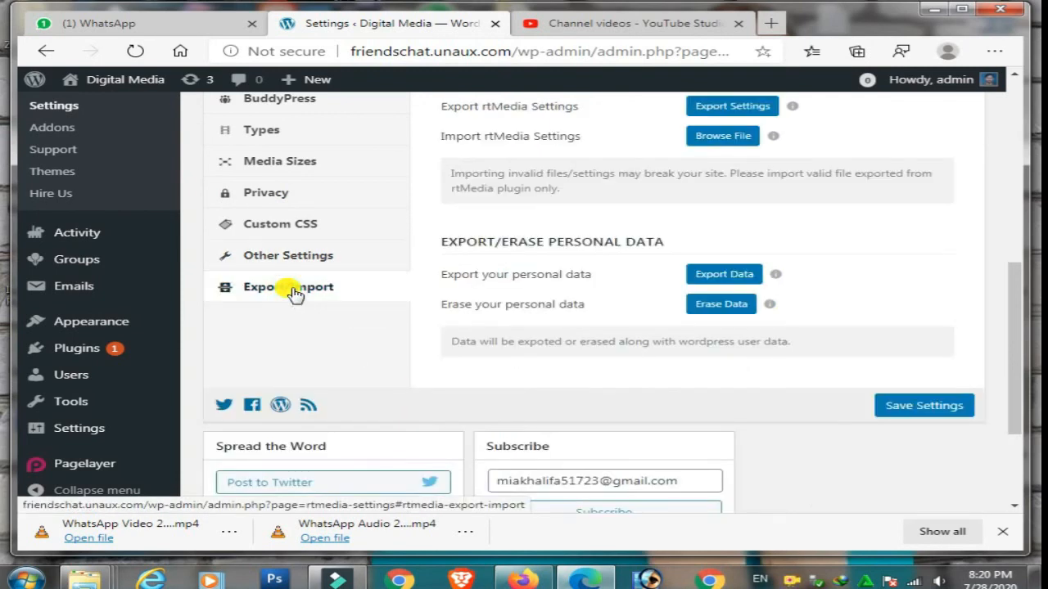
click(299, 260)
scroll(592, 311, down, 2)
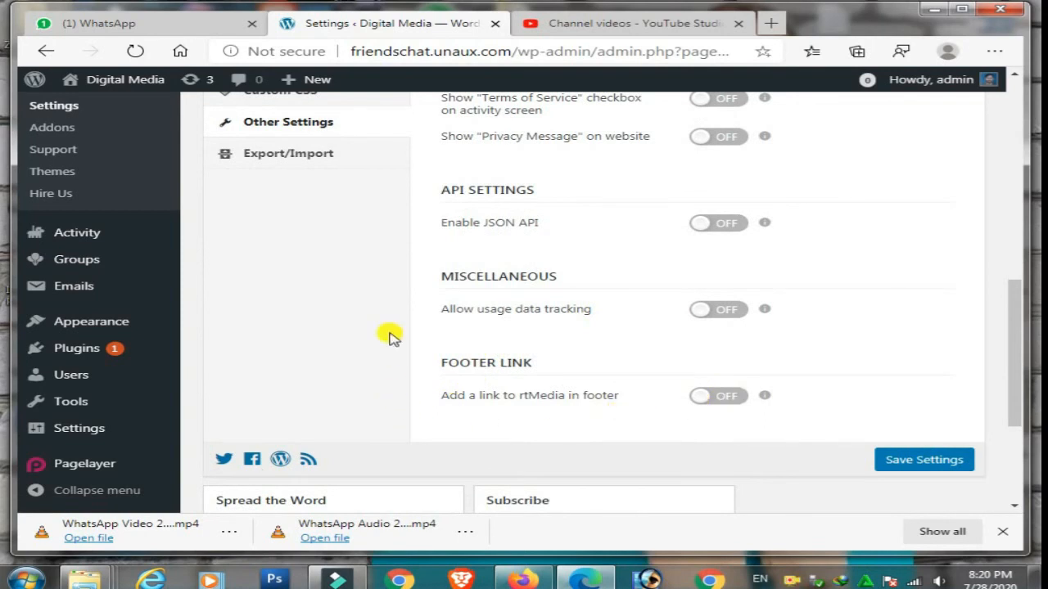
Leave the rtMedia settings for the Digital Media site's front end, reload the home page and open its Activity page.
scroll(393, 386, up, 3)
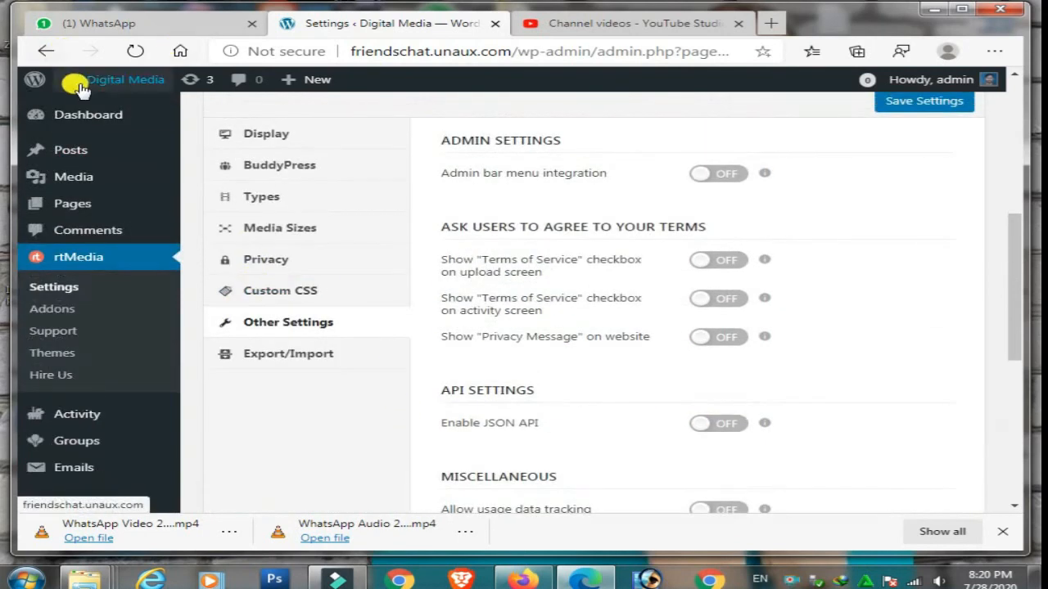
mouse_move(77, 82)
click(96, 108)
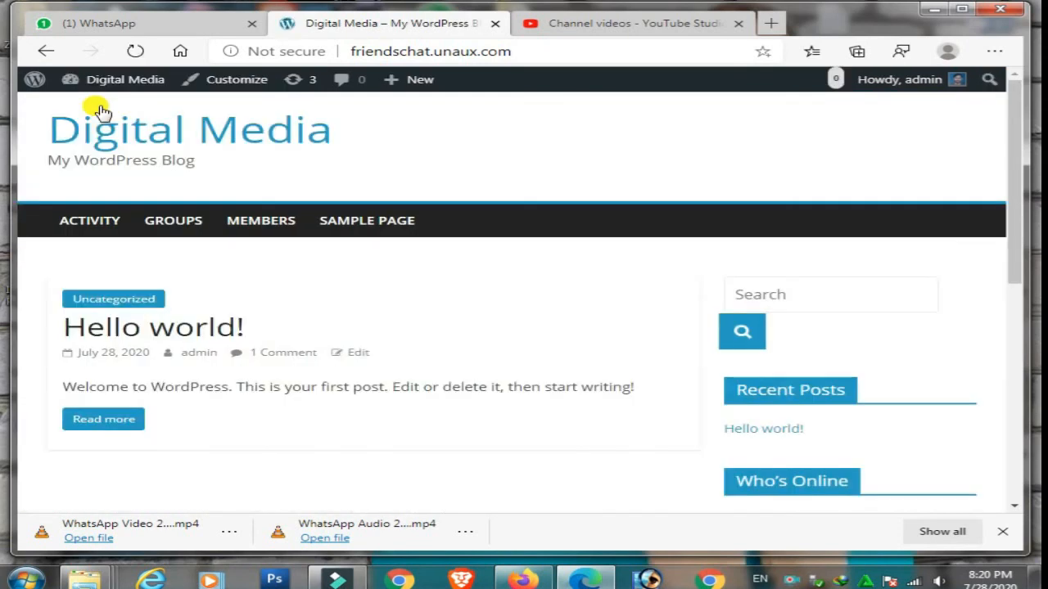
click(134, 57)
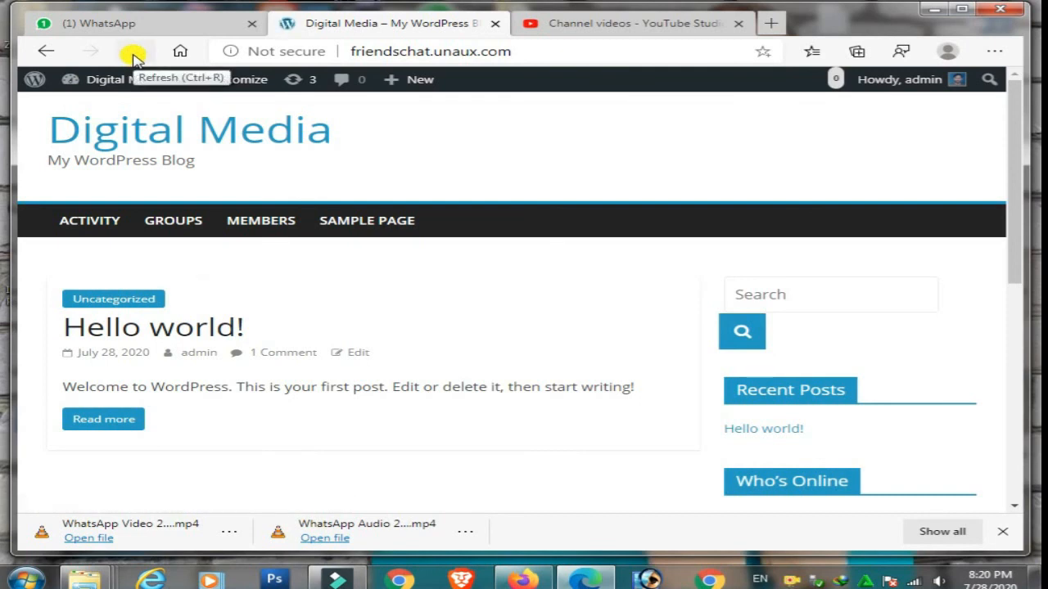
scroll(117, 245, down, 3)
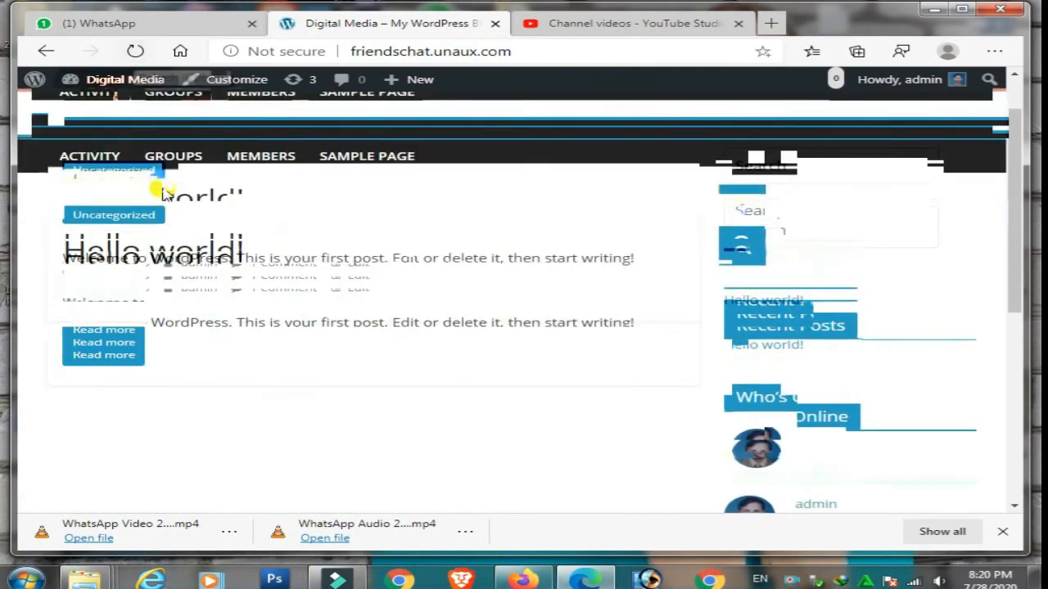
scroll(240, 276, up, 3)
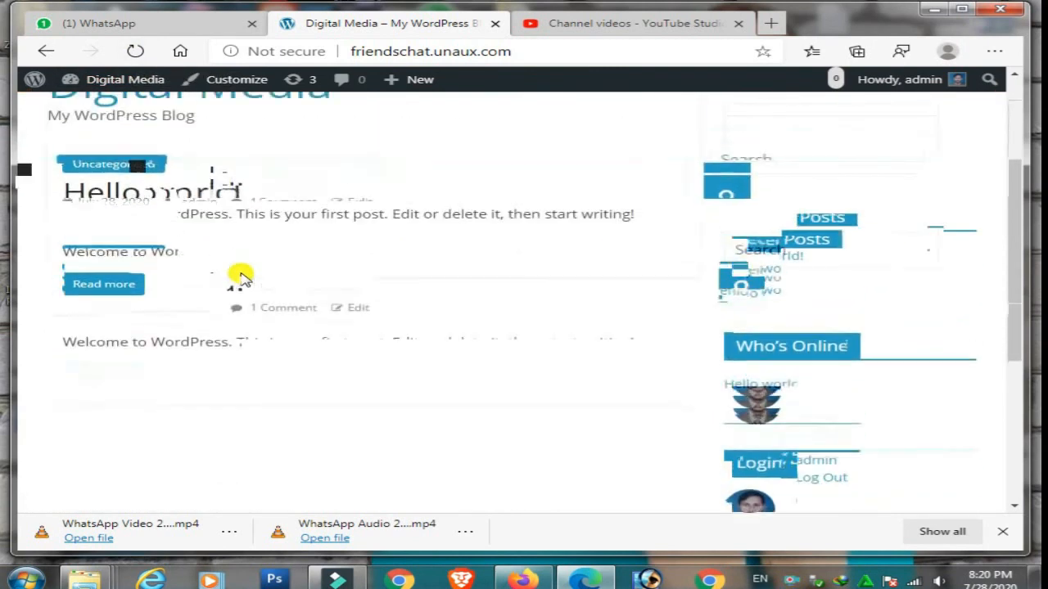
click(76, 229)
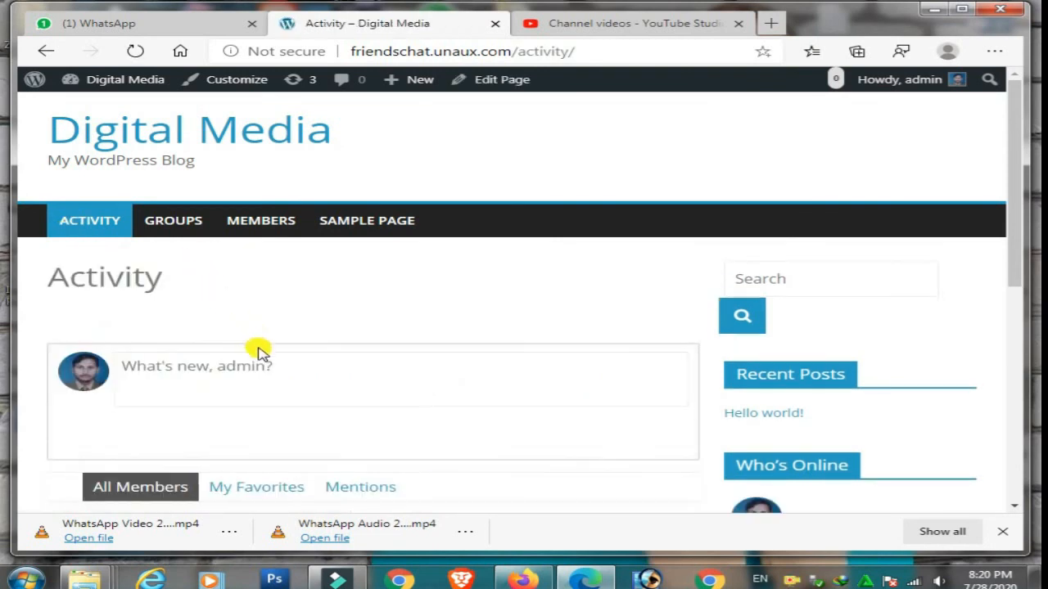
Post an activity update with the desktop video "WhatsApp Video 2020-07-22 at 4.05.28 PM" attached and no text.
scroll(253, 348, down, 1)
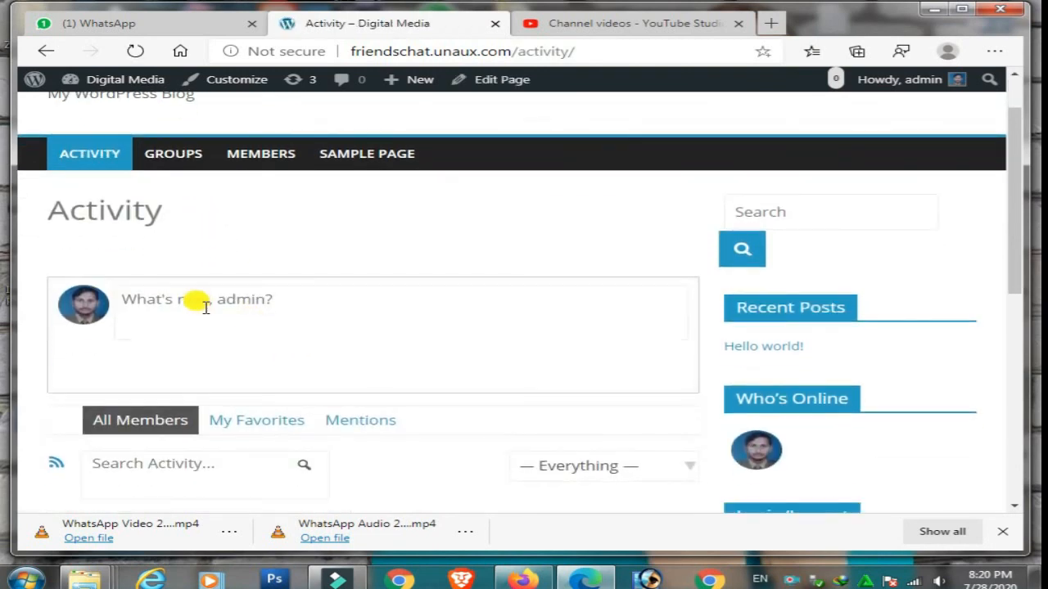
click(206, 306)
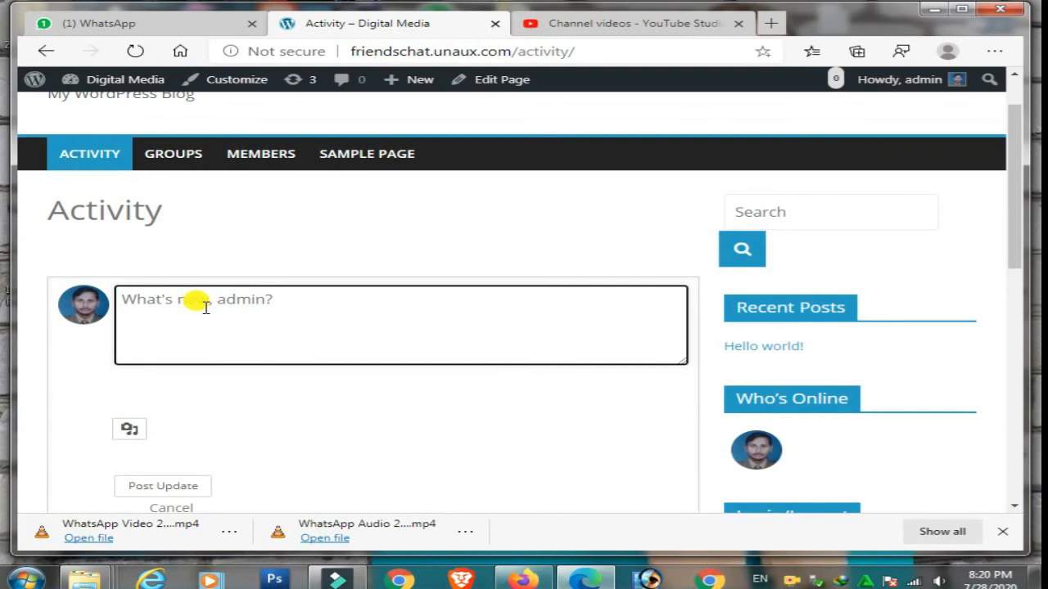
scroll(206, 308, down, 1)
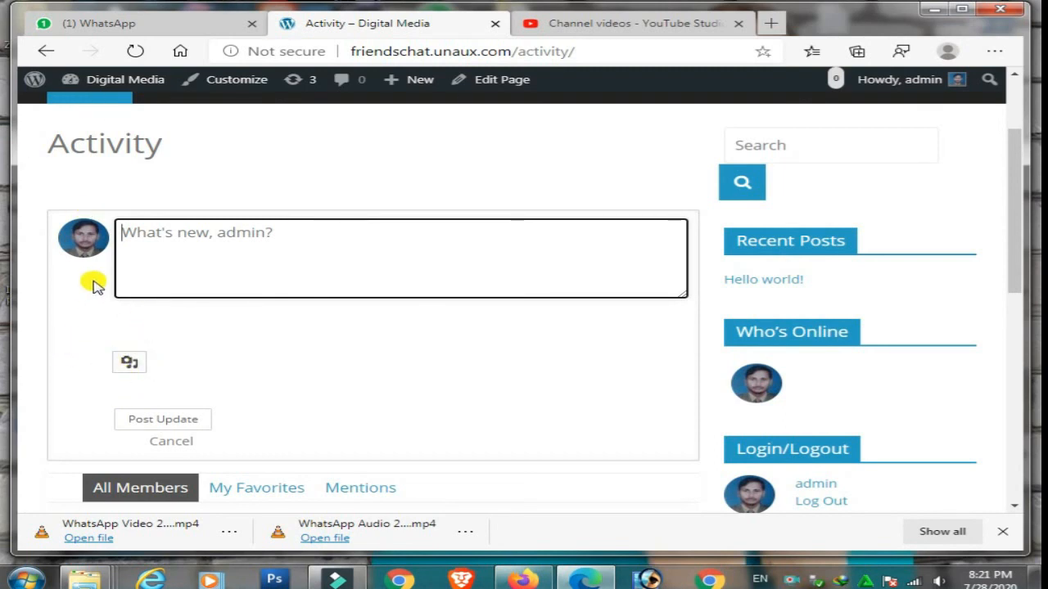
click(129, 366)
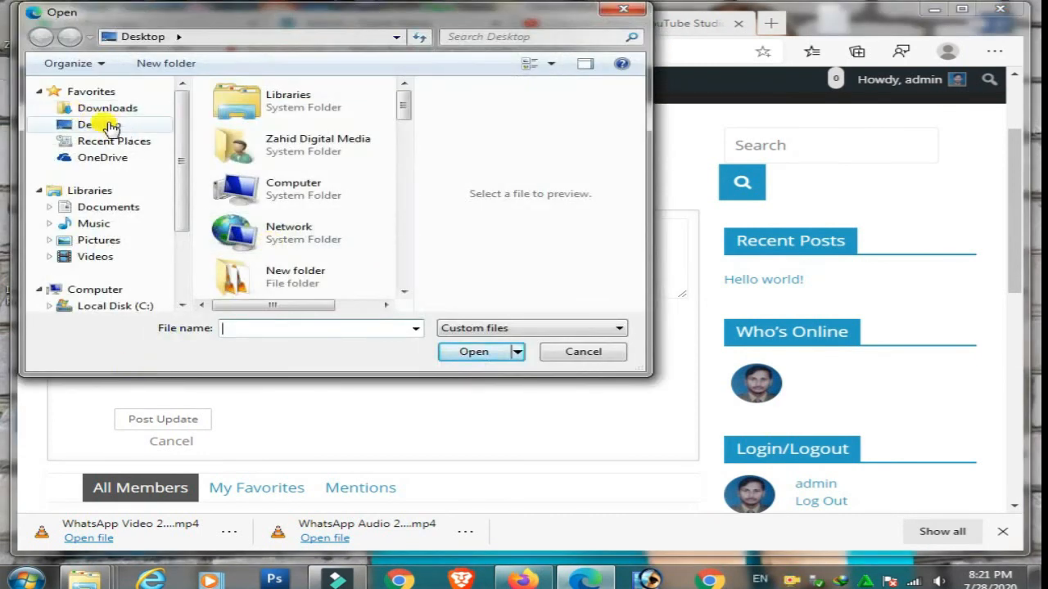
click(89, 125)
drag(402, 111, 398, 269)
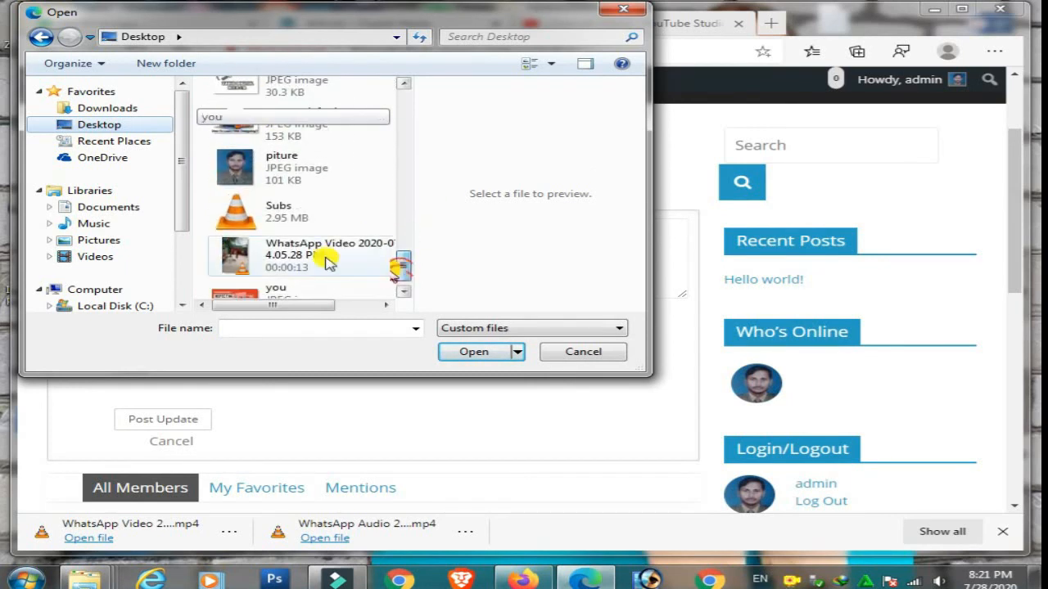
click(275, 256)
click(468, 355)
scroll(467, 358, down, 1)
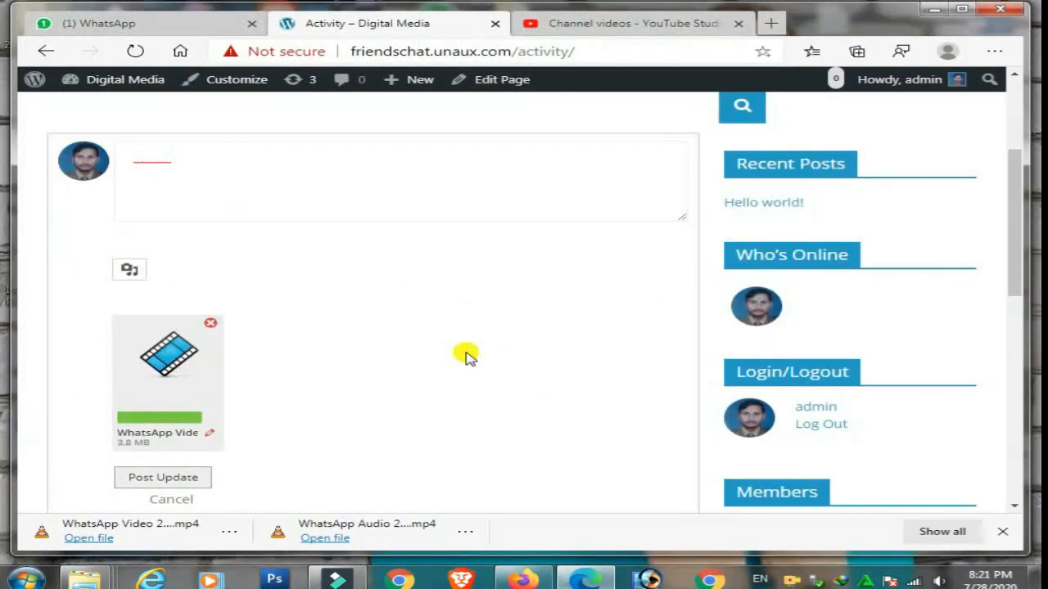
scroll(368, 289, down, 2)
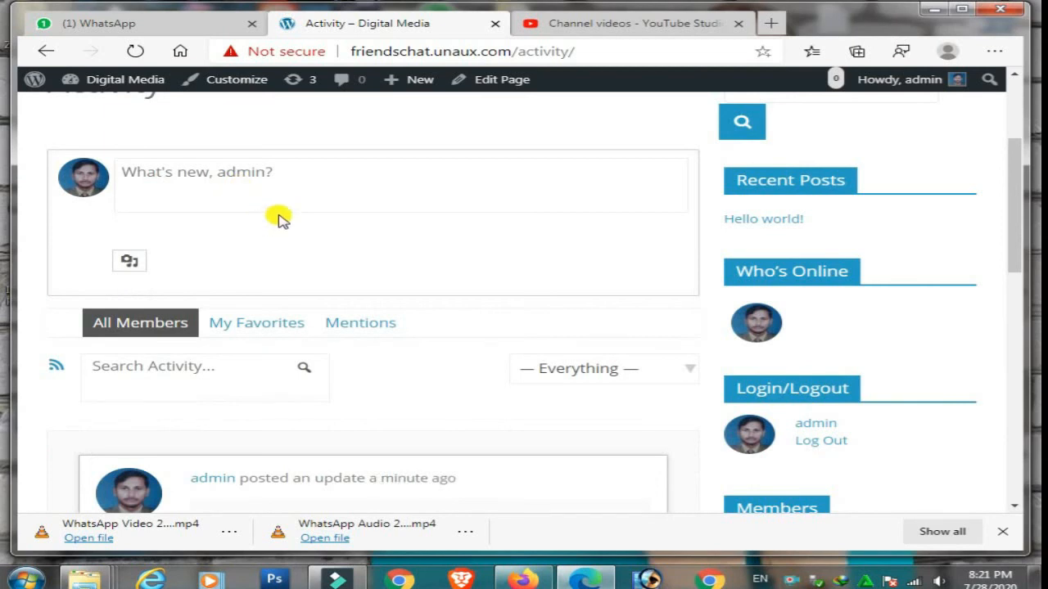
Play the newly posted video in the activity feed and raise the computer's sound volume.
scroll(279, 182, down, 4)
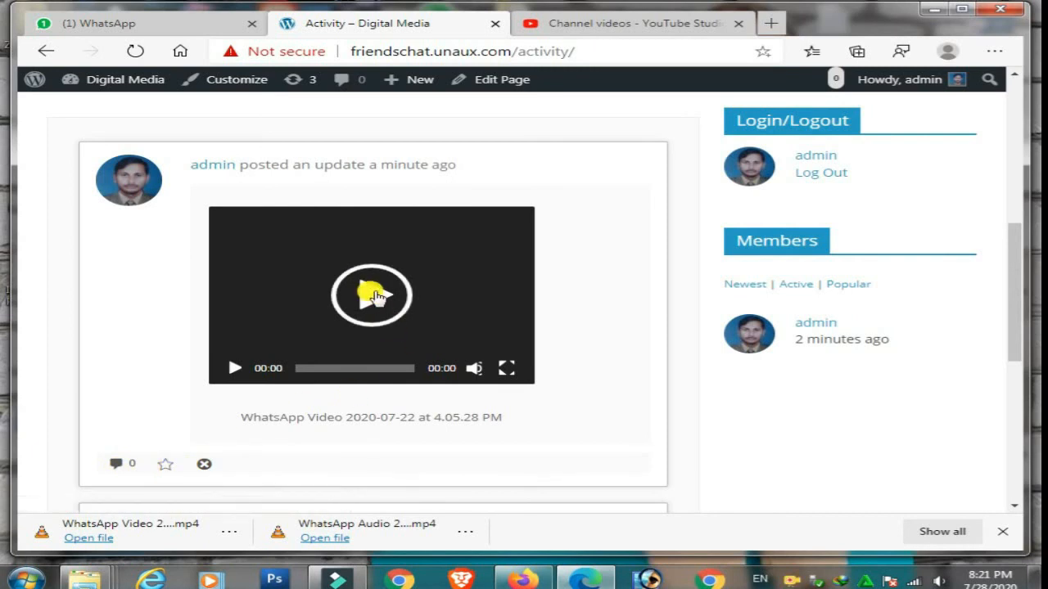
scroll(374, 292, down, 1)
click(370, 231)
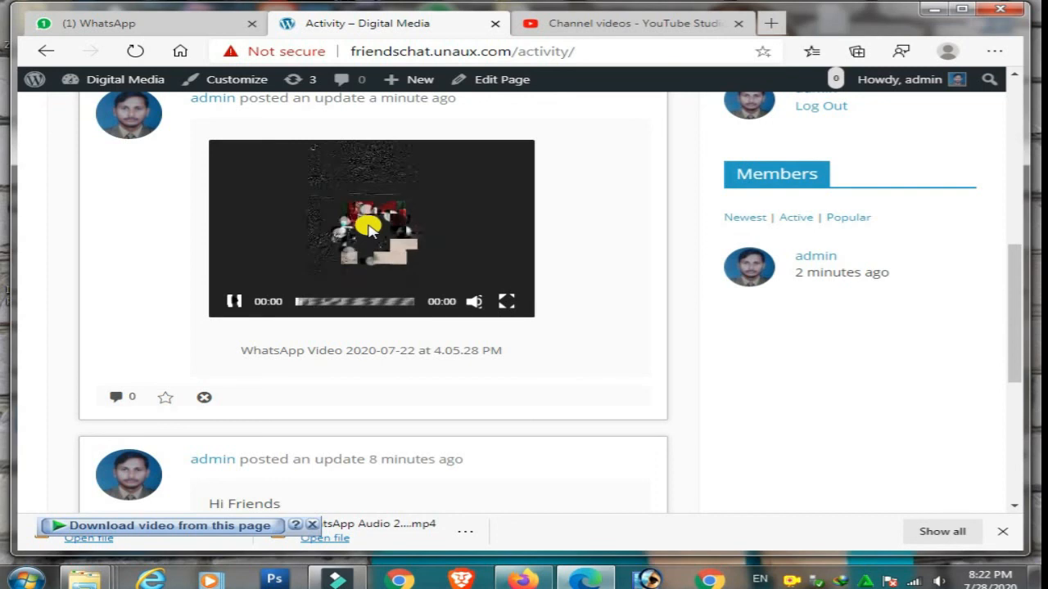
mouse_move(476, 302)
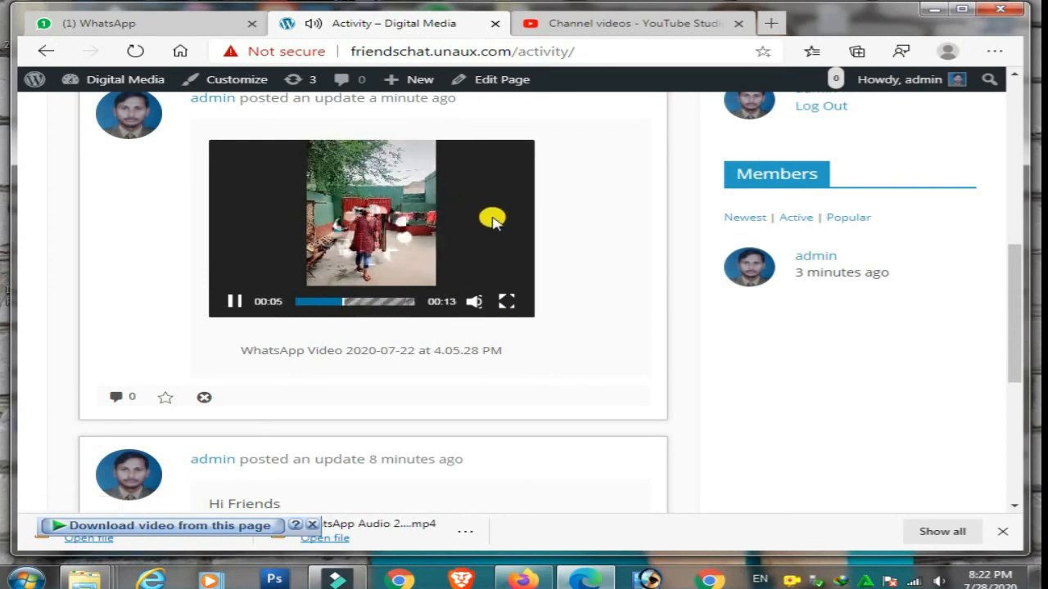
click(939, 580)
drag(917, 452, 930, 360)
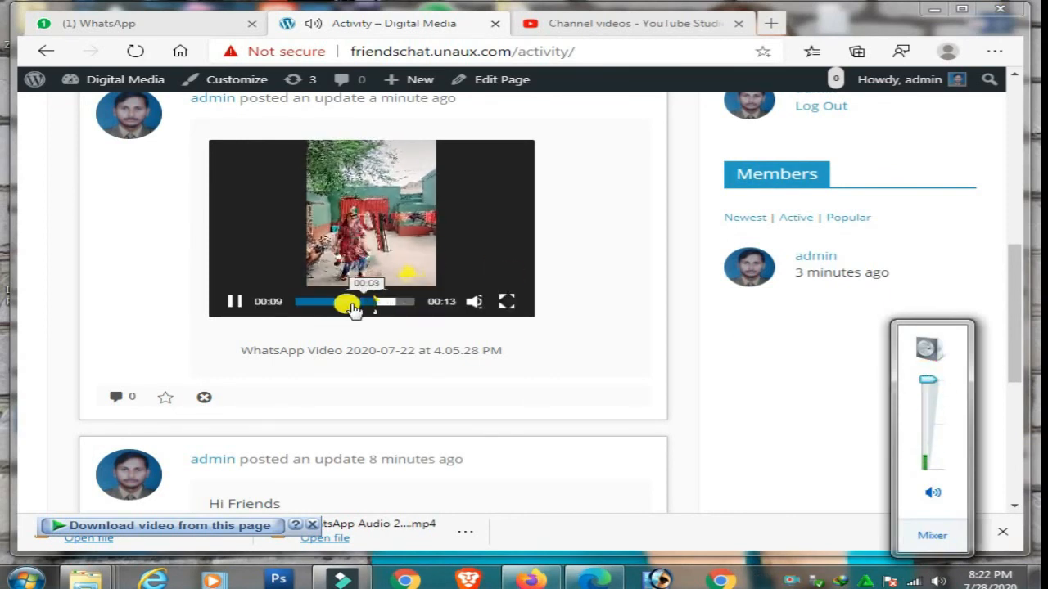
Rewind the video, turn up the player's volume, and view it in full screen before returning to the feed.
click(318, 303)
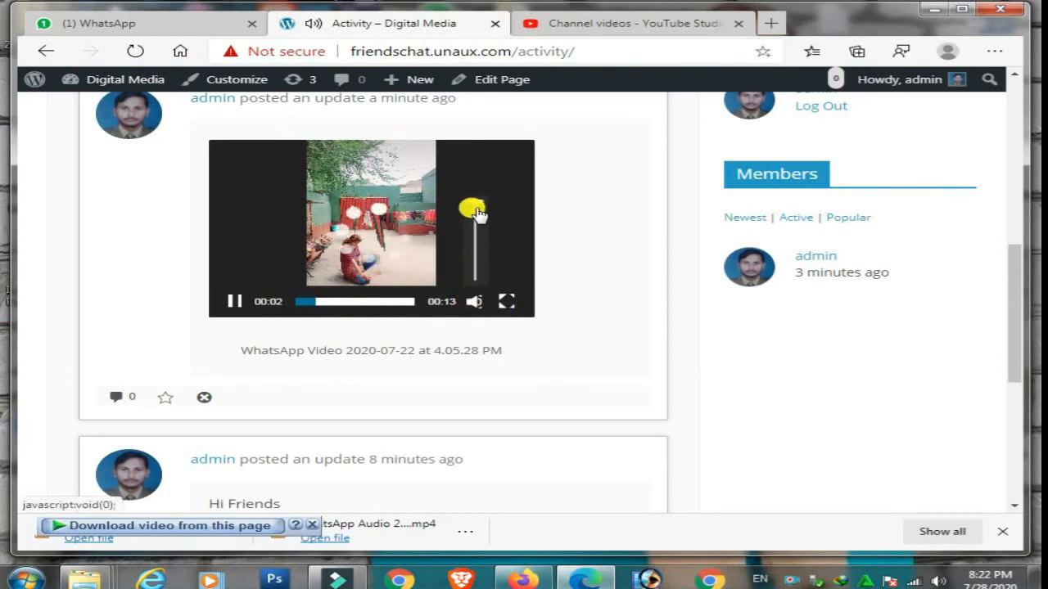
drag(479, 223, 473, 185)
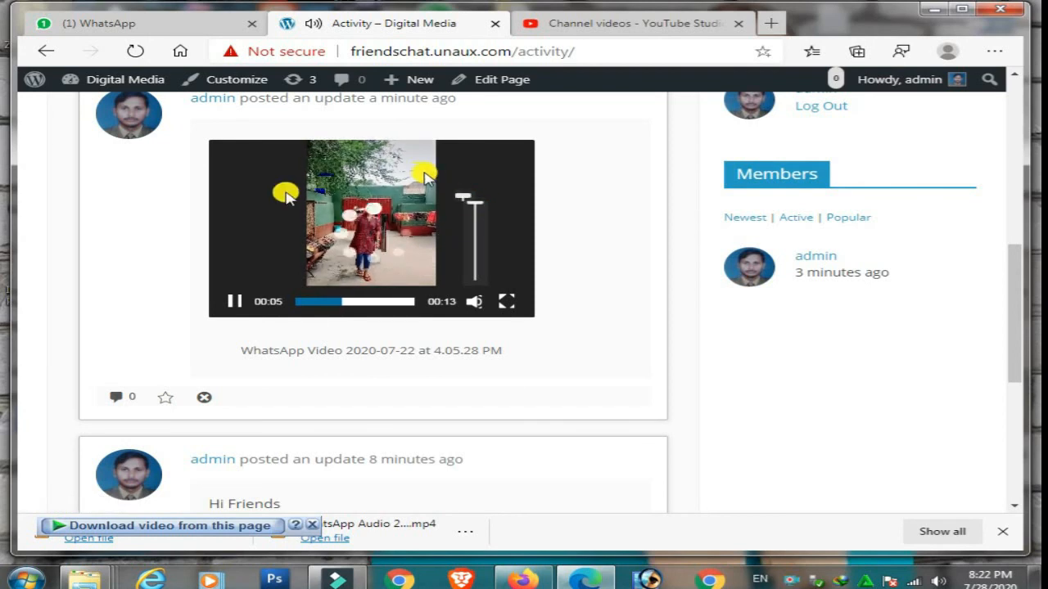
click(507, 303)
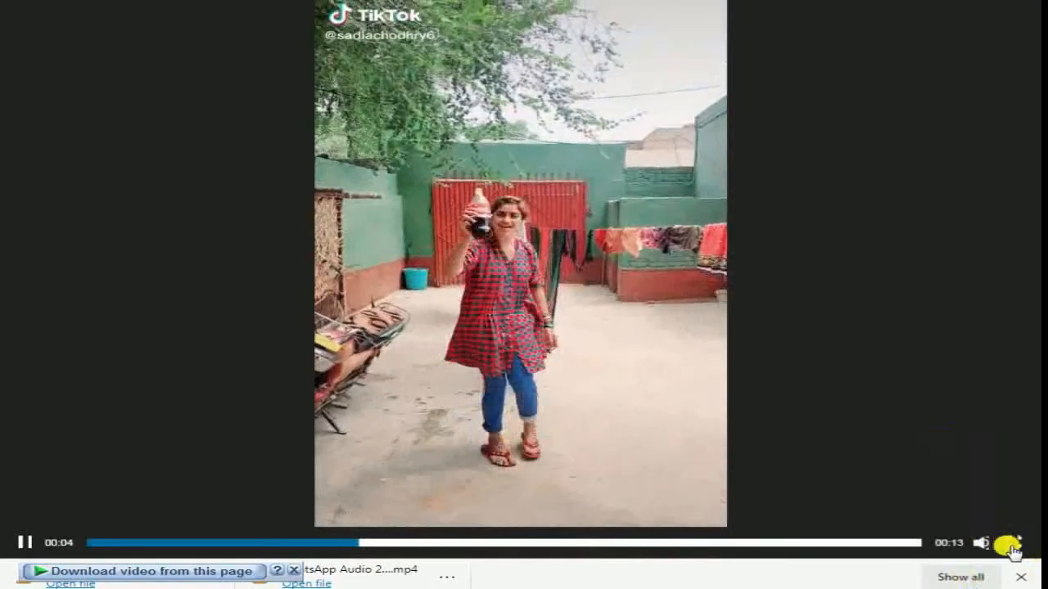
click(1012, 543)
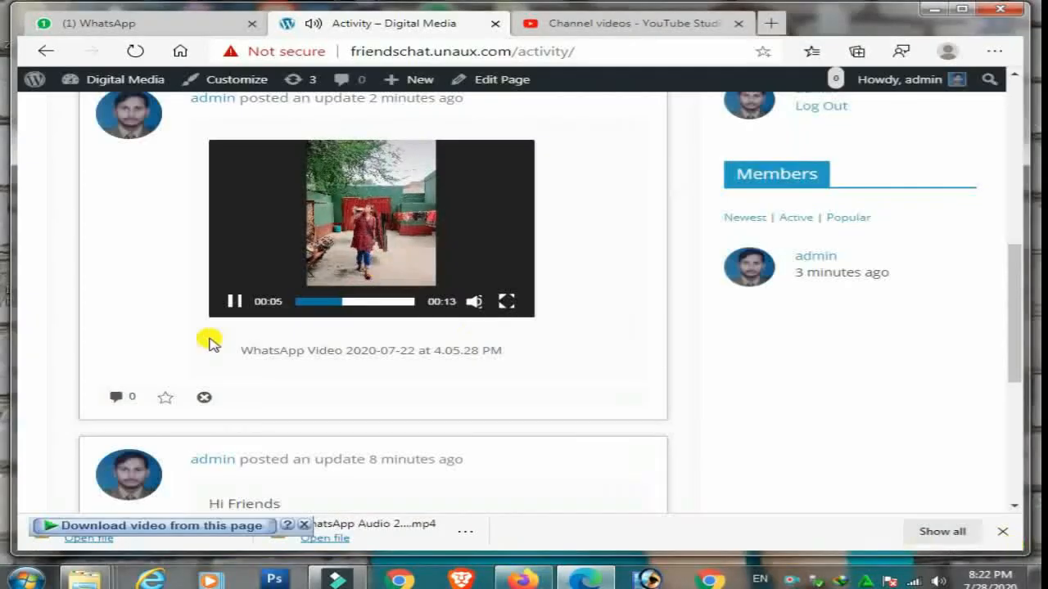
Pause the video and post the comment "Nice Video" on its activity update.
click(115, 397)
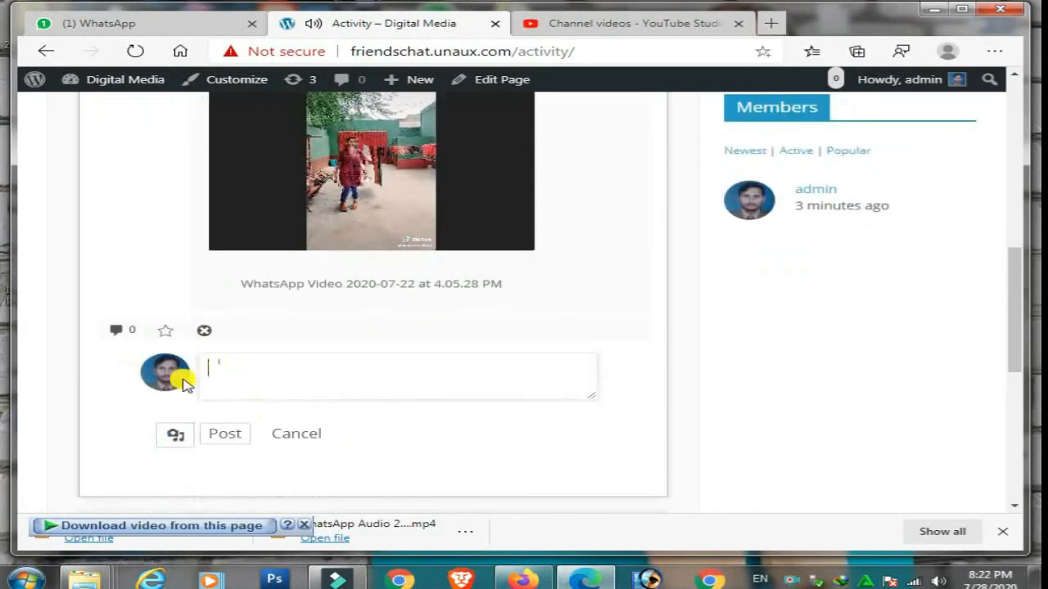
click(230, 237)
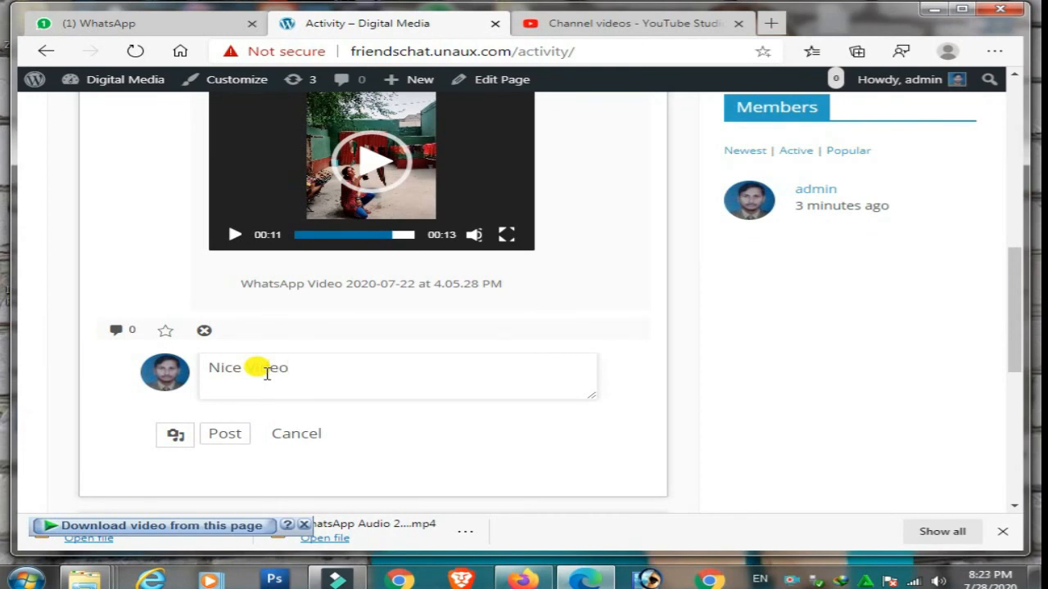
click(225, 439)
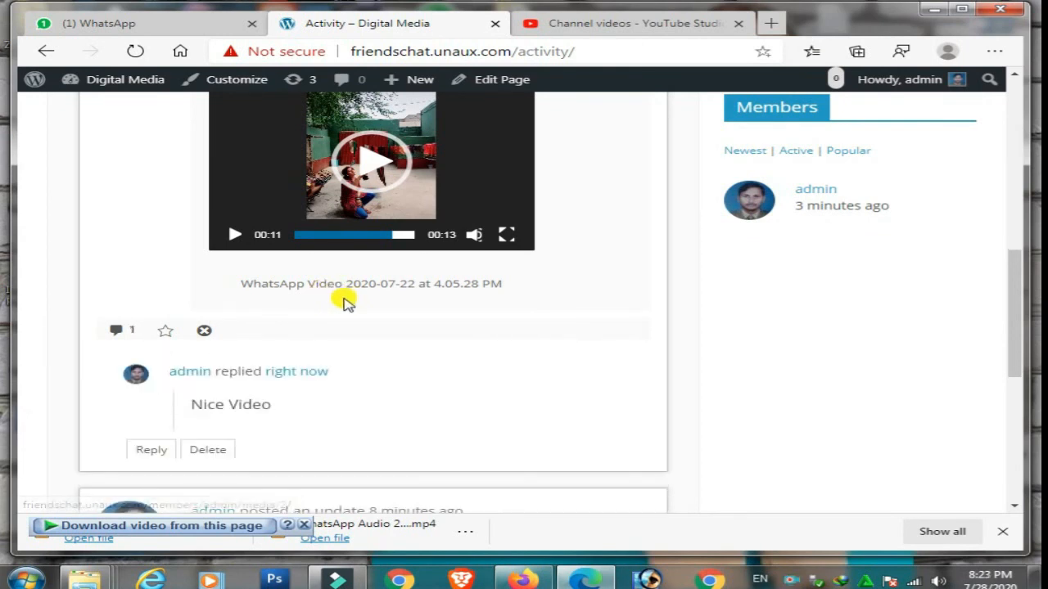
Add a second comment to the video update with the desktop image LOGO 2 attached.
scroll(350, 297, down, 2)
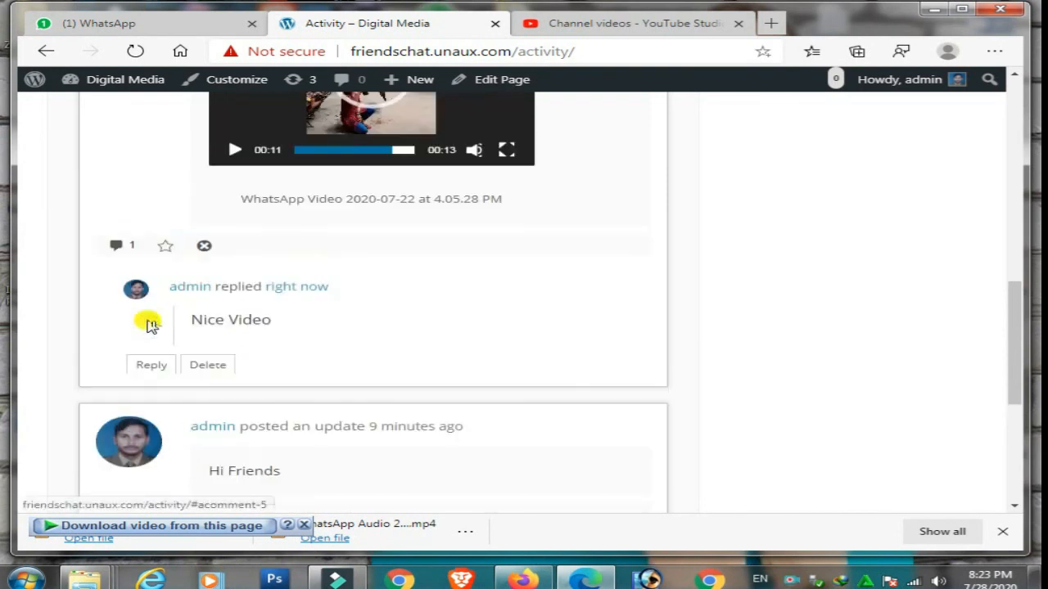
scroll(286, 279, down, 3)
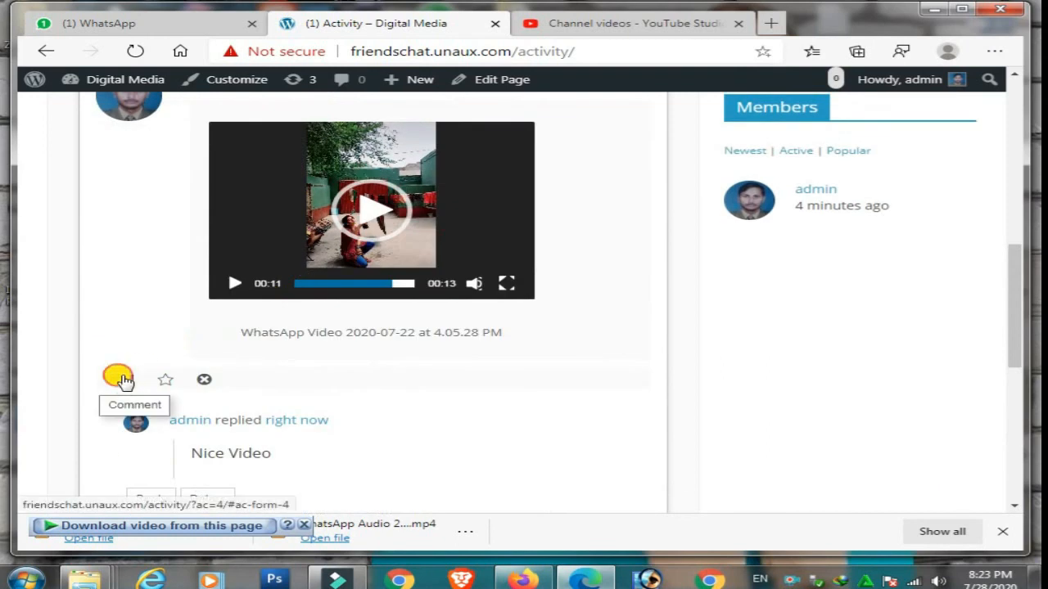
click(124, 380)
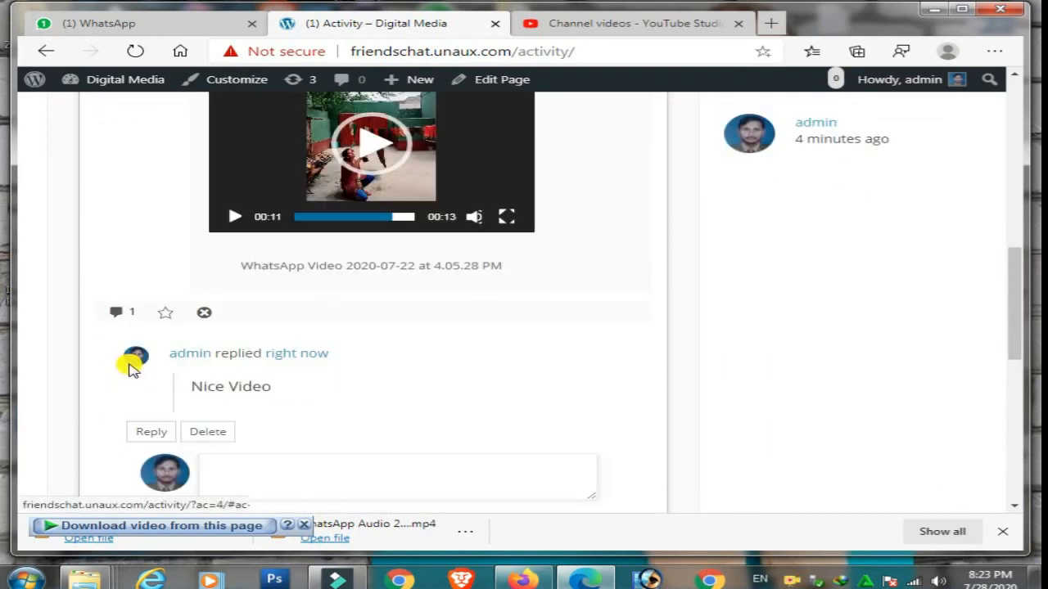
scroll(143, 360, down, 2)
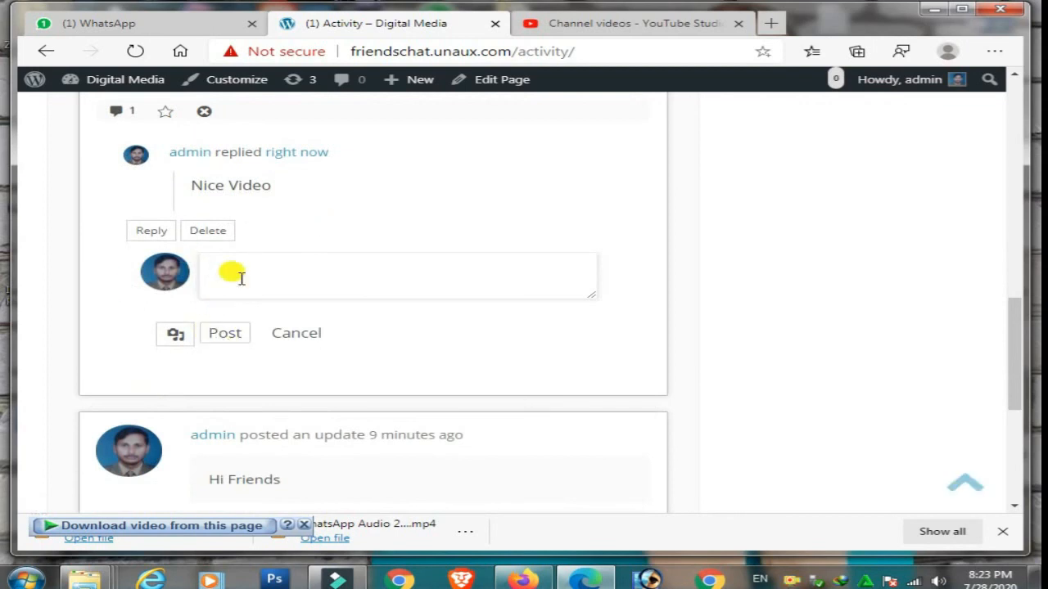
click(174, 339)
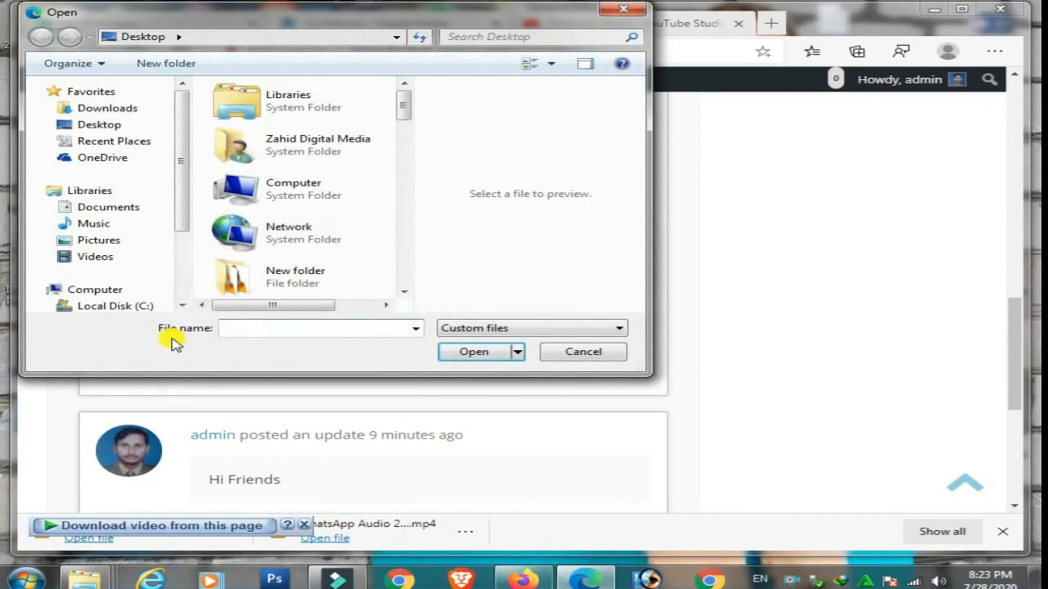
drag(403, 98, 423, 262)
click(233, 140)
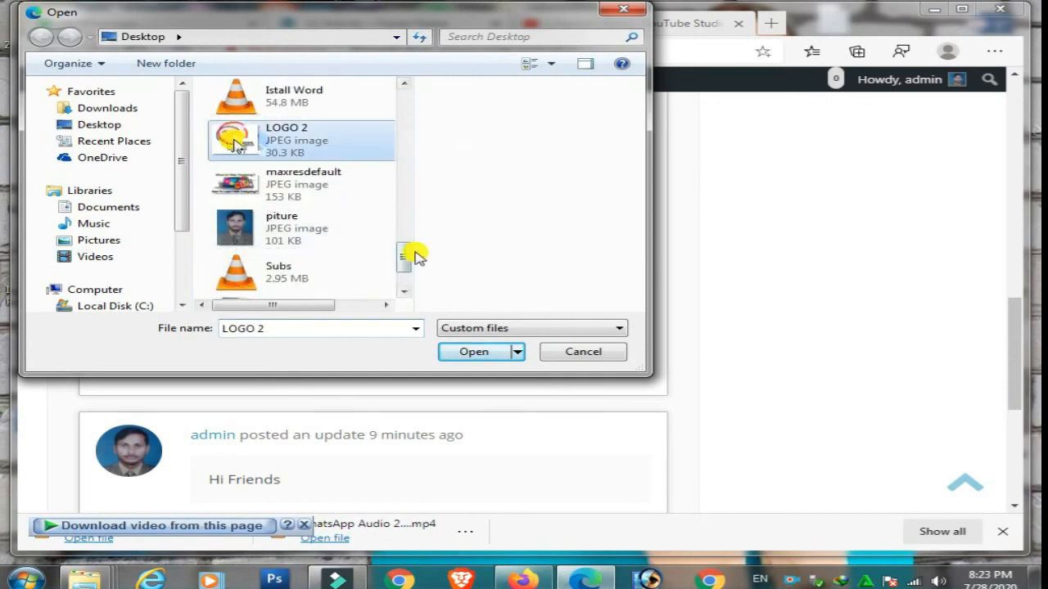
click(479, 354)
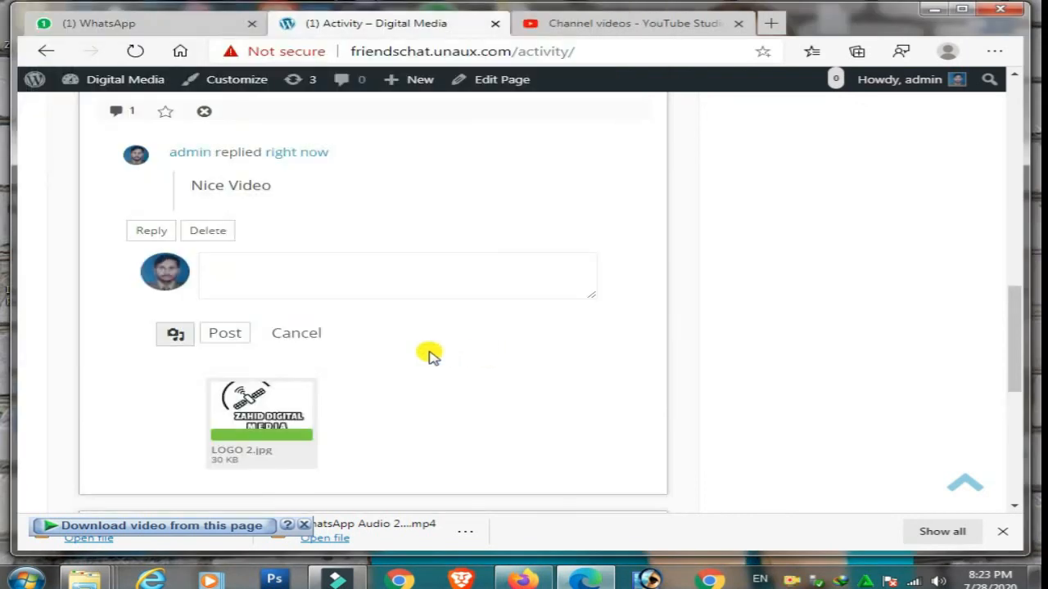
scroll(402, 340, down, 3)
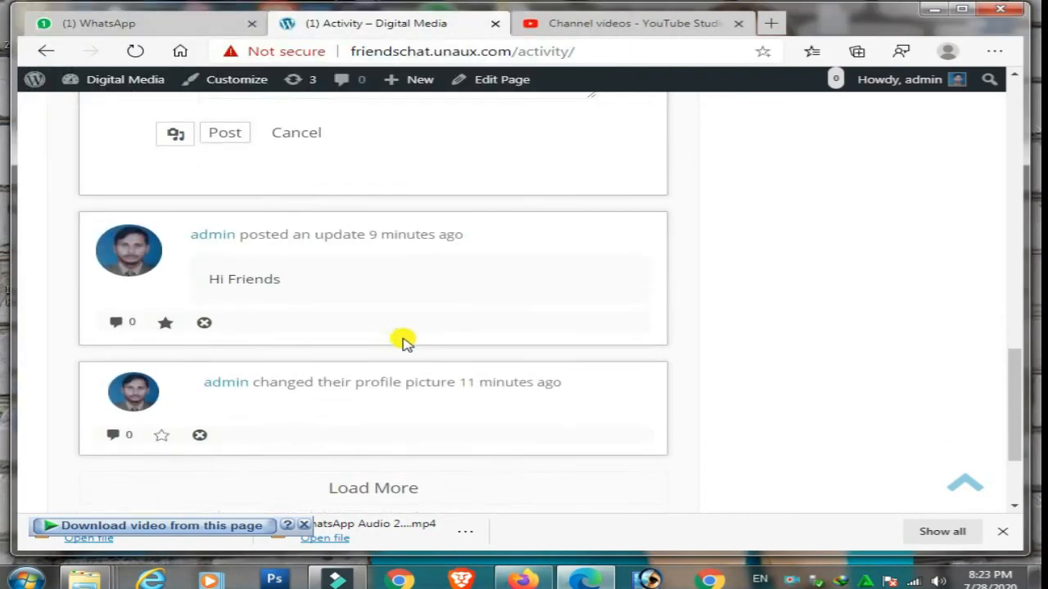
Delete the LOGO 2 image comment from the video update and return to the start of the activity feed.
scroll(403, 339, up, 10)
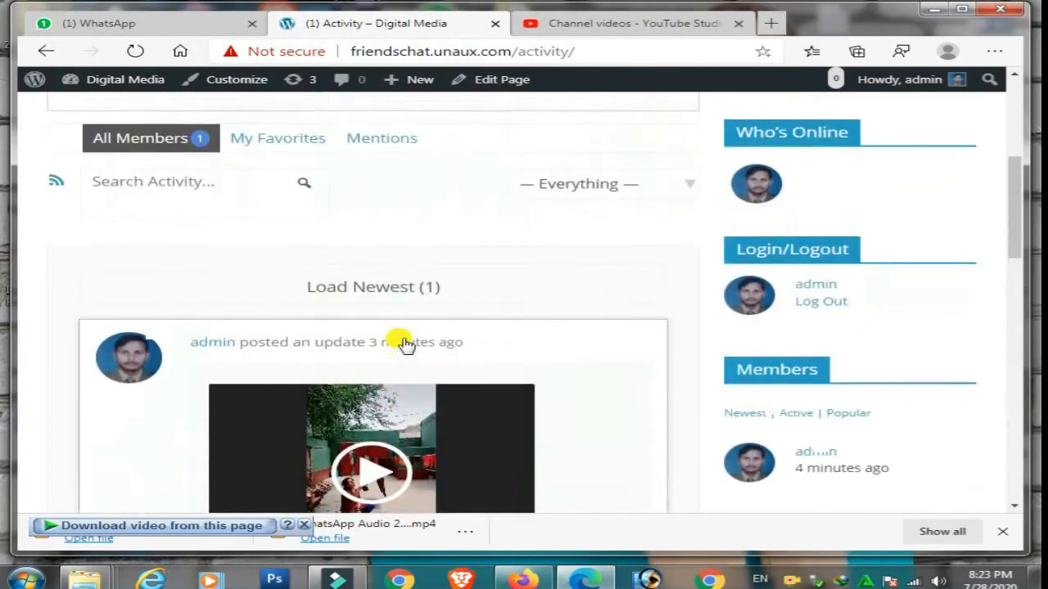
scroll(402, 342, down, 10)
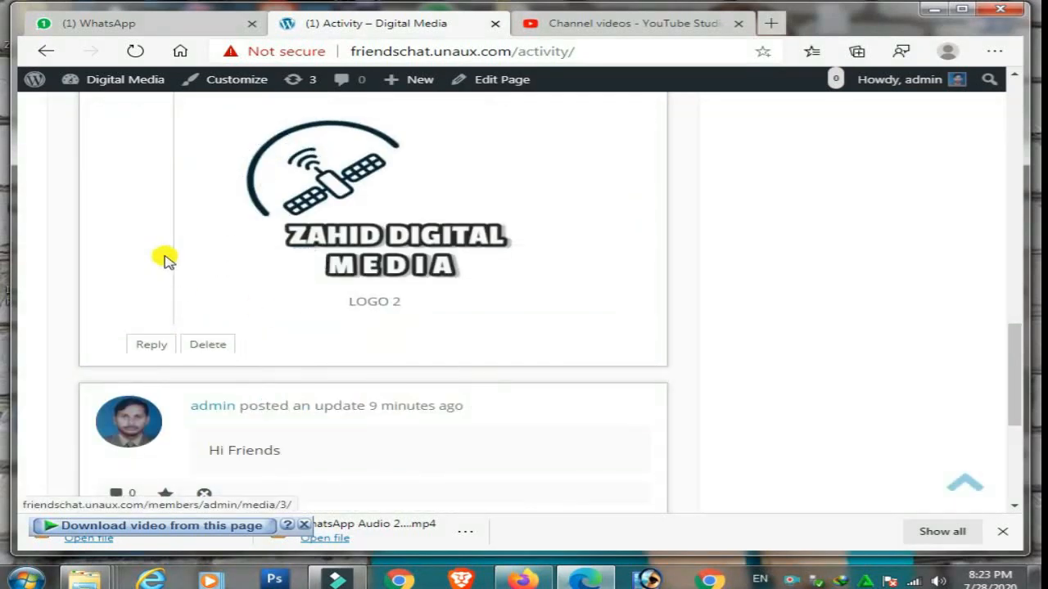
click(220, 349)
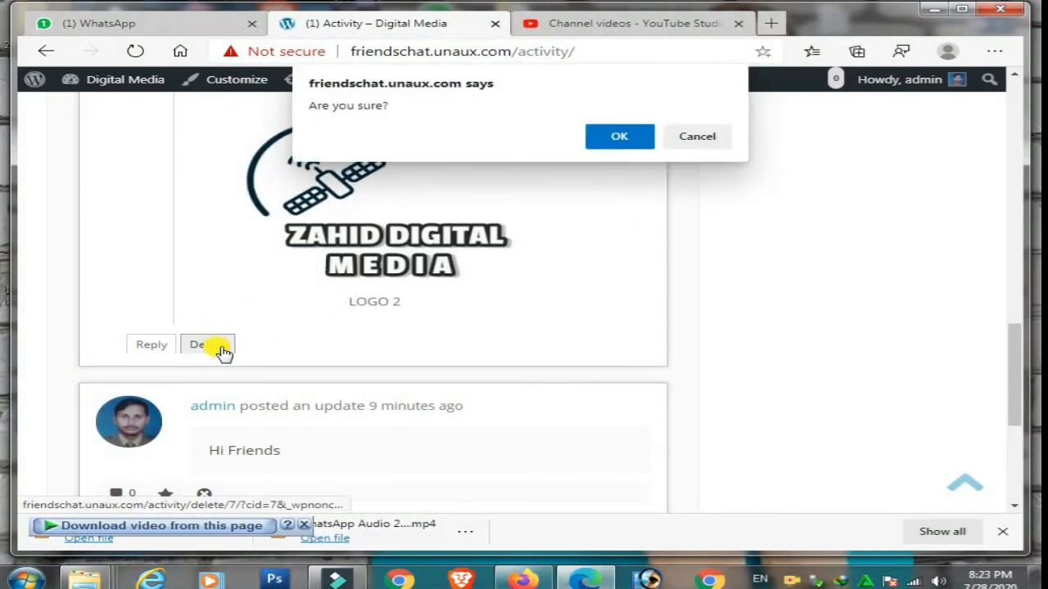
click(622, 135)
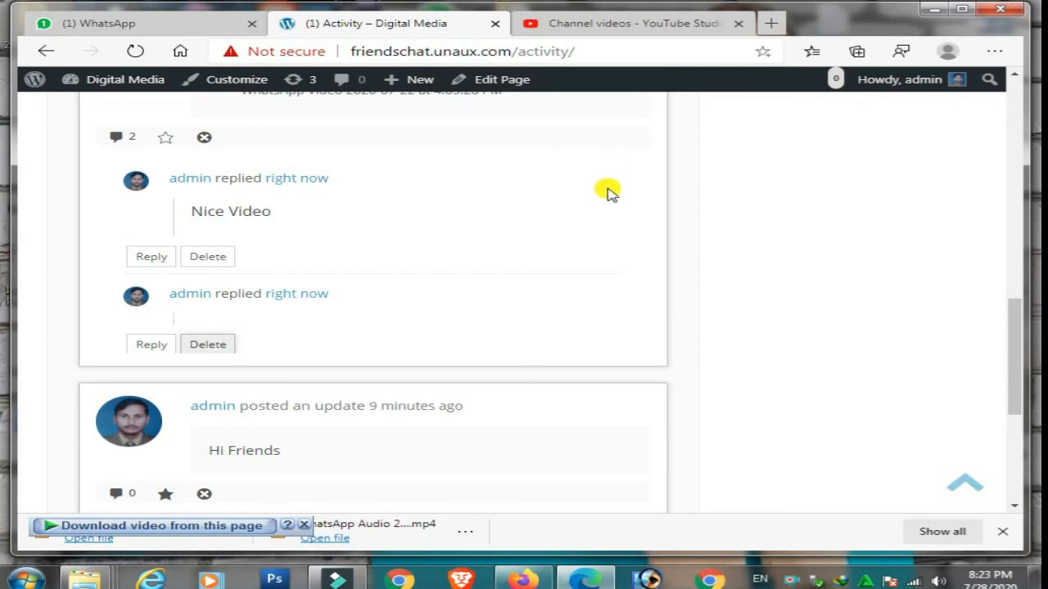
scroll(416, 301, down, 4)
scroll(321, 304, up, 10)
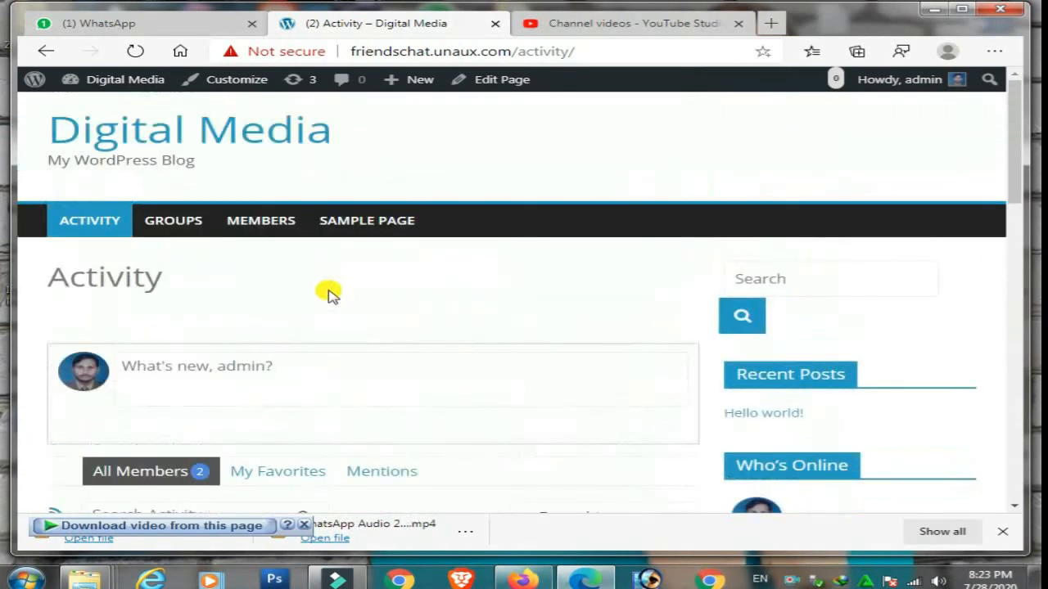